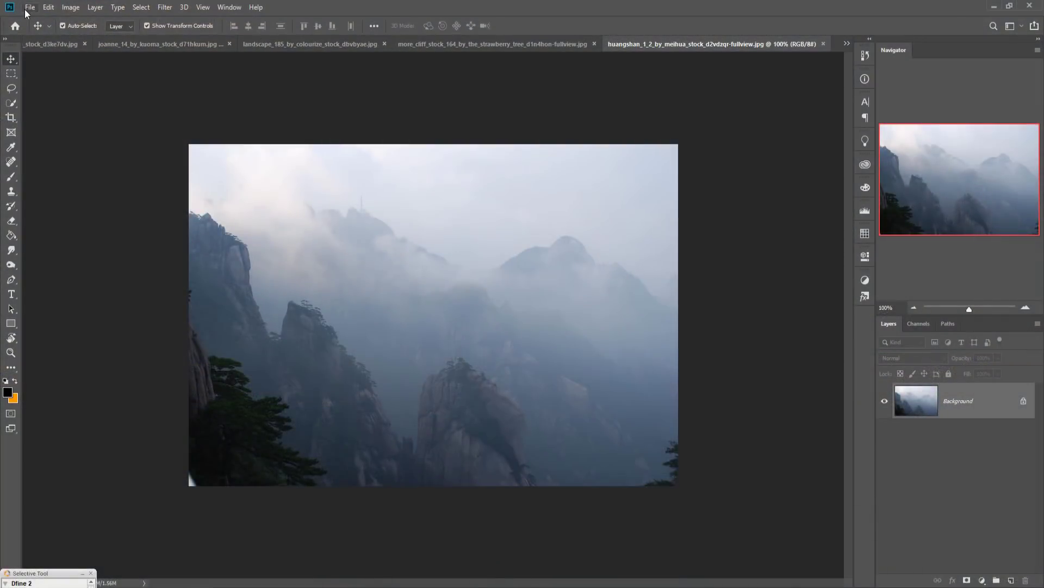
- Create a new white 1920×1080 px document at 300 ppi (Untitled-1)
{"action": "left_click", "coordinate": [29, 7]}
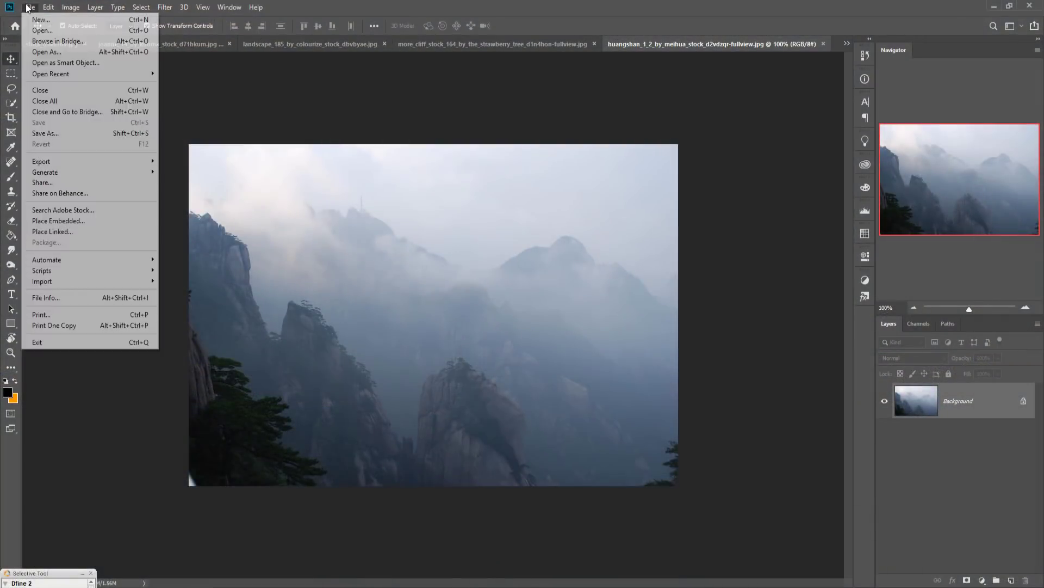
{"action": "left_click", "coordinate": [41, 19]}
{"action": "type", "text": "300"}
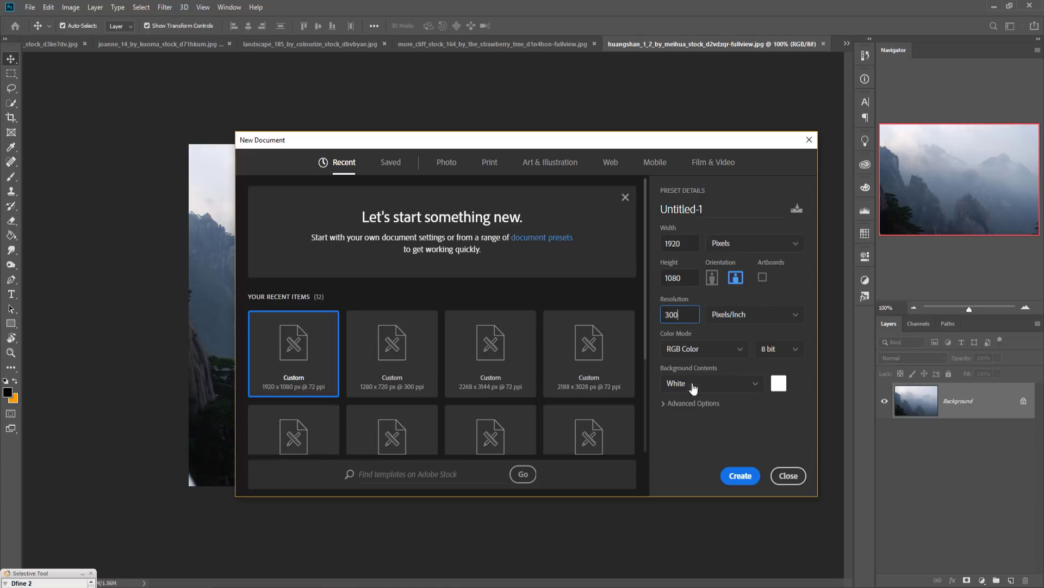
{"action": "left_click", "coordinate": [734, 478]}
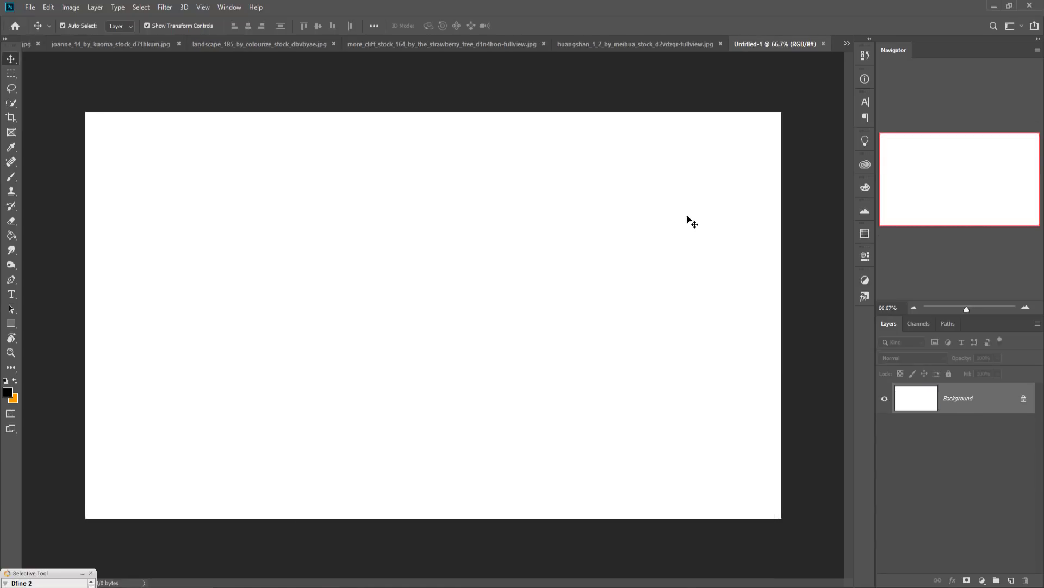
{"action": "left_click", "coordinate": [847, 44]}
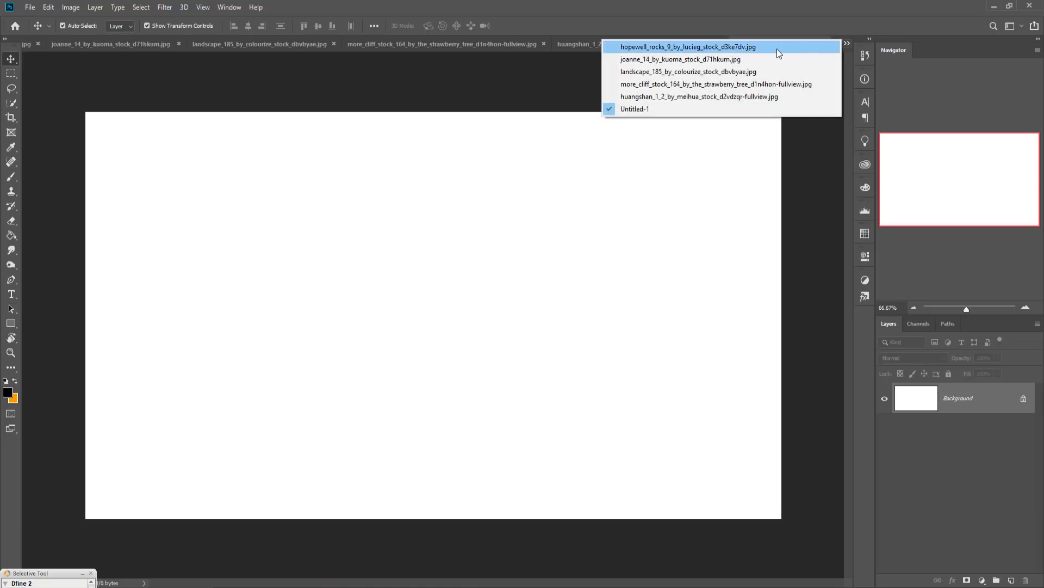
- In hopewell_rocks_9, Quick Select the dark rock arch plus the left and bottom rock edges
{"action": "left_click", "coordinate": [777, 48]}
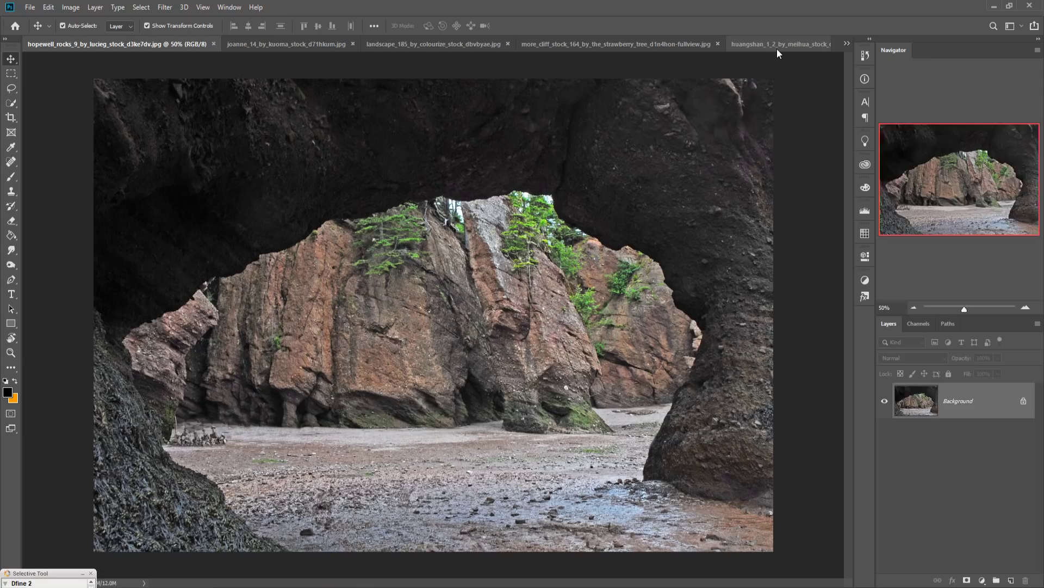
{"action": "left_click", "coordinate": [11, 104]}
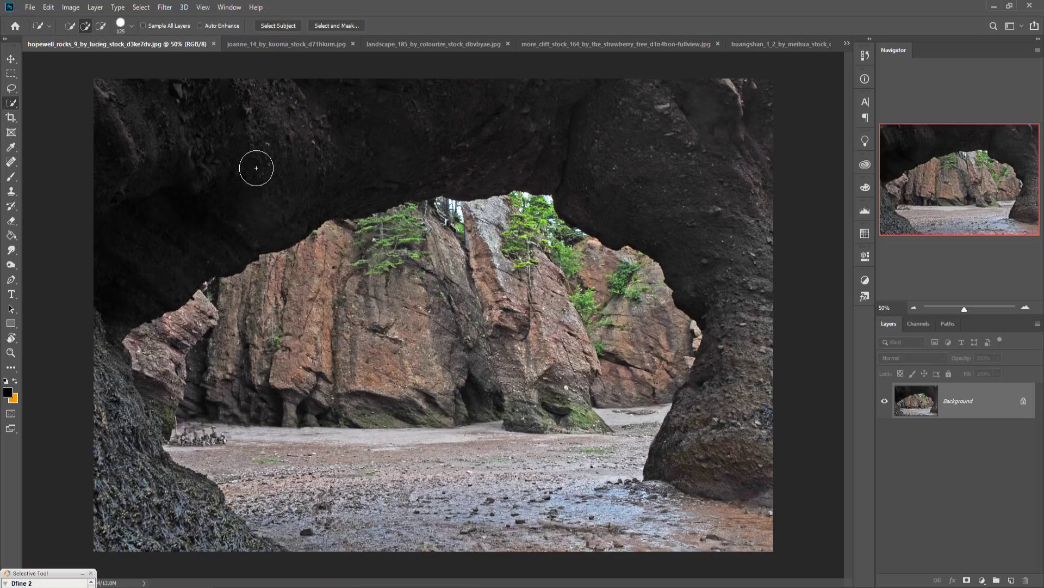
{"action": "mouse_move", "coordinate": [216, 166]}
{"action": "left_mouse_down"}
{"action": "mouse_move", "coordinate": [714, 157]}
{"action": "mouse_move", "coordinate": [758, 233]}
{"action": "mouse_move", "coordinate": [788, 401]}
{"action": "mouse_move", "coordinate": [743, 486]}
{"action": "left_mouse_up"}
{"action": "left_click_drag", "start_coordinate": [129, 391], "coordinate": [121, 381]}
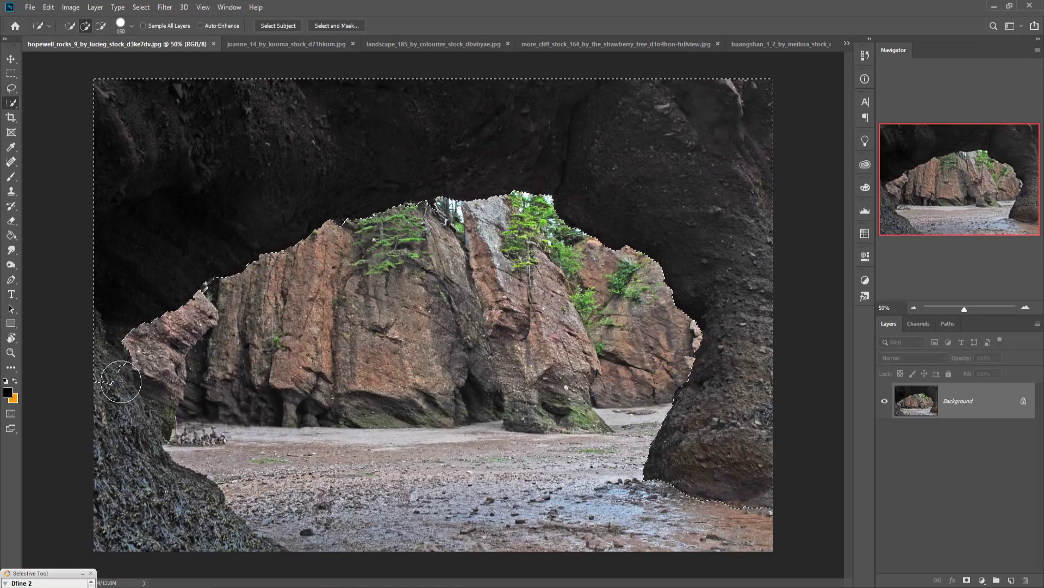
{"action": "mouse_move", "coordinate": [124, 429]}
{"action": "left_mouse_down"}
{"action": "mouse_move", "coordinate": [198, 546]}
{"action": "mouse_move", "coordinate": [144, 482]}
{"action": "mouse_move", "coordinate": [150, 449]}
{"action": "mouse_move", "coordinate": [202, 524]}
{"action": "left_mouse_up"}
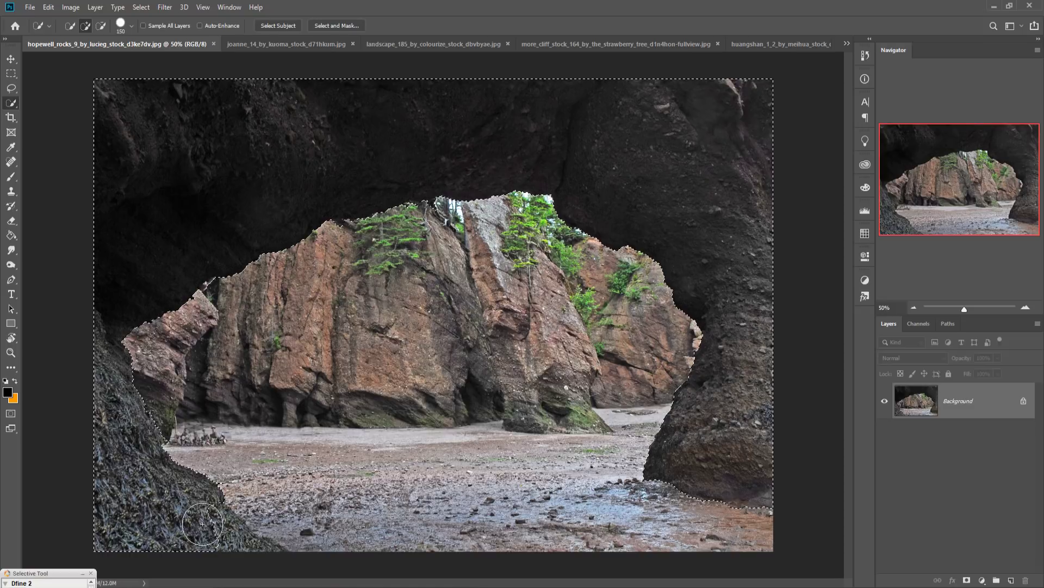
{"action": "left_click_drag", "start_coordinate": [243, 571], "coordinate": [278, 583]}
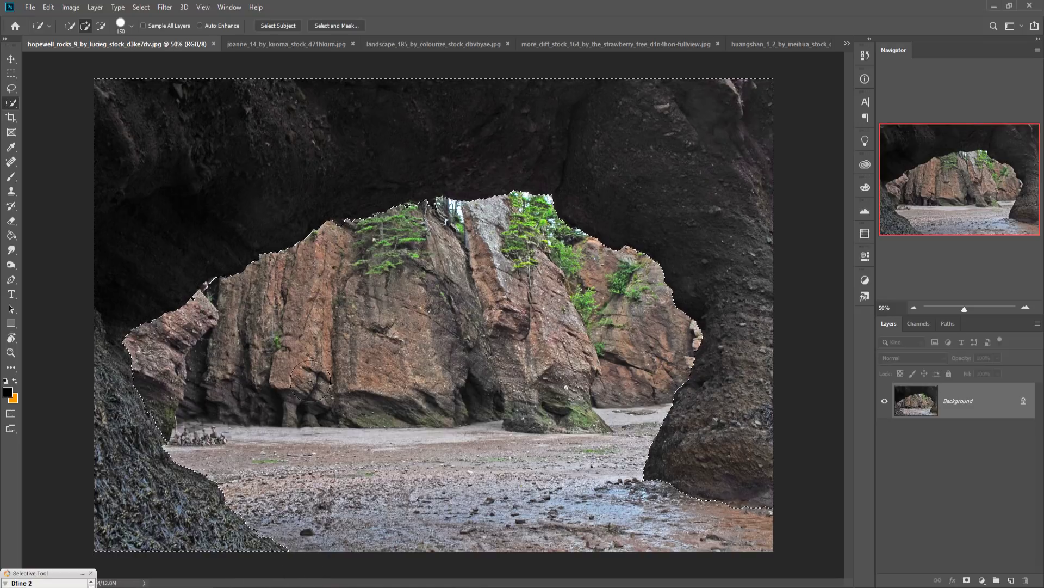
- Drag the selected arch into Untitled-1 as Layer 1 and close the Hopewell Rocks photo
{"action": "left_click", "coordinate": [11, 58]}
{"action": "left_click_drag", "start_coordinate": [161, 42], "coordinate": [505, 93]}
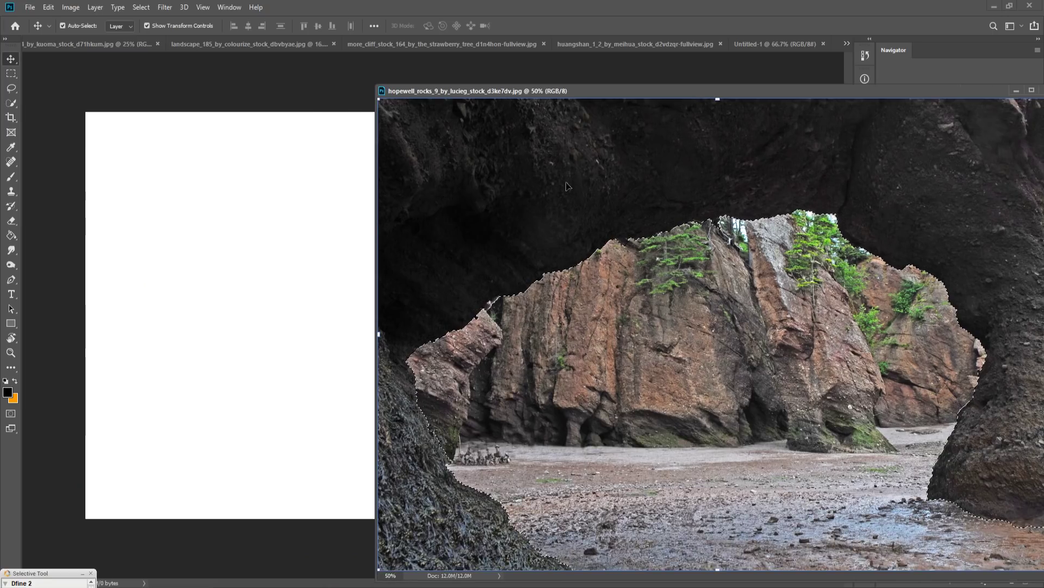
{"action": "left_click_drag", "start_coordinate": [567, 186], "coordinate": [332, 294]}
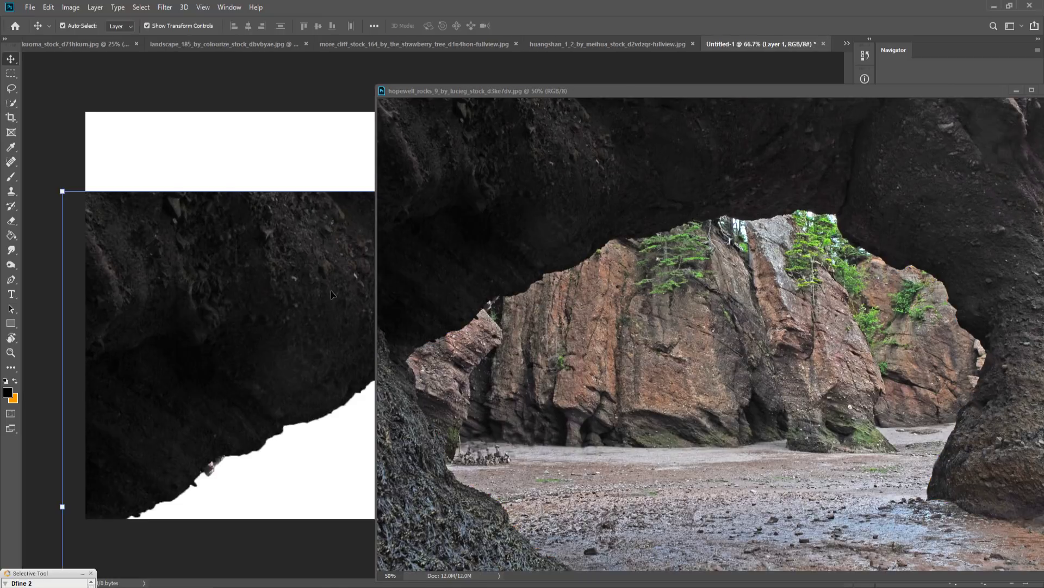
{"action": "left_click", "coordinate": [1016, 91]}
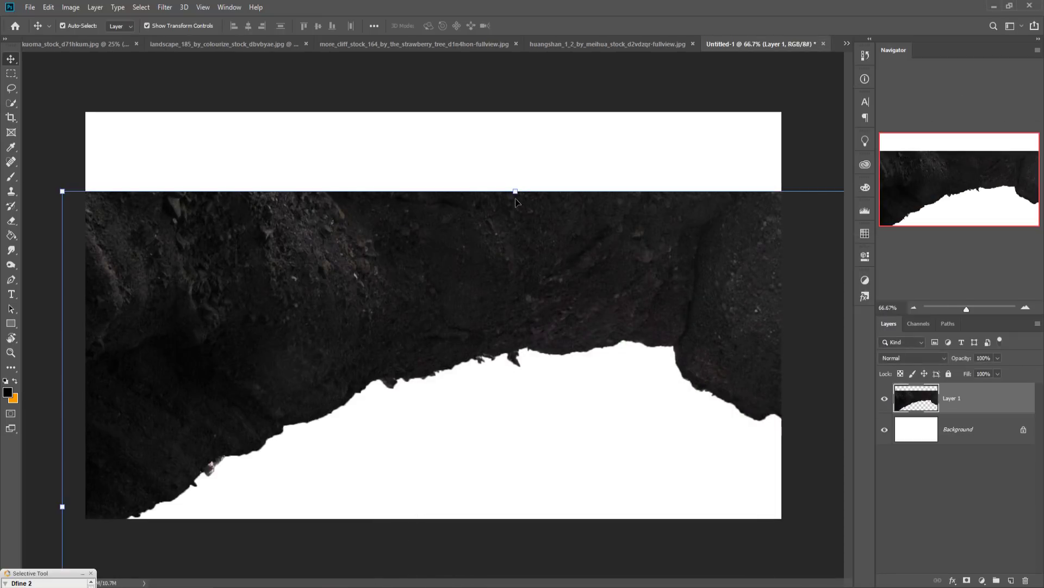
- Scale Layer 1 down, then stretch it edge to edge across the lower canvas
{"action": "left_click_drag", "start_coordinate": [516, 191], "coordinate": [516, 370]}
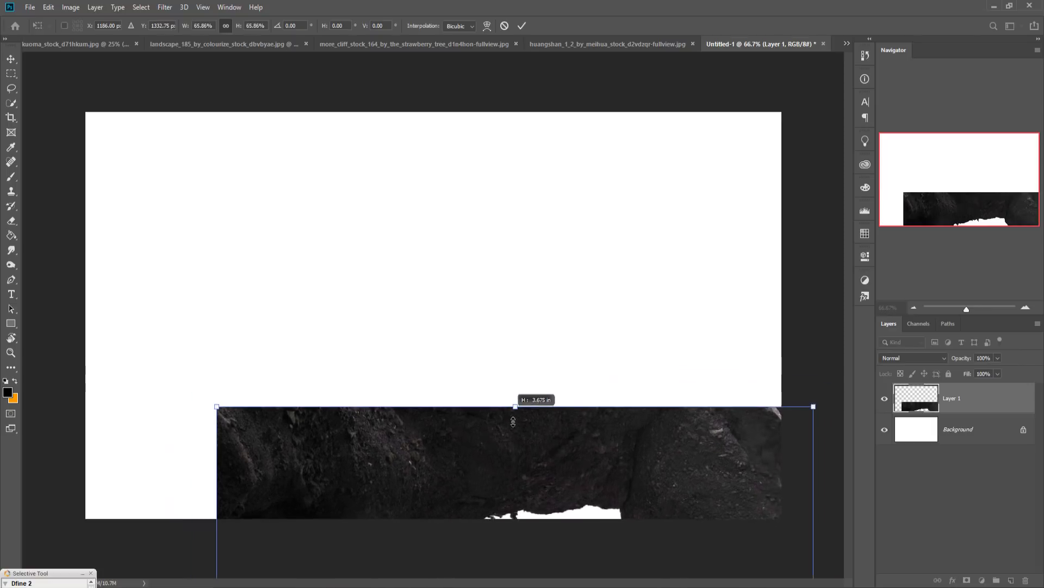
{"action": "left_click_drag", "start_coordinate": [517, 389], "coordinate": [514, 421]}
{"action": "mouse_move", "coordinate": [550, 452]}
{"action": "left_mouse_down"}
{"action": "mouse_move", "coordinate": [443, 350]}
{"action": "mouse_move", "coordinate": [473, 387]}
{"action": "left_mouse_up"}
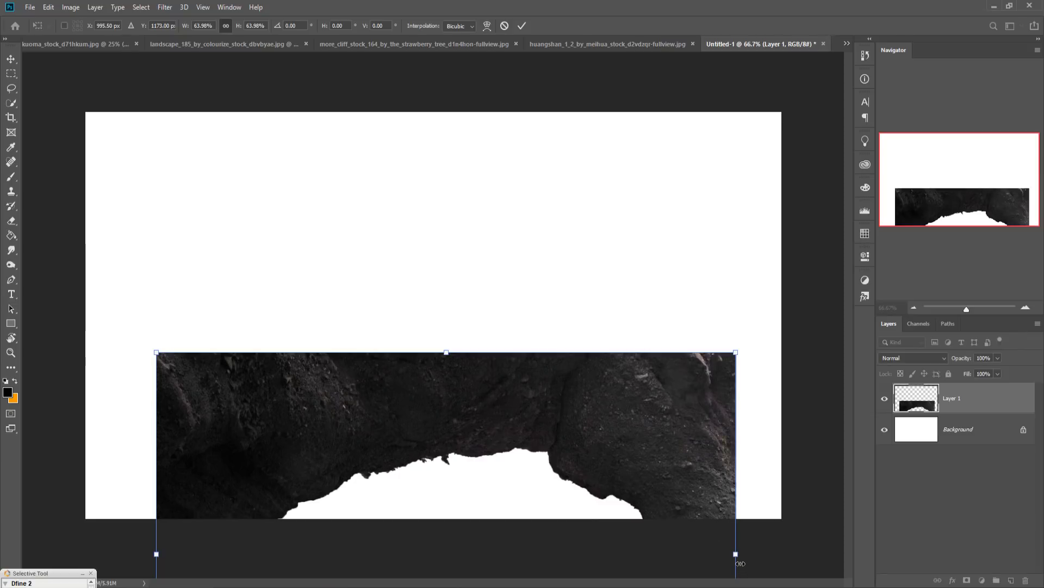
{"action": "left_click_drag", "start_coordinate": [740, 563], "coordinate": [781, 563]}
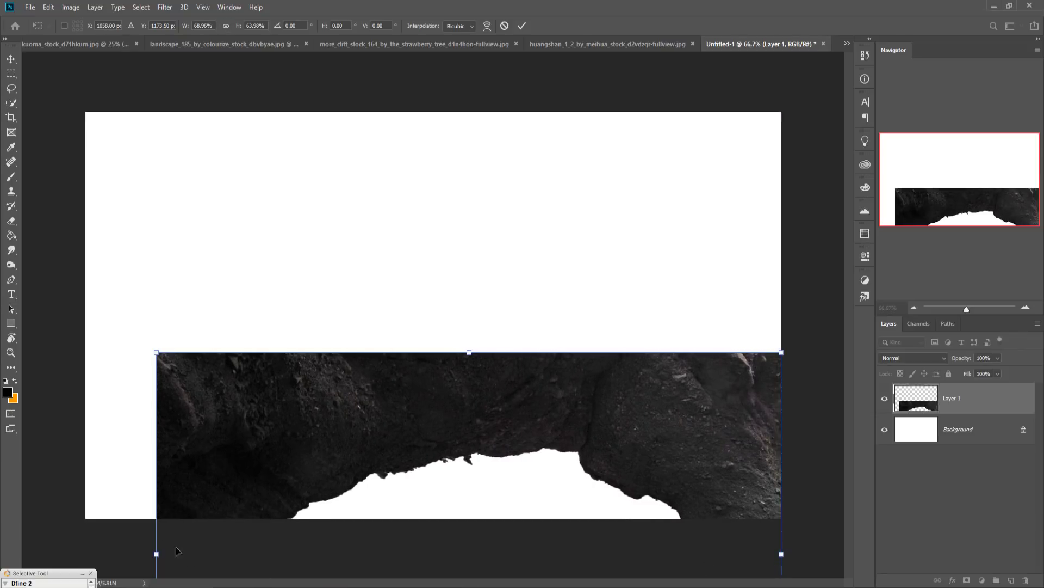
{"action": "left_click_drag", "start_coordinate": [158, 564], "coordinate": [85, 564]}
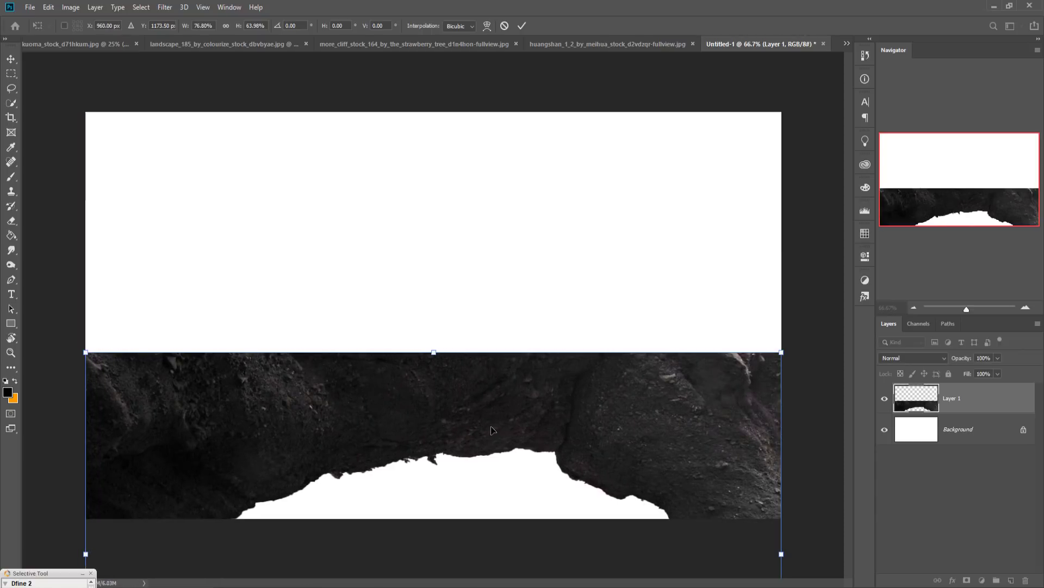
{"action": "left_click_drag", "start_coordinate": [491, 431], "coordinate": [491, 421]}
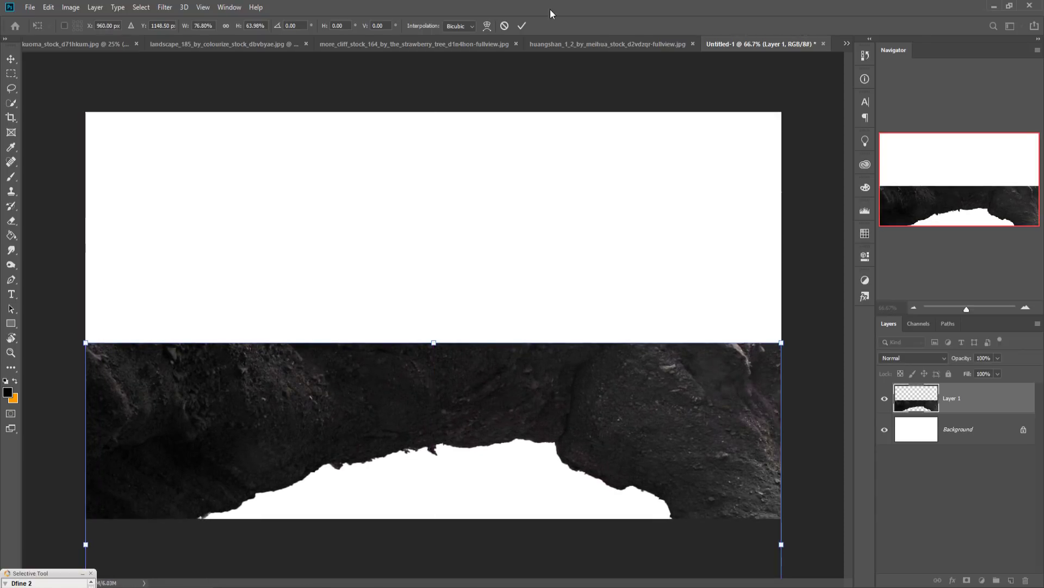
{"action": "left_click", "coordinate": [523, 25]}
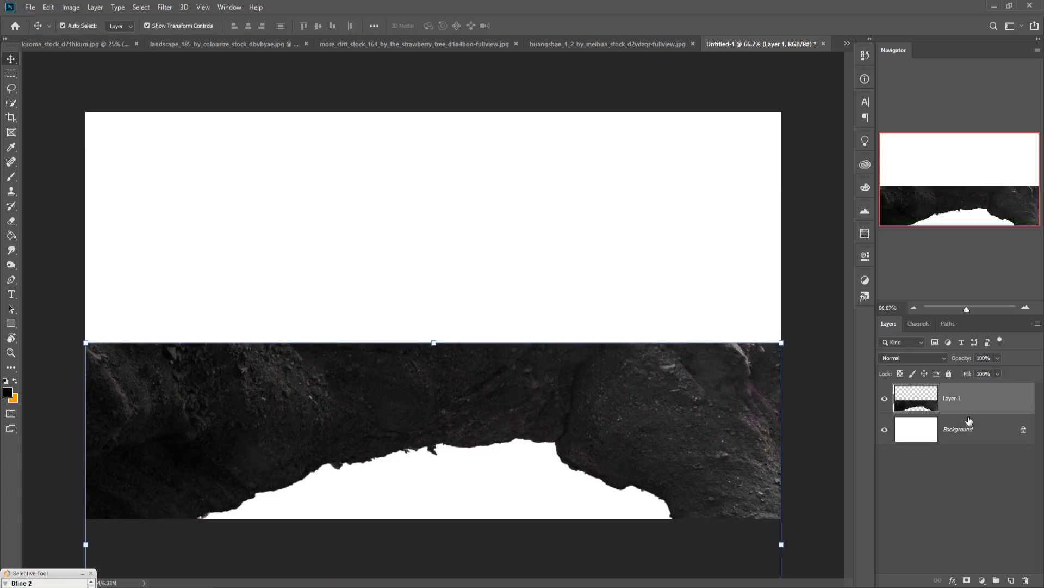
- Close the landscape_185 forest arch photo and bring up the more_cliff sea-cliff photo
{"action": "left_click", "coordinate": [76, 44]}
{"action": "left_click", "coordinate": [266, 44]}
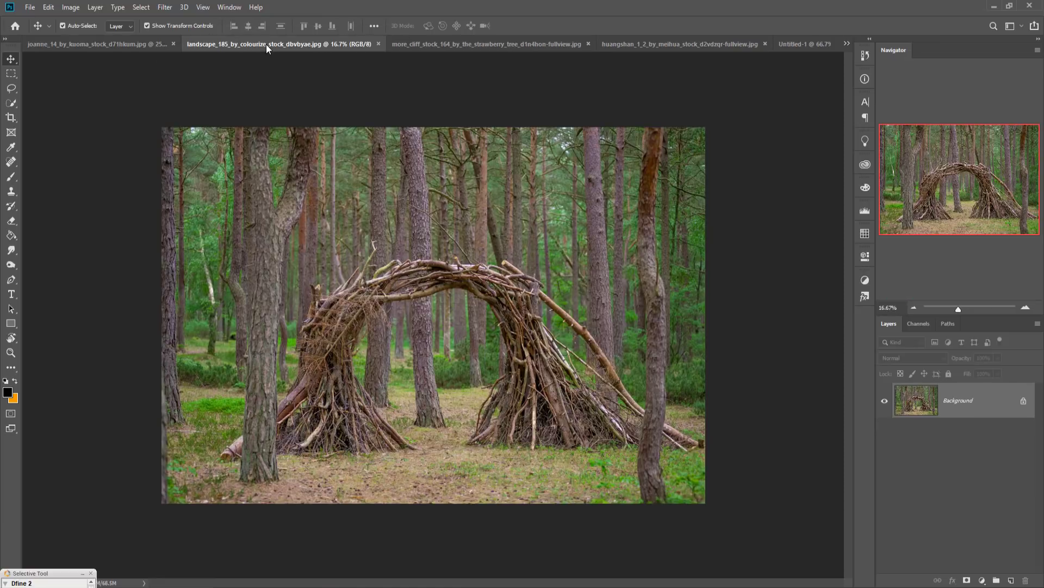
{"action": "left_click", "coordinate": [379, 44]}
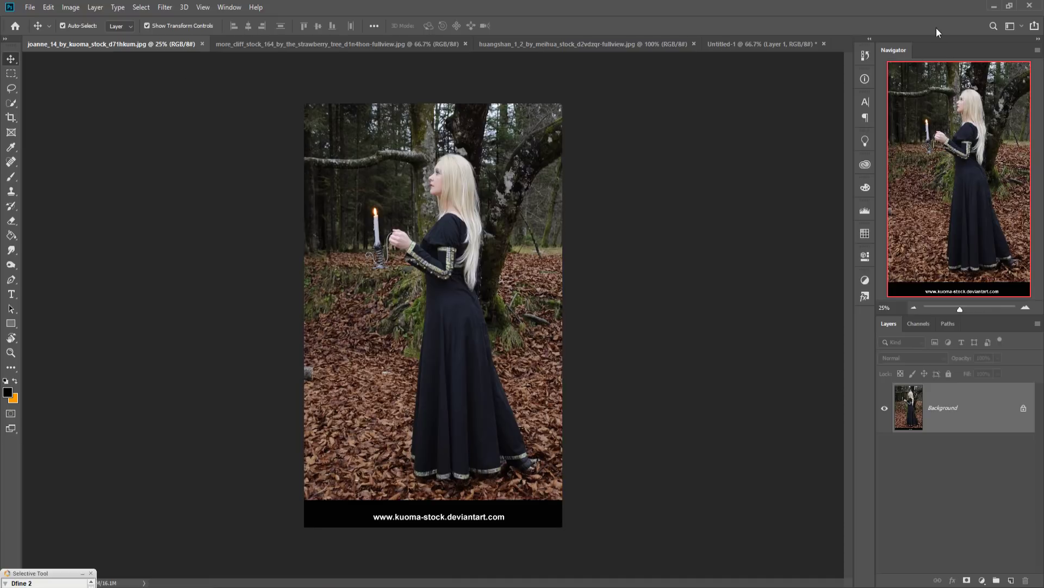
{"action": "left_click", "coordinate": [505, 44]}
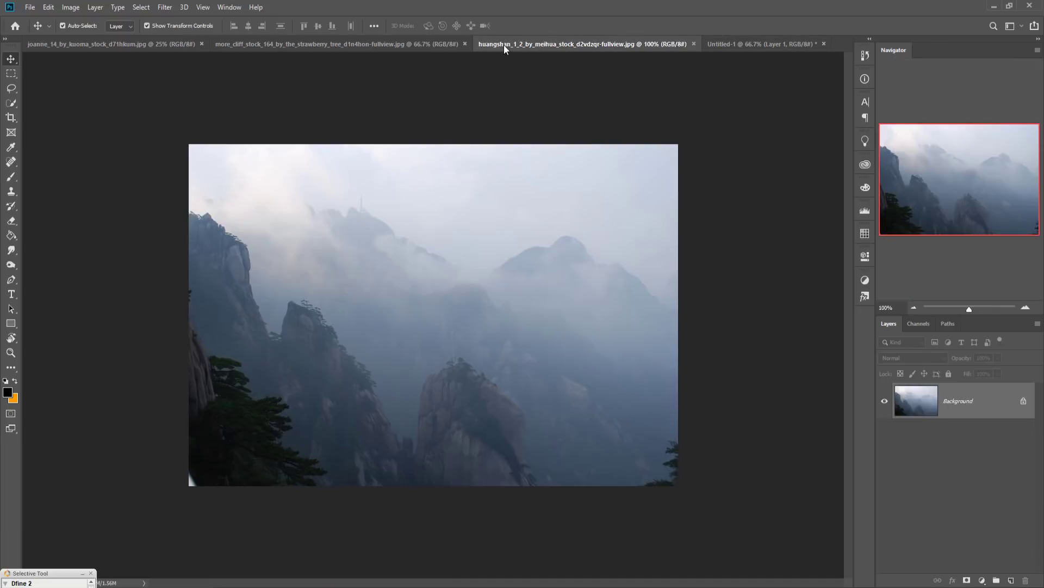
{"action": "left_click", "coordinate": [372, 44]}
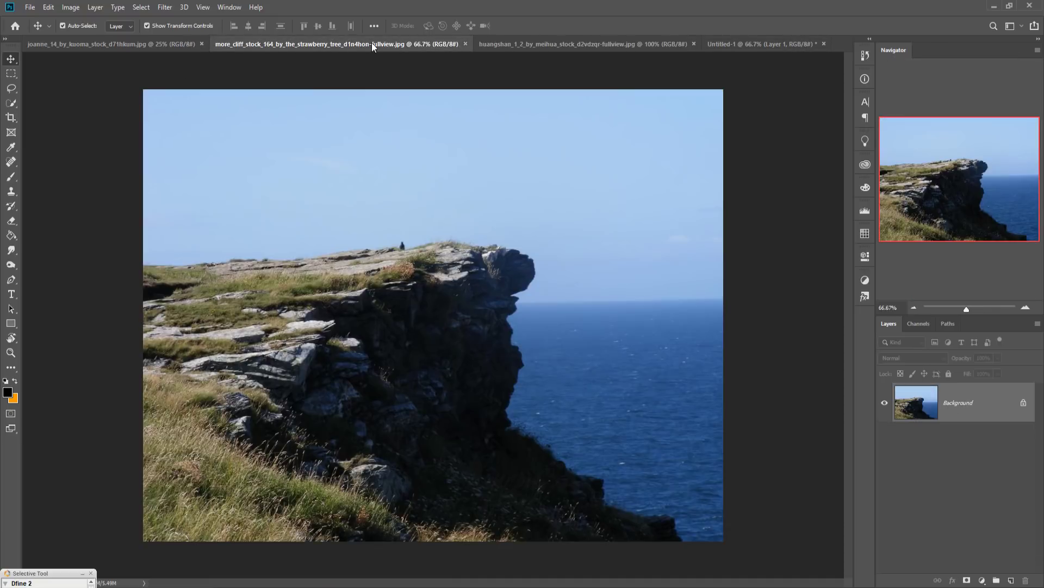
- Quick Select the grassy cliff top and head, and float the more_cliff photo in its own window
{"action": "left_click", "coordinate": [12, 105]}
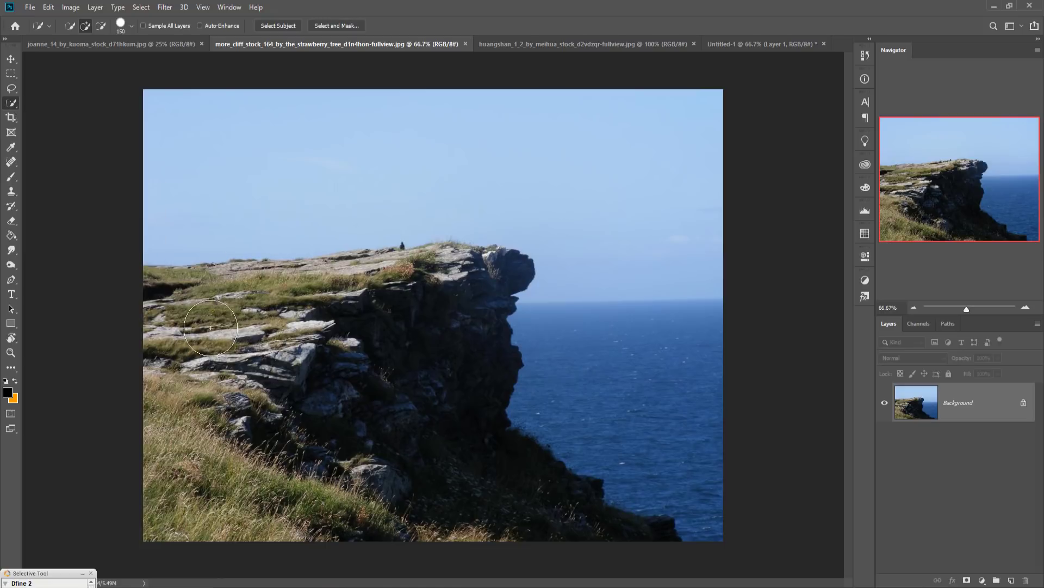
{"action": "mouse_move", "coordinate": [211, 328]}
{"action": "left_mouse_down"}
{"action": "mouse_move", "coordinate": [396, 327]}
{"action": "mouse_move", "coordinate": [447, 304]}
{"action": "left_mouse_up"}
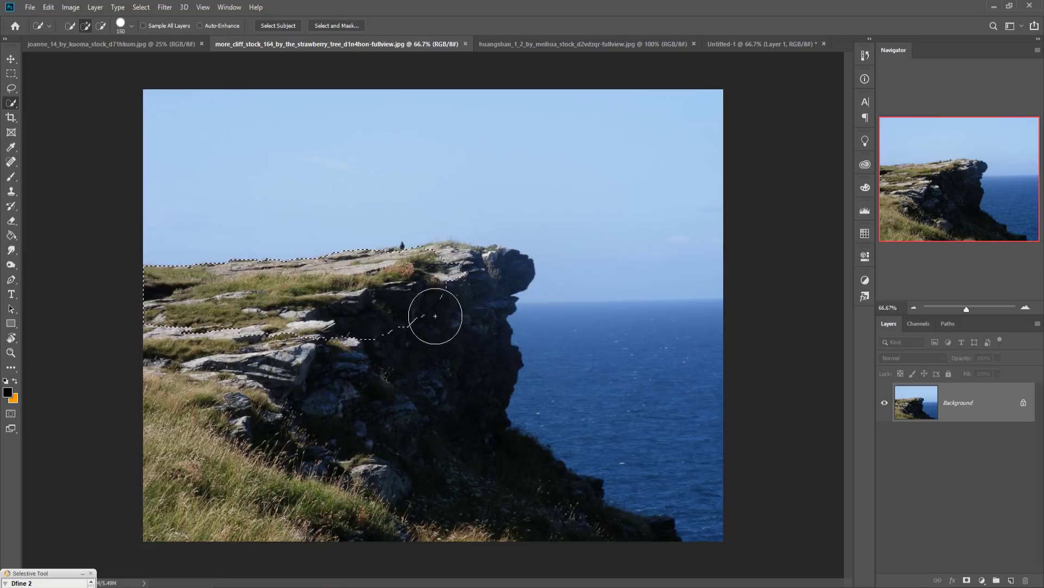
{"action": "mouse_move", "coordinate": [435, 316]}
{"action": "left_mouse_down"}
{"action": "mouse_move", "coordinate": [481, 298]}
{"action": "mouse_move", "coordinate": [443, 426]}
{"action": "mouse_move", "coordinate": [291, 427]}
{"action": "mouse_move", "coordinate": [203, 378]}
{"action": "mouse_move", "coordinate": [212, 506]}
{"action": "left_mouse_up"}
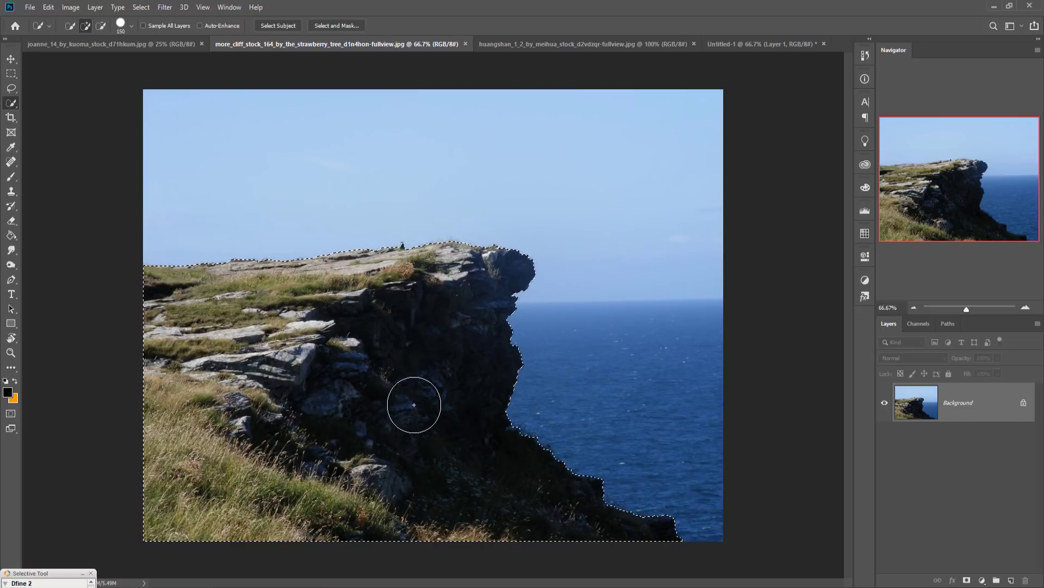
{"action": "key", "text": "v"}
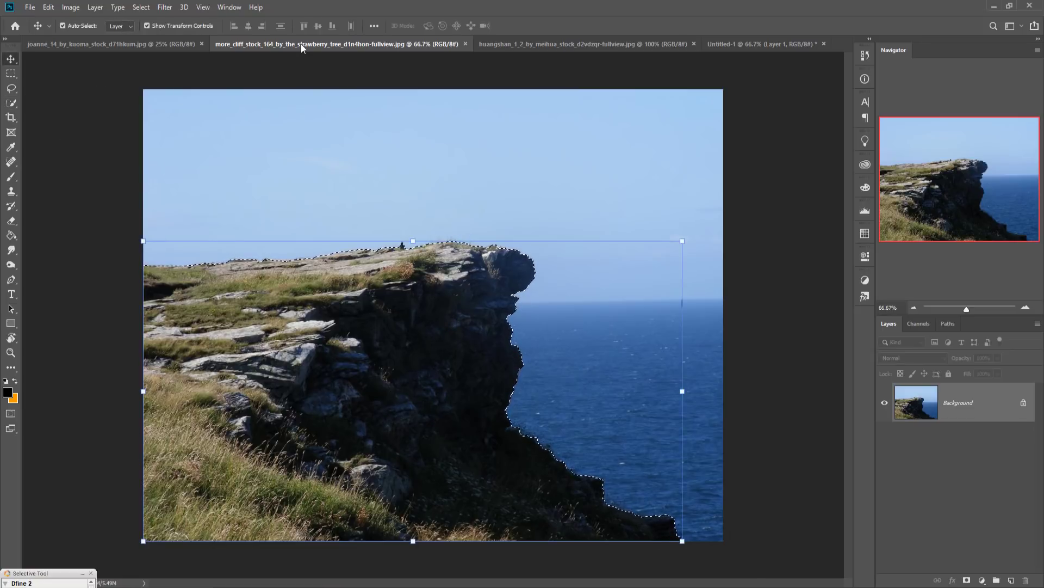
{"action": "left_click_drag", "start_coordinate": [301, 44], "coordinate": [599, 133]}
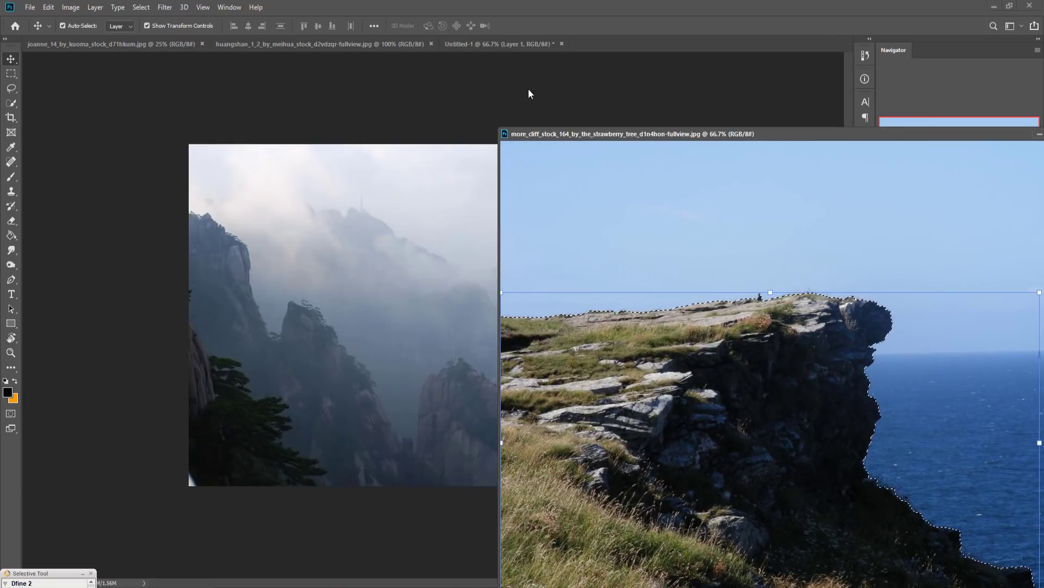
- Copy the cliff into Untitled-1 as Layer 2, rotate about 4°, shift down-left, stack below Layer 1
{"action": "left_click", "coordinate": [492, 44]}
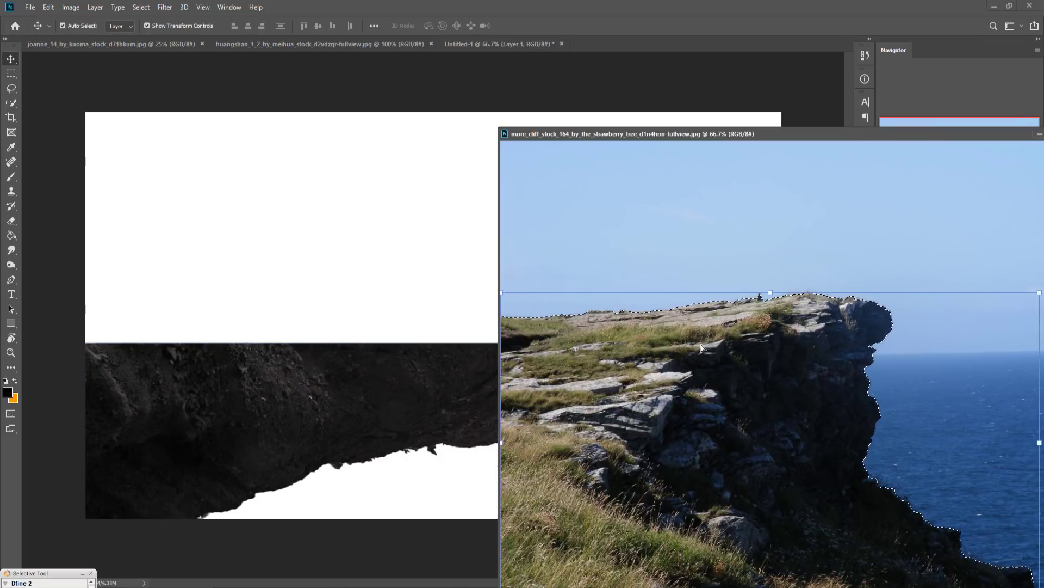
{"action": "left_click_drag", "start_coordinate": [700, 345], "coordinate": [286, 341]}
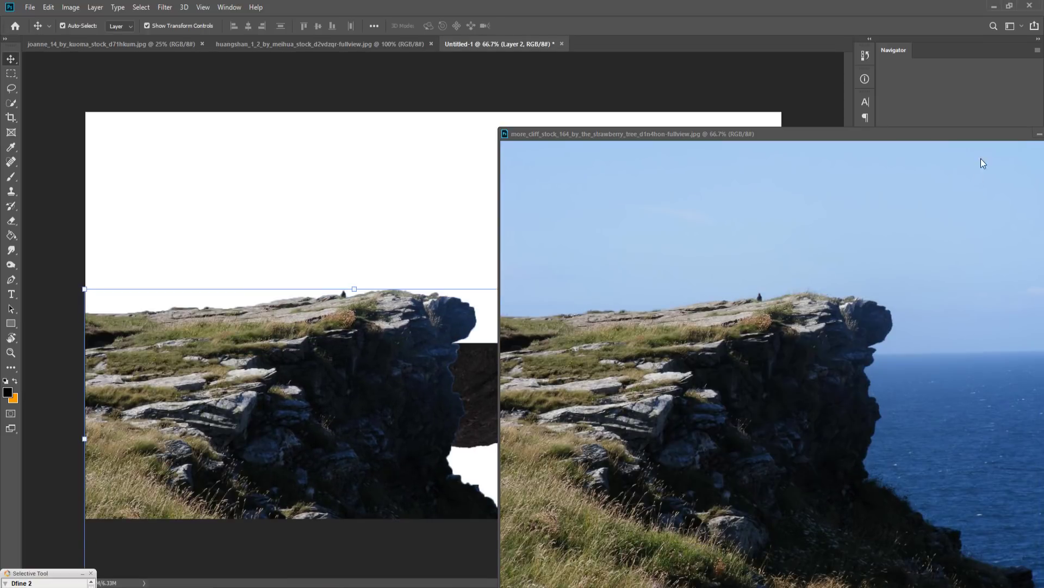
{"action": "left_click", "coordinate": [1038, 135]}
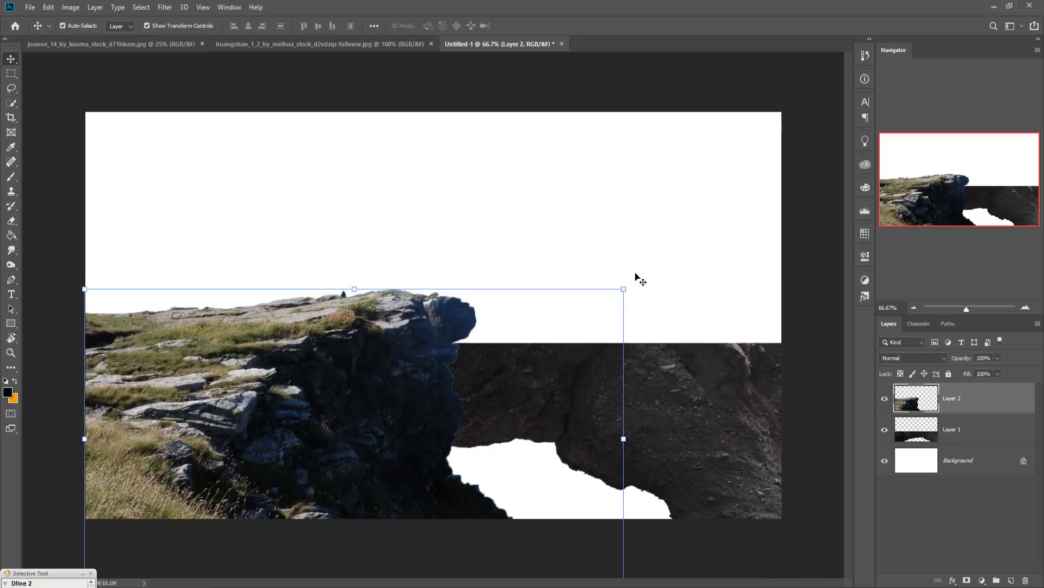
{"action": "left_click_drag", "start_coordinate": [637, 285], "coordinate": [637, 310]}
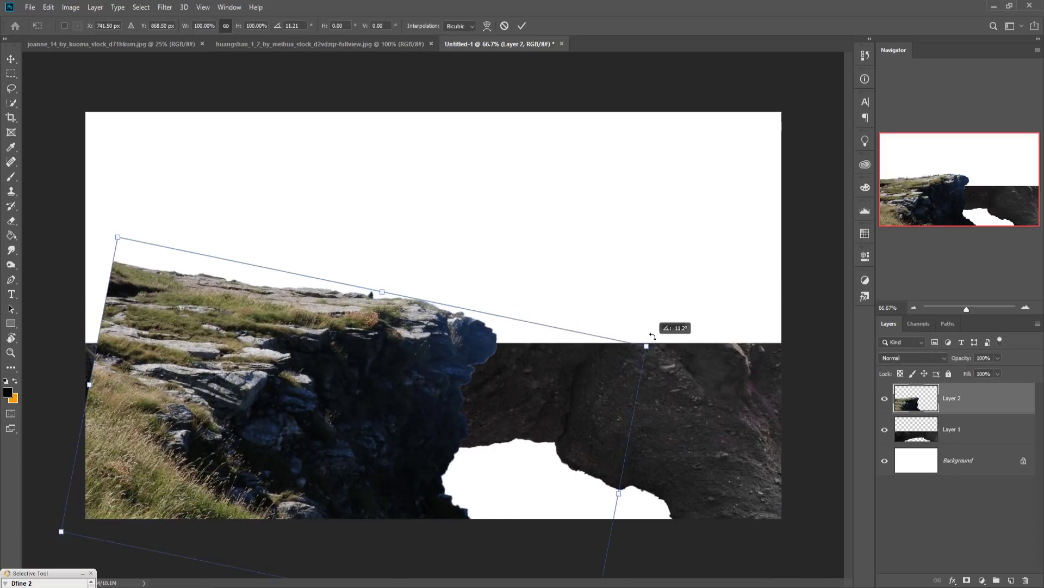
{"action": "left_click_drag", "start_coordinate": [257, 354], "coordinate": [224, 420]}
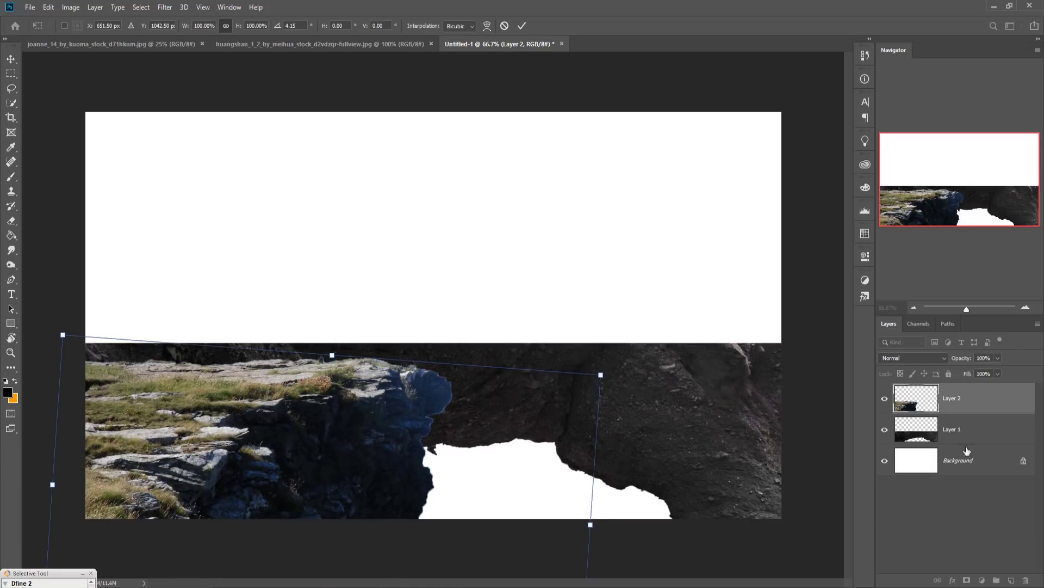
{"action": "left_click_drag", "start_coordinate": [968, 405], "coordinate": [970, 439]}
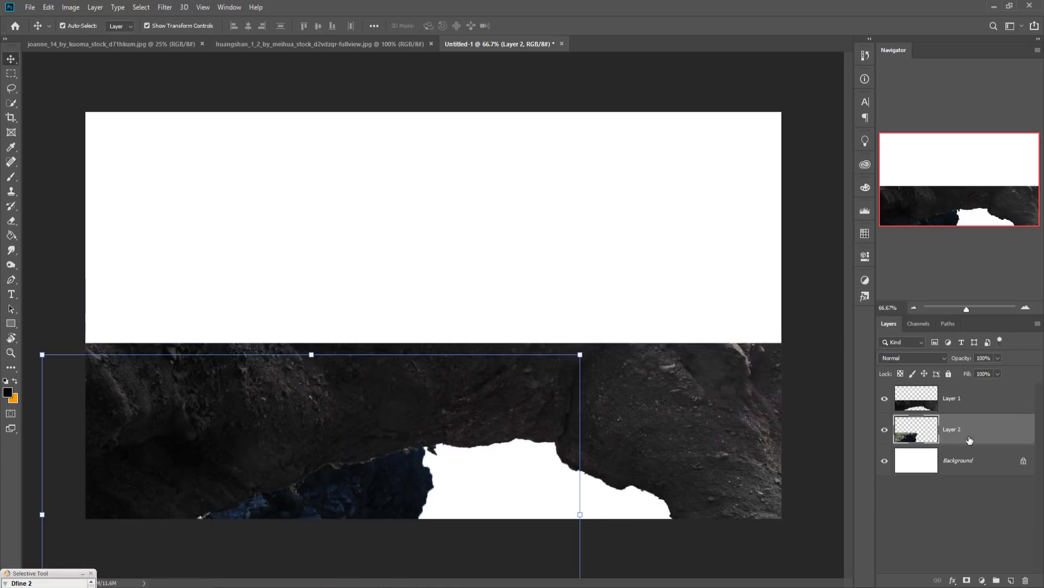
- Add a mask to Layer 2 and brush out the stray blue rock at the bottom left
{"action": "key", "text": "alt+bracketright"}
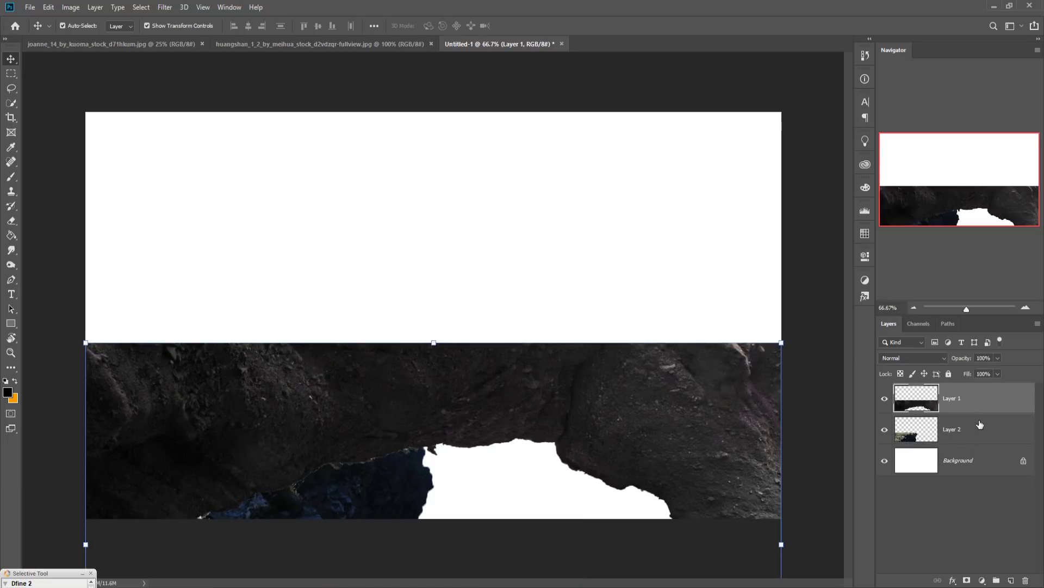
{"action": "left_click", "coordinate": [977, 443]}
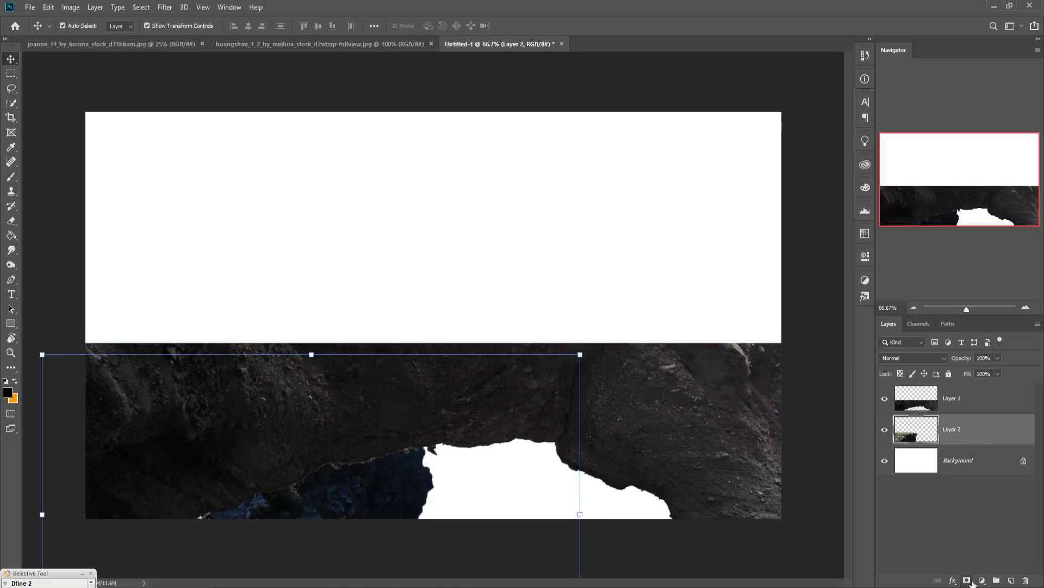
{"action": "left_click", "coordinate": [970, 580]}
{"action": "left_click", "coordinate": [10, 177]}
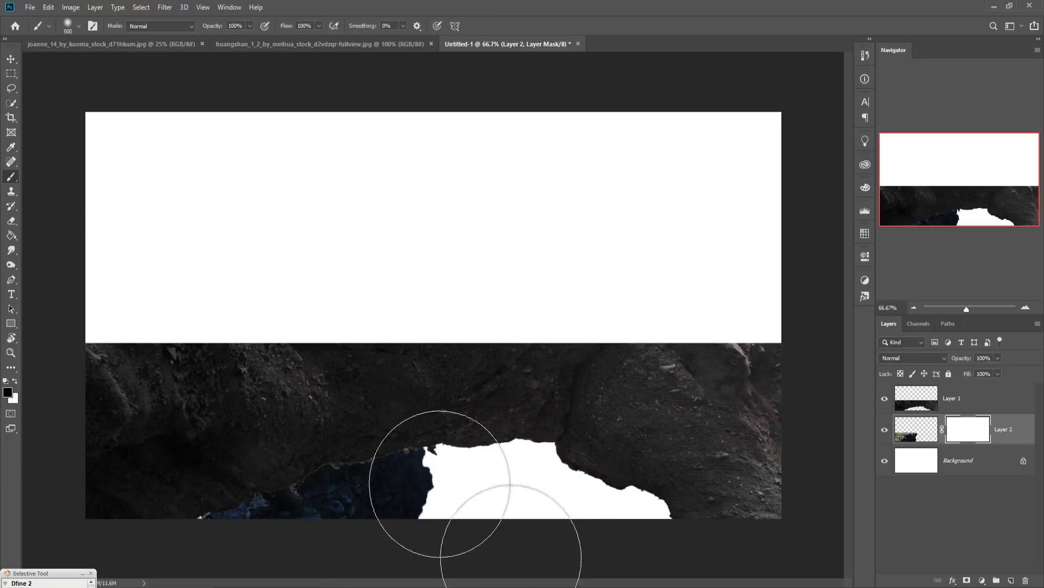
{"action": "key", "text": "bracketleft"}
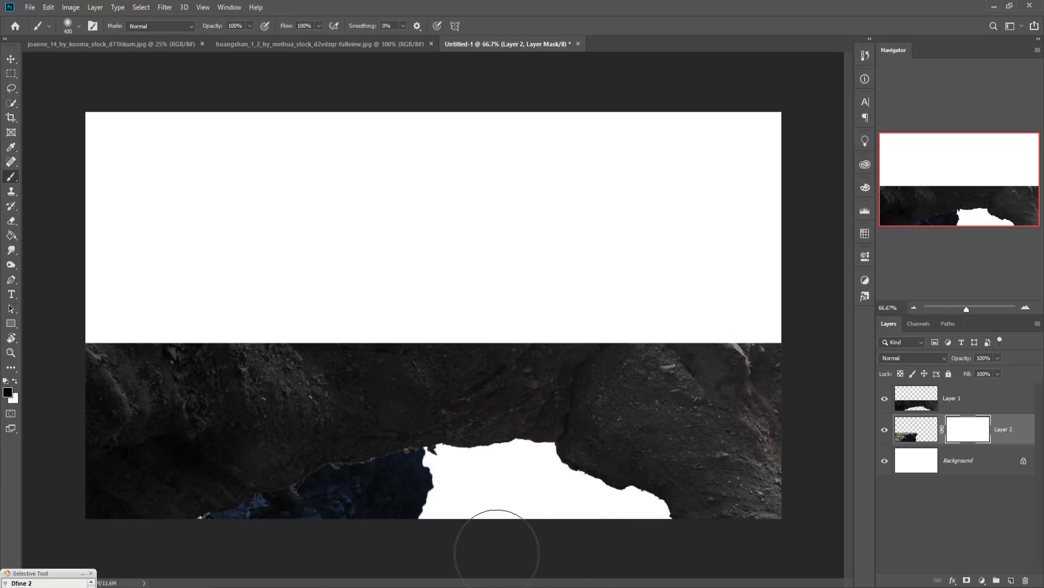
{"action": "mouse_move", "coordinate": [480, 507]}
{"action": "left_mouse_down"}
{"action": "mouse_move", "coordinate": [275, 555]}
{"action": "mouse_move", "coordinate": [443, 497]}
{"action": "mouse_move", "coordinate": [205, 546]}
{"action": "mouse_move", "coordinate": [496, 535]}
{"action": "left_mouse_up"}
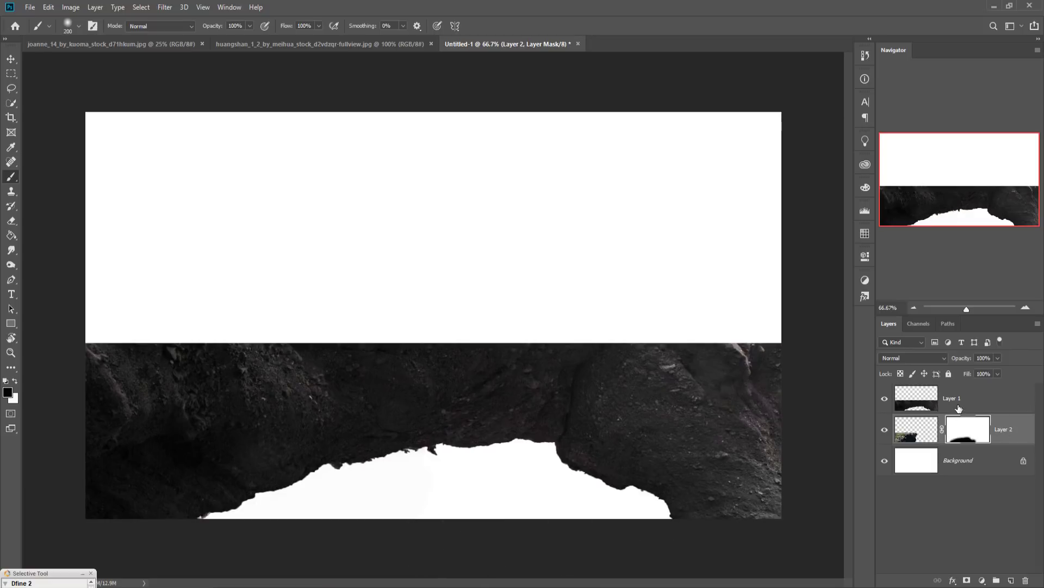
- Add a mask to Layer 1 and paint away the arch's top so the grassy cliff edge shows
{"action": "left_click", "coordinate": [958, 408]}
{"action": "key", "text": "bracketright"}
{"action": "mouse_move", "coordinate": [93, 310]}
{"action": "left_mouse_down"}
{"action": "mouse_move", "coordinate": [113, 367]}
{"action": "mouse_move", "coordinate": [427, 362]}
{"action": "left_mouse_up"}
{"action": "key", "text": "ctrl+z"}
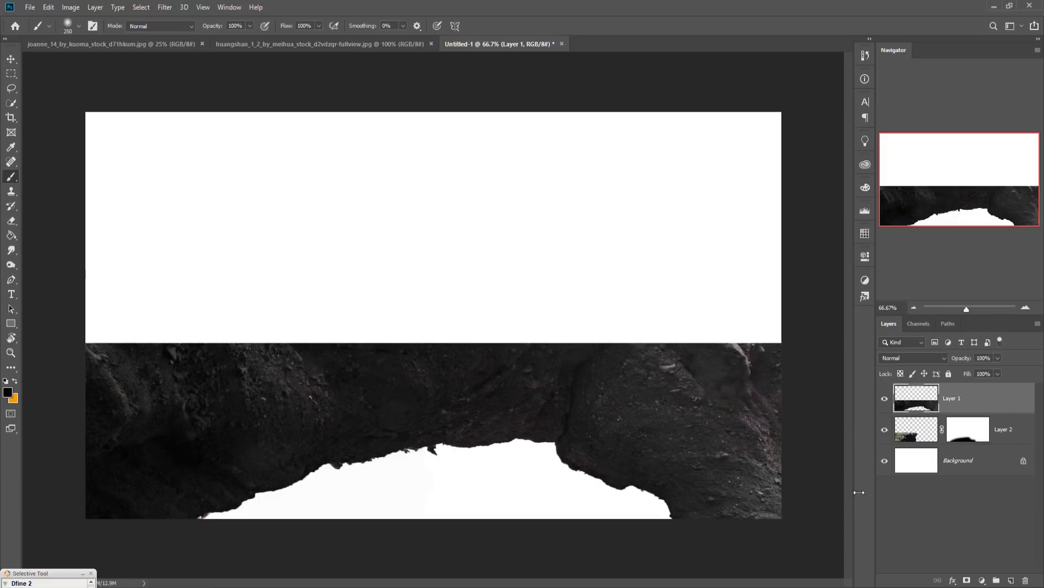
{"action": "left_click", "coordinate": [967, 580]}
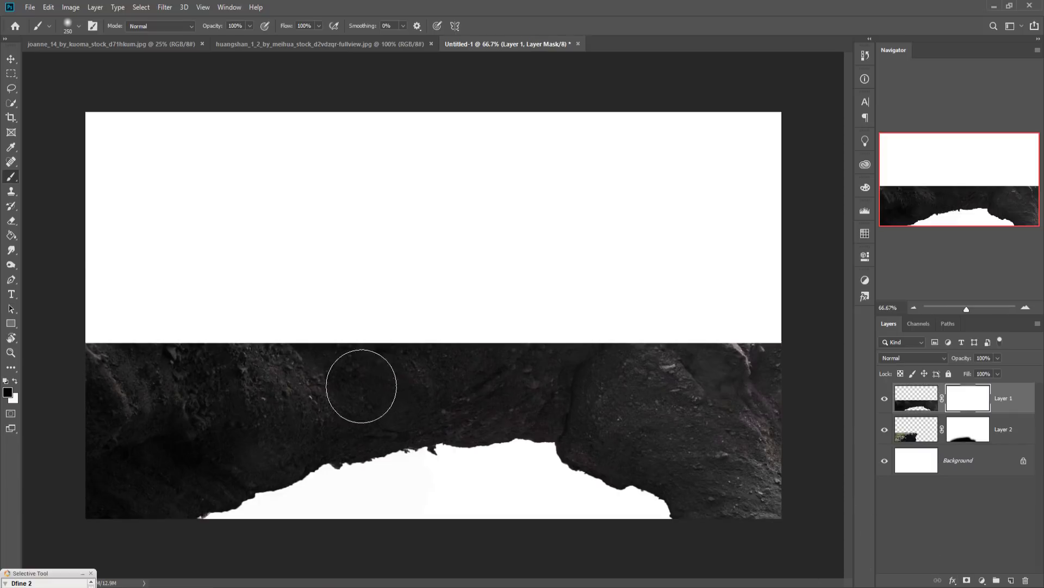
{"action": "mouse_move", "coordinate": [66, 366]}
{"action": "left_mouse_down"}
{"action": "mouse_move", "coordinate": [866, 368]}
{"action": "mouse_move", "coordinate": [42, 361]}
{"action": "left_mouse_up"}
{"action": "left_click_drag", "start_coordinate": [159, 363], "coordinate": [260, 386]}
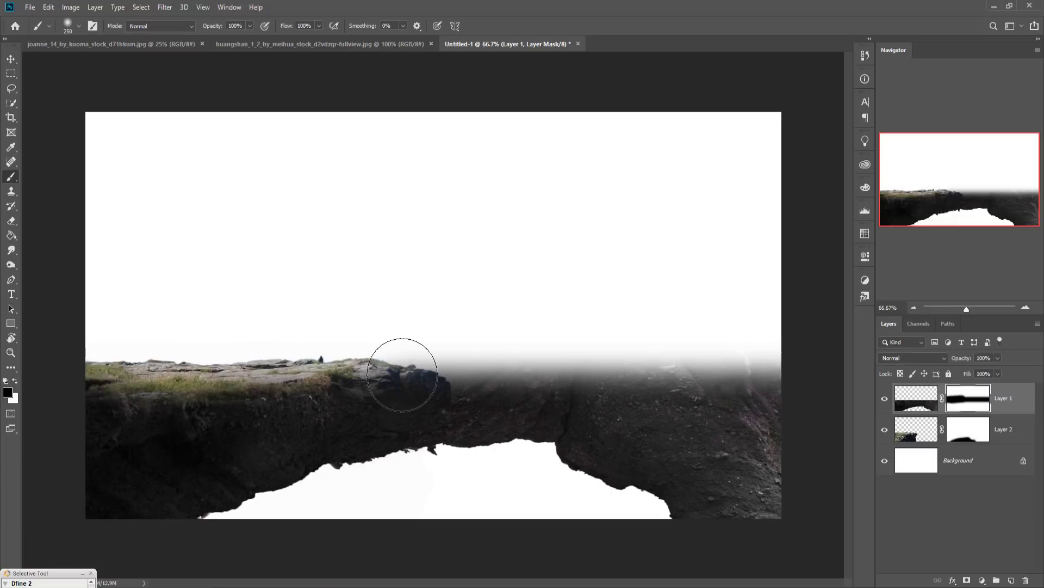
{"action": "mouse_move", "coordinate": [373, 373]}
{"action": "left_mouse_down"}
{"action": "mouse_move", "coordinate": [406, 378]}
{"action": "mouse_move", "coordinate": [385, 361]}
{"action": "mouse_move", "coordinate": [500, 395]}
{"action": "left_mouse_up"}
- Duplicate Layer 2 as Layer 2 copy and flip it horizontally
{"action": "right_click", "coordinate": [1013, 427]}
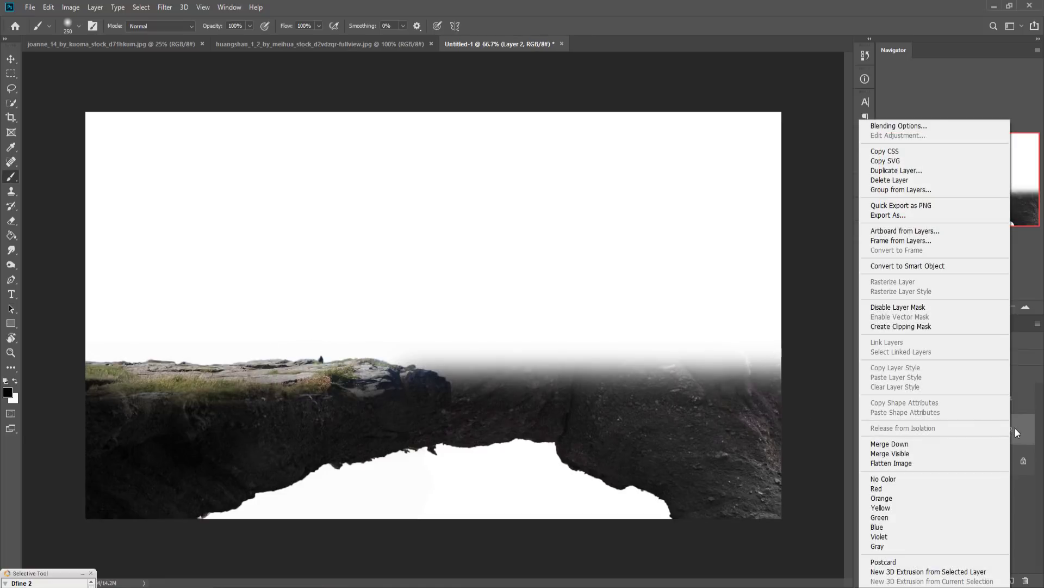
{"action": "left_click", "coordinate": [896, 170]}
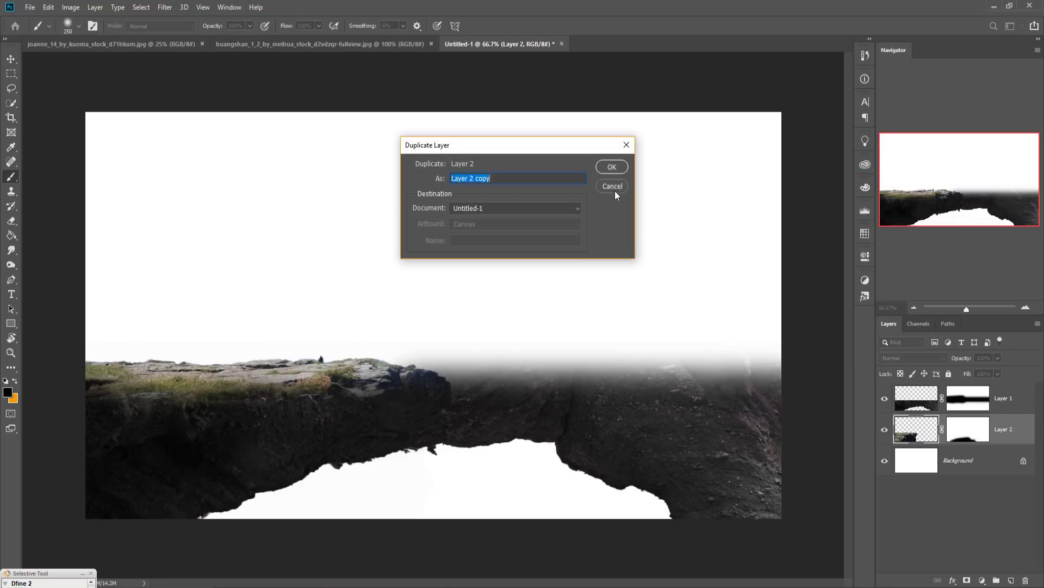
{"action": "left_click", "coordinate": [612, 167]}
{"action": "left_click", "coordinate": [48, 7]}
{"action": "mouse_move", "coordinate": [66, 266]}
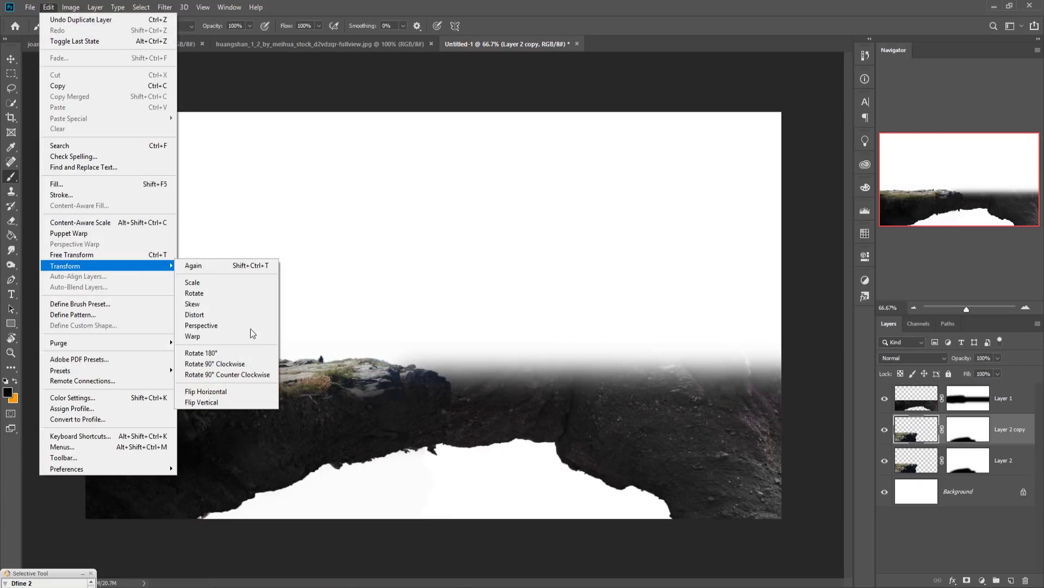
{"action": "left_click", "coordinate": [228, 392]}
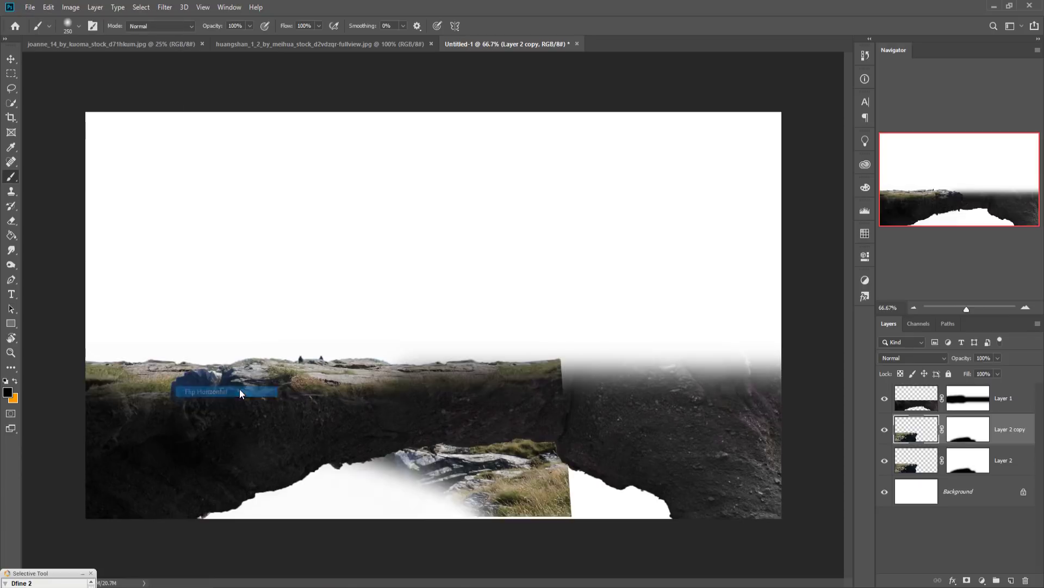
- Shift the flipped copy and both cliff layers slightly to the right
{"action": "left_click", "coordinate": [11, 59]}
{"action": "left_click_drag", "start_coordinate": [419, 371], "coordinate": [473, 374]}
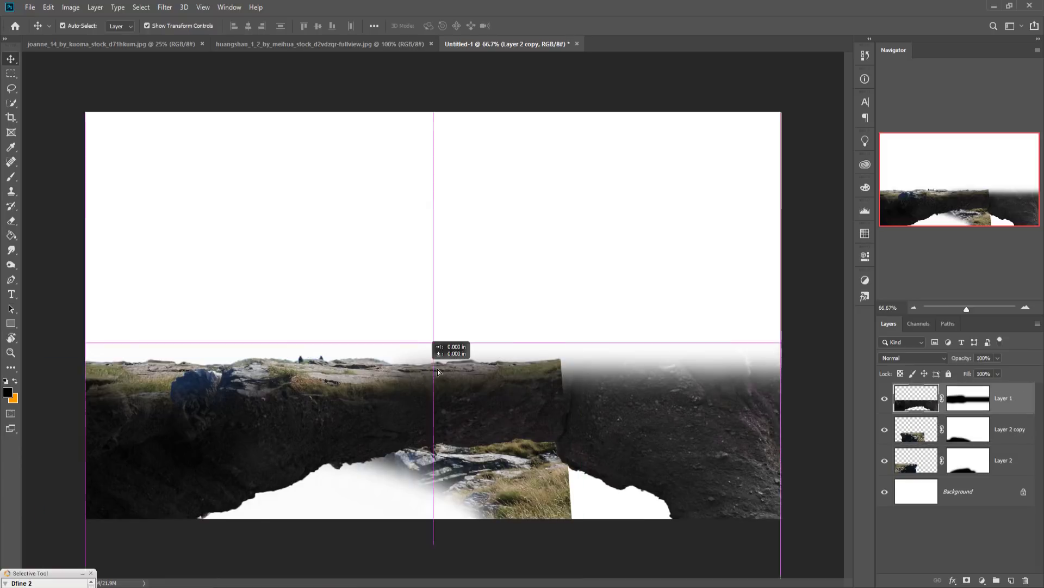
{"action": "key", "text": "ctrl+z"}
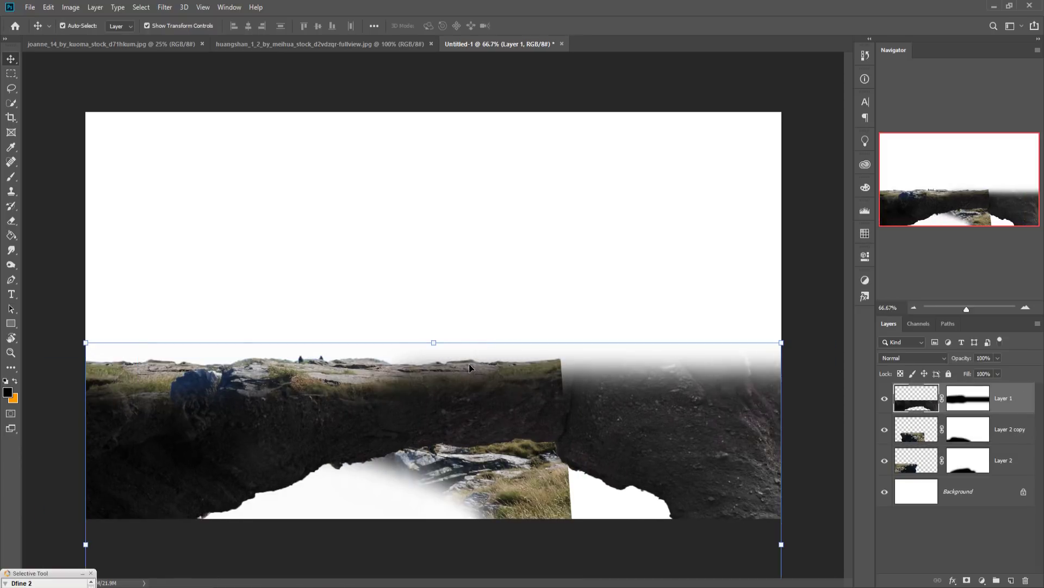
{"action": "left_click", "coordinate": [1001, 429]}
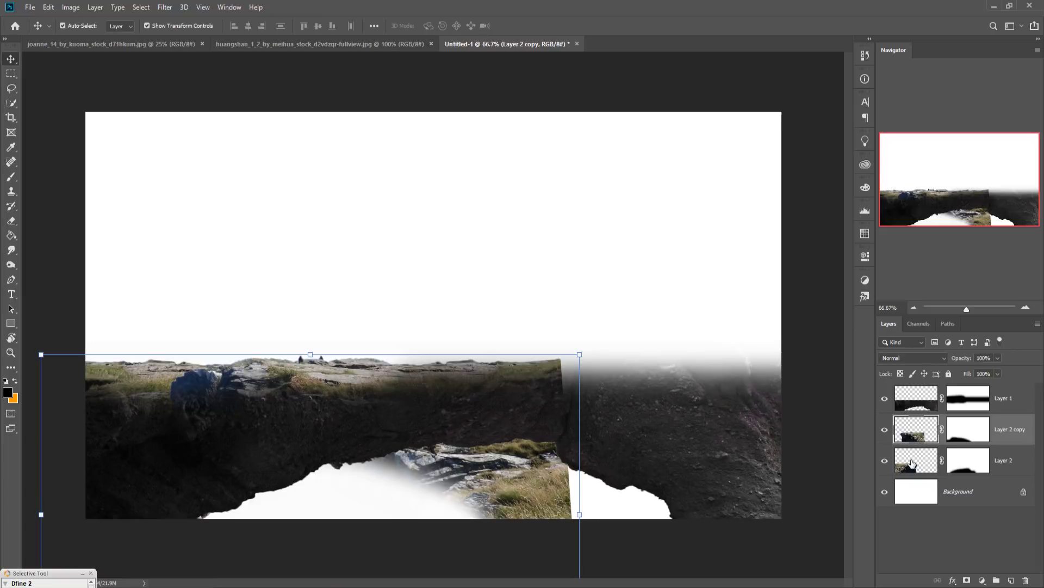
{"action": "left_click_drag", "start_coordinate": [152, 520], "coordinate": [163, 519]}
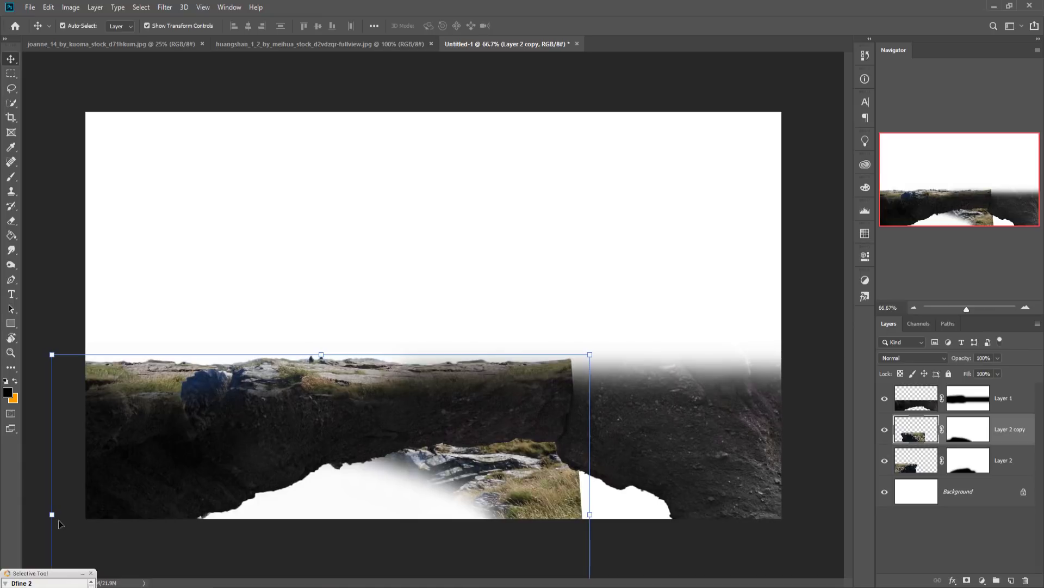
{"action": "left_click", "coordinate": [74, 472]}
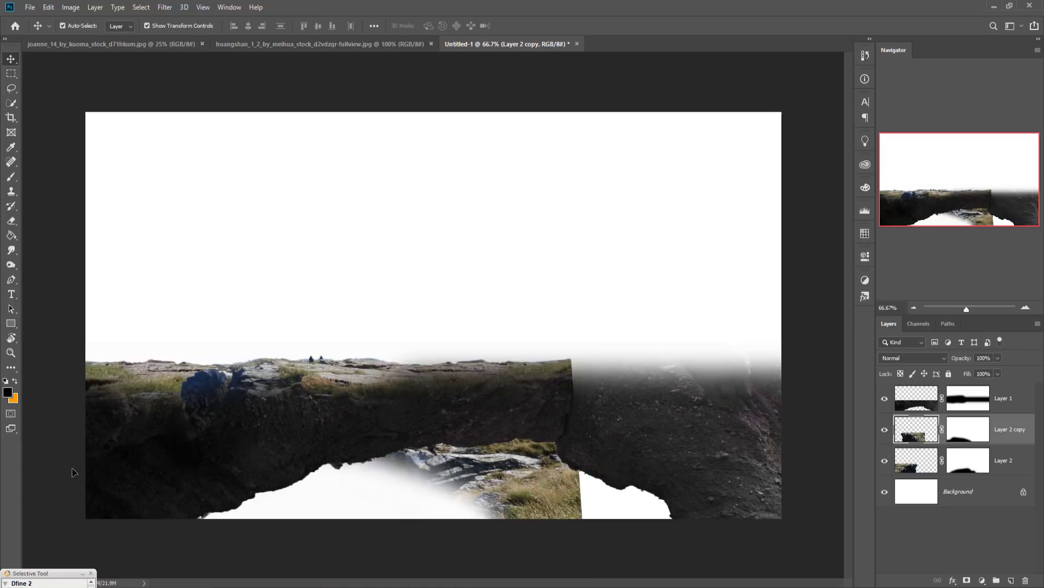
{"action": "left_click_drag", "start_coordinate": [74, 472], "coordinate": [76, 472]}
{"action": "left_click_drag", "start_coordinate": [577, 390], "coordinate": [584, 390]}
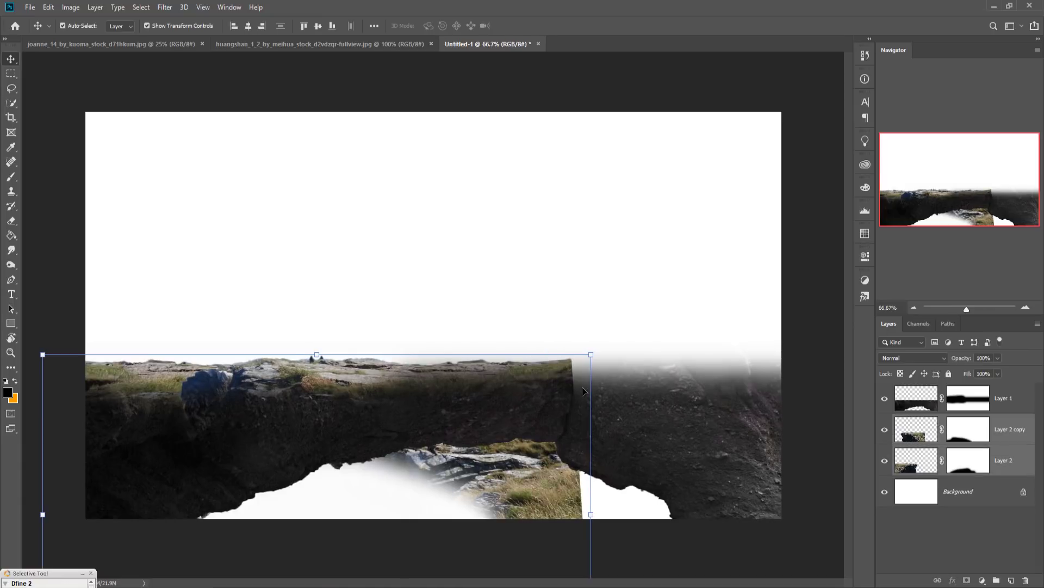
{"action": "key", "text": "Right"}
{"action": "key", "text": "Right"}
{"action": "key", "text": "Right"}
{"action": "key", "text": "Right"}
{"action": "key", "text": "Right"}
{"action": "key", "text": "Right"}
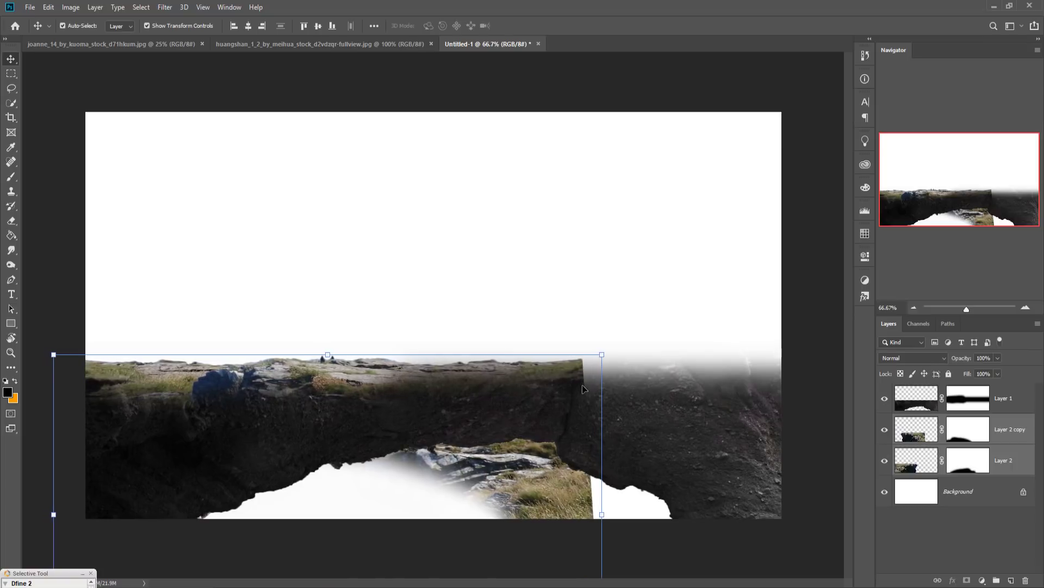
{"action": "key", "text": "Right"}
{"action": "key", "text": "Right"}
{"action": "key", "text": "Right"}
{"action": "key", "text": "Right"}
{"action": "key", "text": "Right"}
{"action": "key", "text": "Right"}
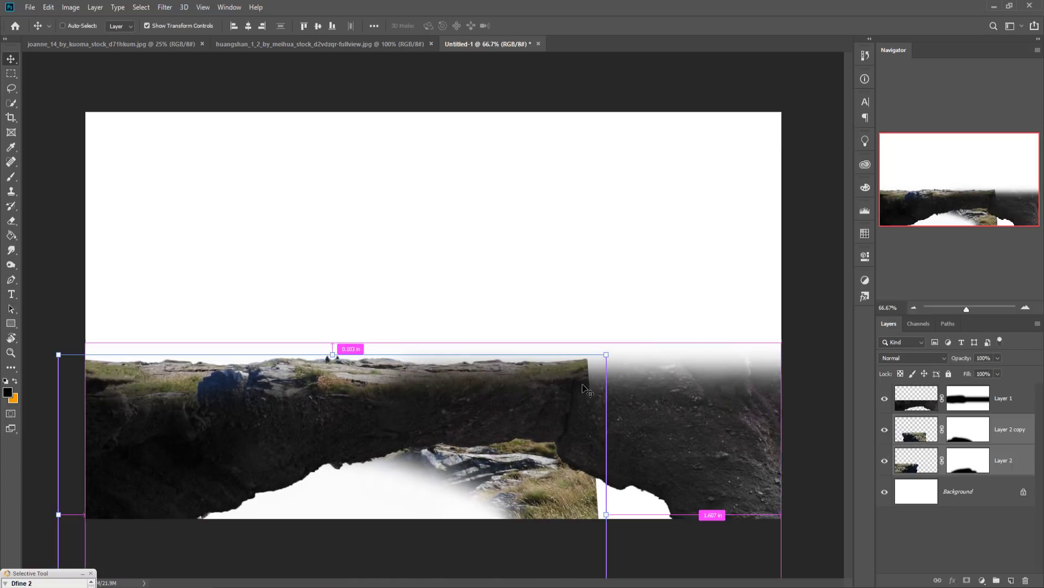
{"action": "key", "text": "ctrl+z"}
- Enlarge Layer 2 copy to about 106% and position it across the arch top
{"action": "left_click", "coordinate": [1009, 430]}
{"action": "key", "text": "ctrl+t"}
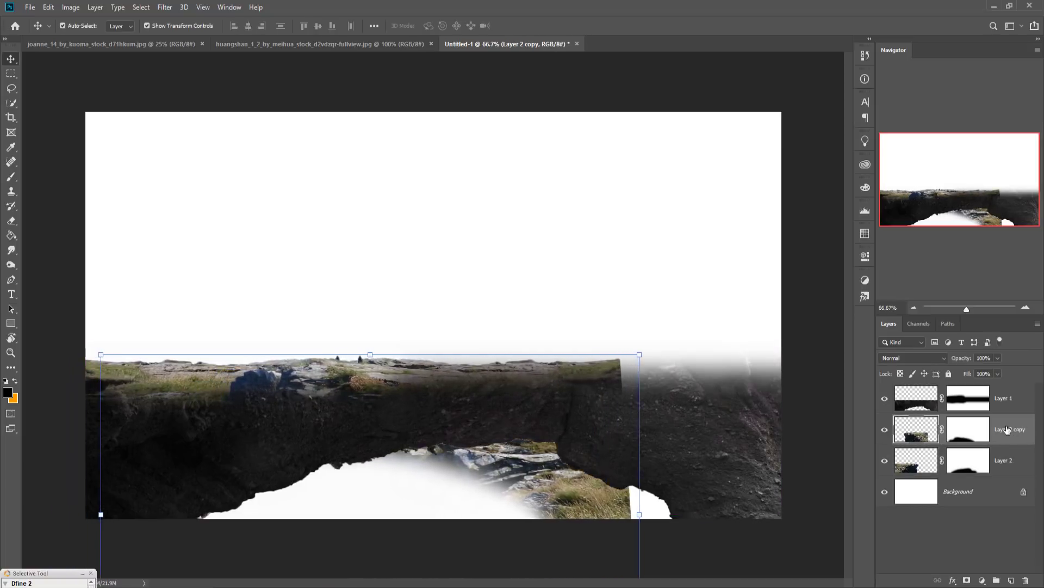
{"action": "left_click_drag", "start_coordinate": [381, 435], "coordinate": [572, 436]}
{"action": "left_click_drag", "start_coordinate": [810, 514], "coordinate": [827, 516]}
{"action": "left_click_drag", "start_coordinate": [544, 435], "coordinate": [528, 435]}
- Paint soft black on the Layer 2 copy and Layer 1 masks to blend the grassy ridge seams
{"action": "left_click", "coordinate": [968, 430]}
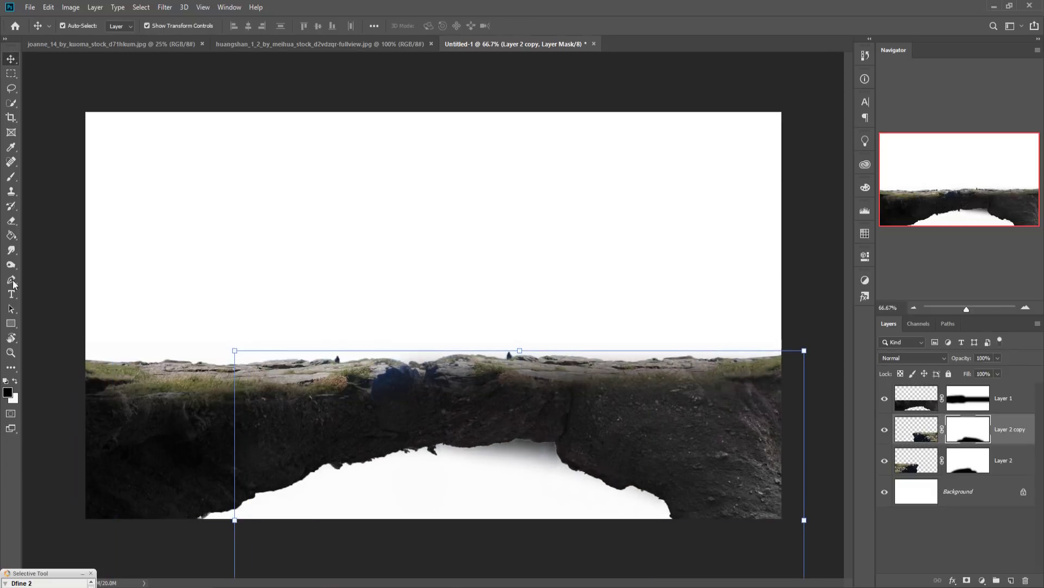
{"action": "key", "text": "b"}
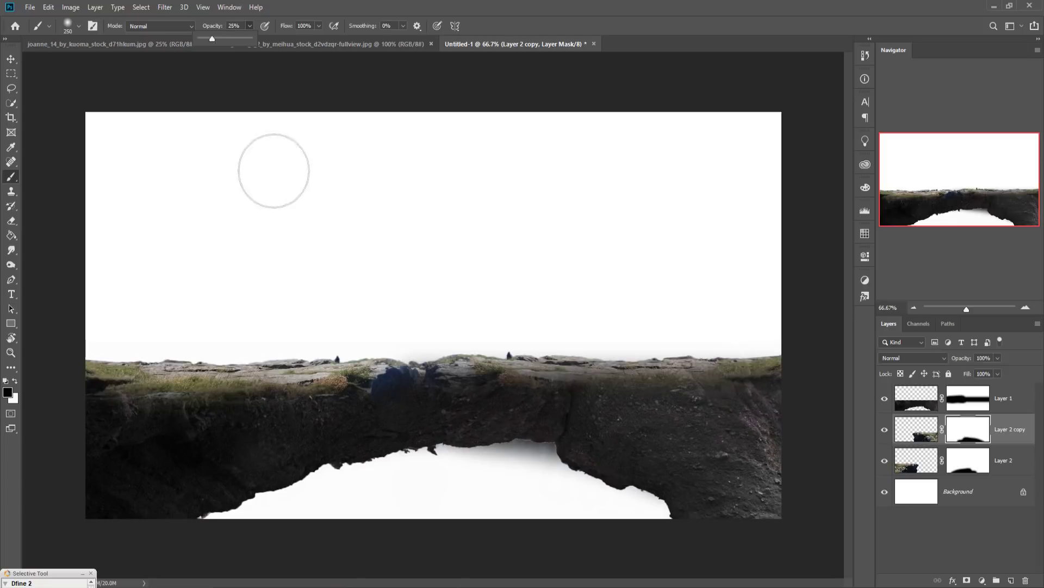
{"action": "mouse_move", "coordinate": [408, 443]}
{"action": "left_mouse_down"}
{"action": "mouse_move", "coordinate": [408, 374]}
{"action": "mouse_move", "coordinate": [398, 445]}
{"action": "left_mouse_up"}
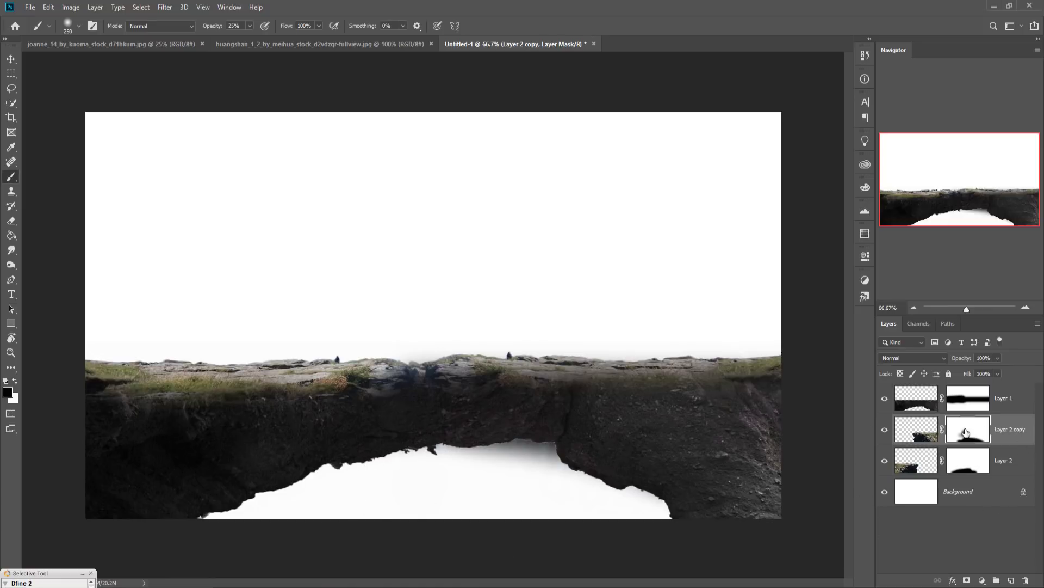
{"action": "mouse_move", "coordinate": [507, 375]}
{"action": "left_mouse_down"}
{"action": "mouse_move", "coordinate": [565, 386]}
{"action": "mouse_move", "coordinate": [625, 364]}
{"action": "mouse_move", "coordinate": [667, 363]}
{"action": "mouse_move", "coordinate": [694, 383]}
{"action": "left_mouse_up"}
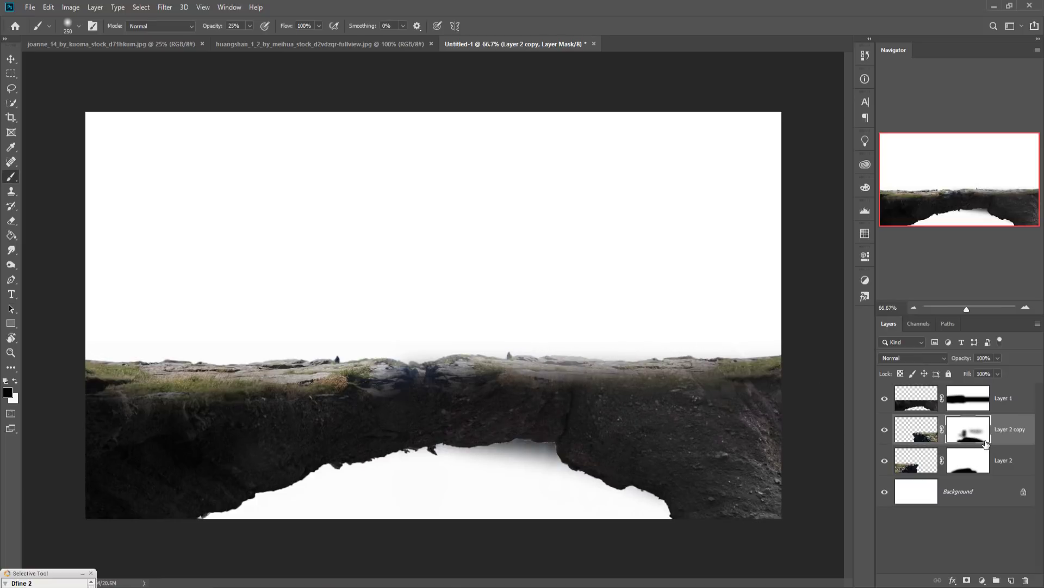
{"action": "left_click_drag", "start_coordinate": [653, 363], "coordinate": [523, 362]}
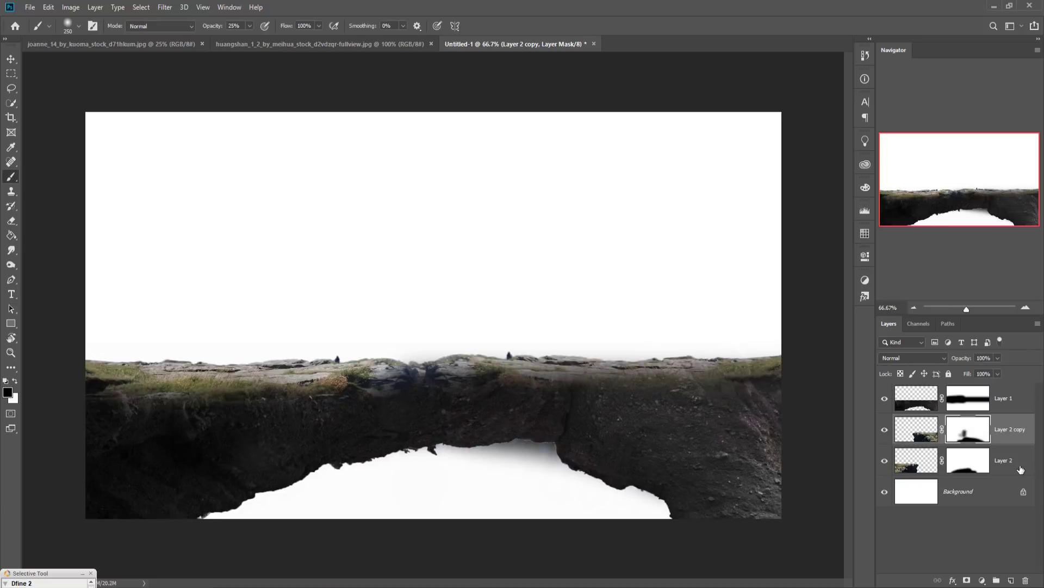
{"action": "left_click", "coordinate": [981, 403]}
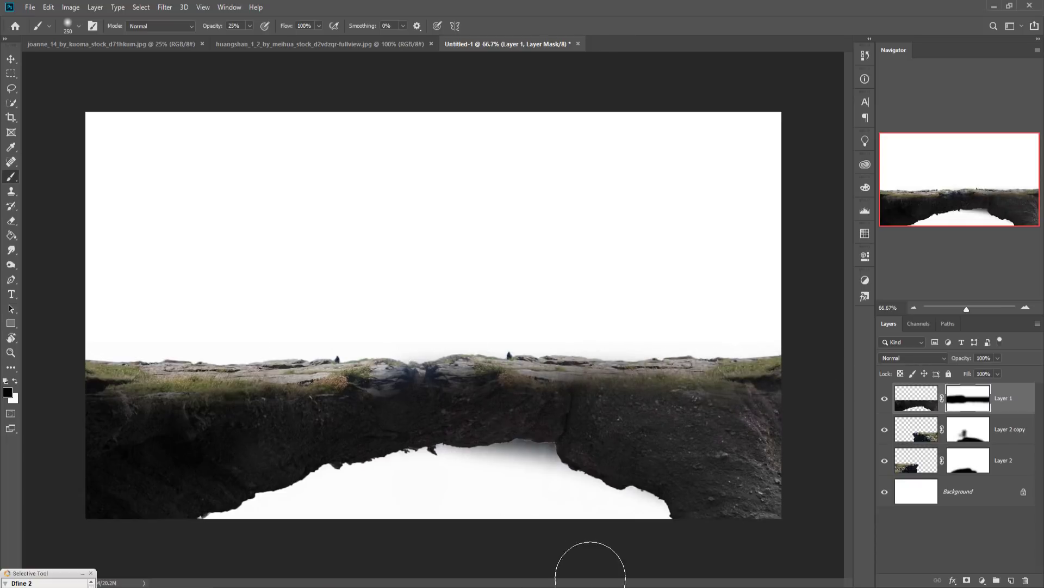
{"action": "left_click", "coordinate": [979, 443]}
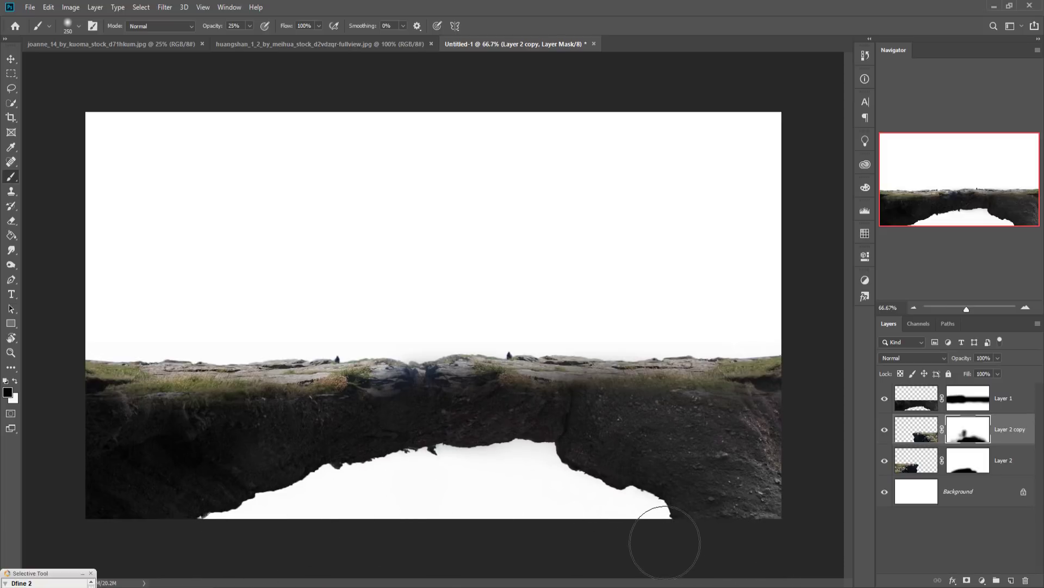
{"action": "left_click", "coordinate": [11, 59]}
- Bring up the joanne_14 photo with the Pen tool, zoomed to 300% near the dress hem
{"action": "left_click", "coordinate": [121, 46]}
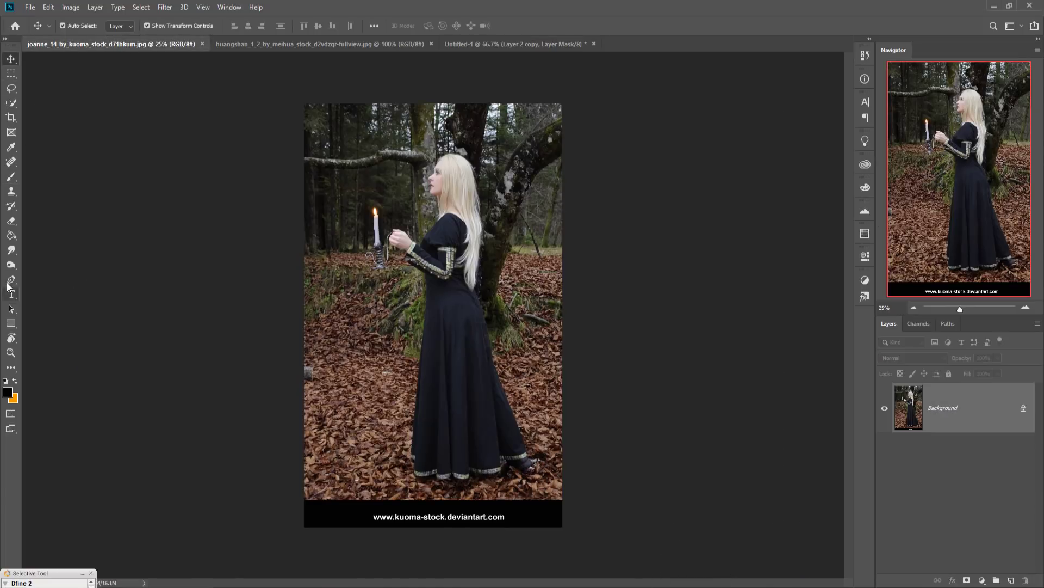
{"action": "left_click", "coordinate": [9, 281]}
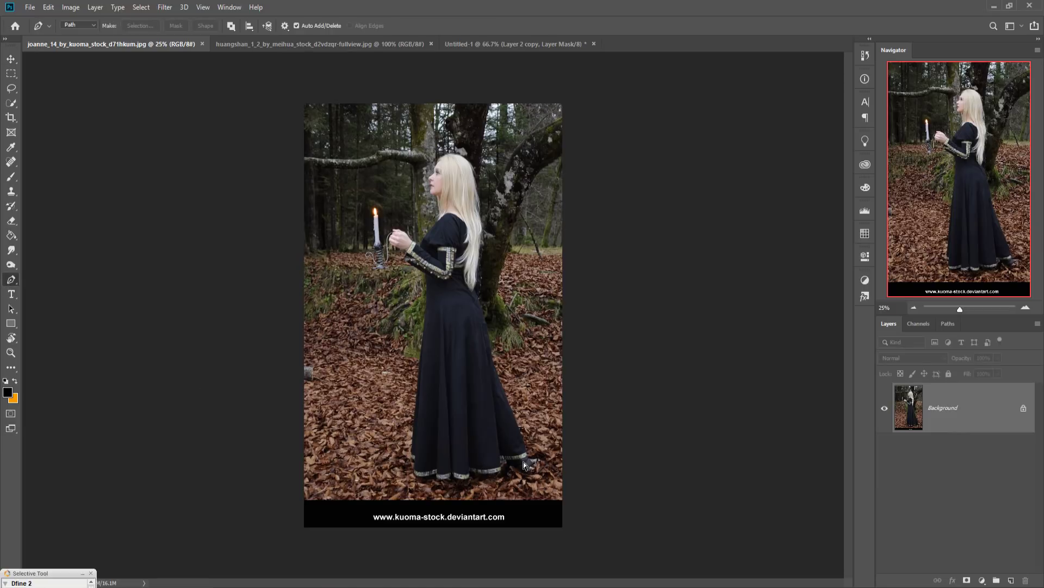
{"action": "key", "text": "ctrl+plus"}
{"action": "key", "text": "ctrl+plus"}
{"action": "key", "text": "ctrl+plus"}
{"action": "key", "text": "ctrl+plus"}
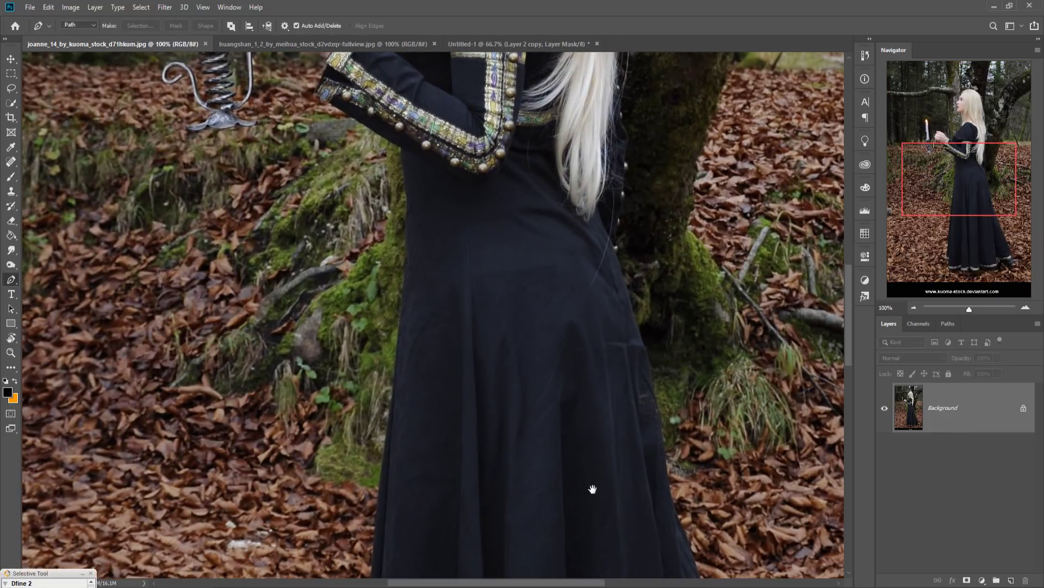
{"action": "left_click_drag", "start_coordinate": [593, 489], "coordinate": [553, 310]}
{"action": "mouse_move", "coordinate": [539, 399]}
{"action": "left_mouse_down"}
{"action": "mouse_move", "coordinate": [422, 345]}
{"action": "mouse_move", "coordinate": [378, 405]}
{"action": "left_mouse_up"}
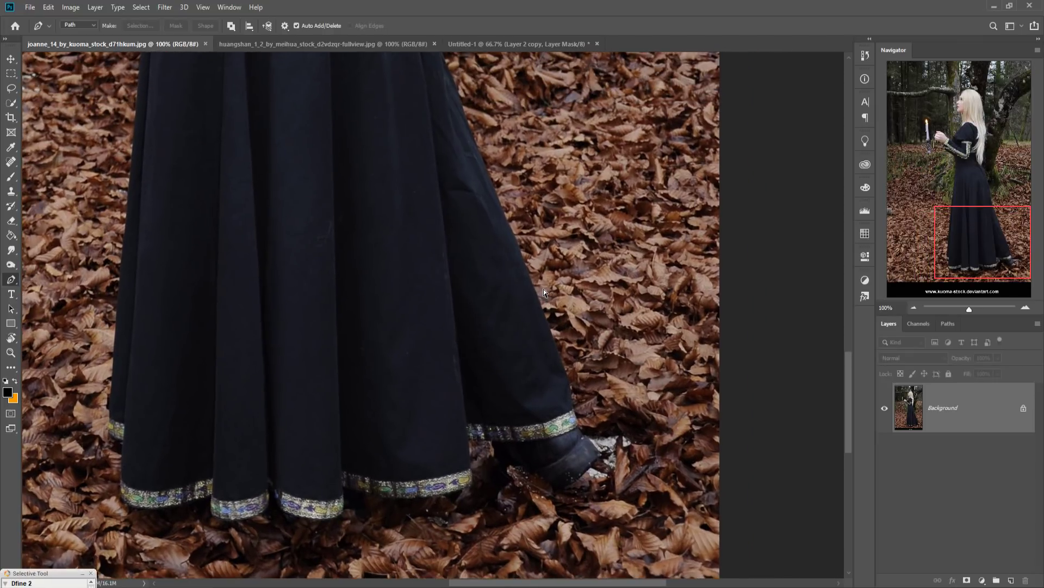
{"action": "key", "text": "ctrl+plus"}
{"action": "key", "text": "ctrl+plus"}
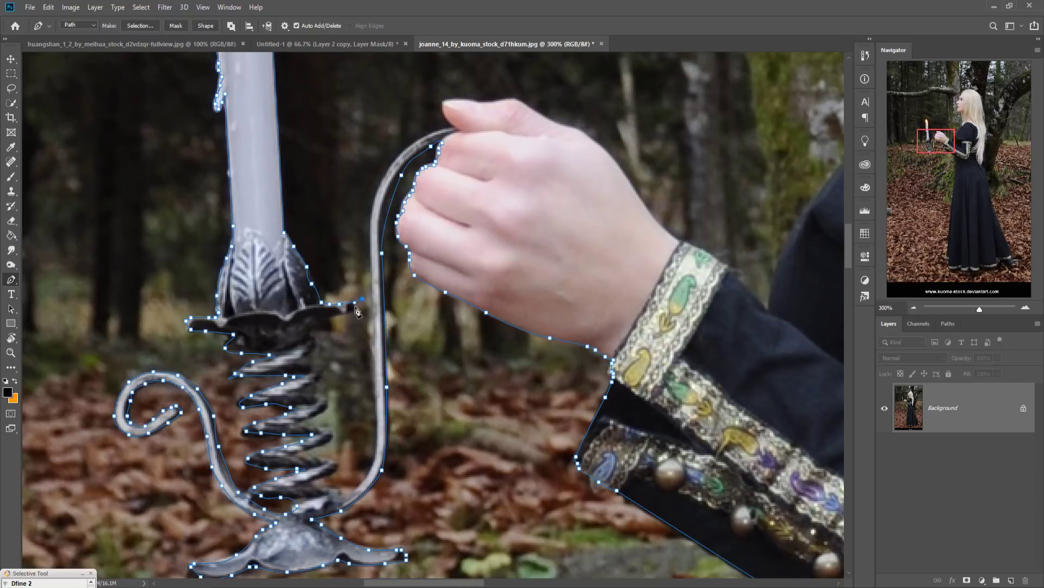
- Trace the woman and candlestick with pen anchors and choose Make Selection from the path
{"action": "left_click", "coordinate": [369, 267]}
{"action": "left_click", "coordinate": [374, 194]}
{"action": "left_click", "coordinate": [441, 167]}
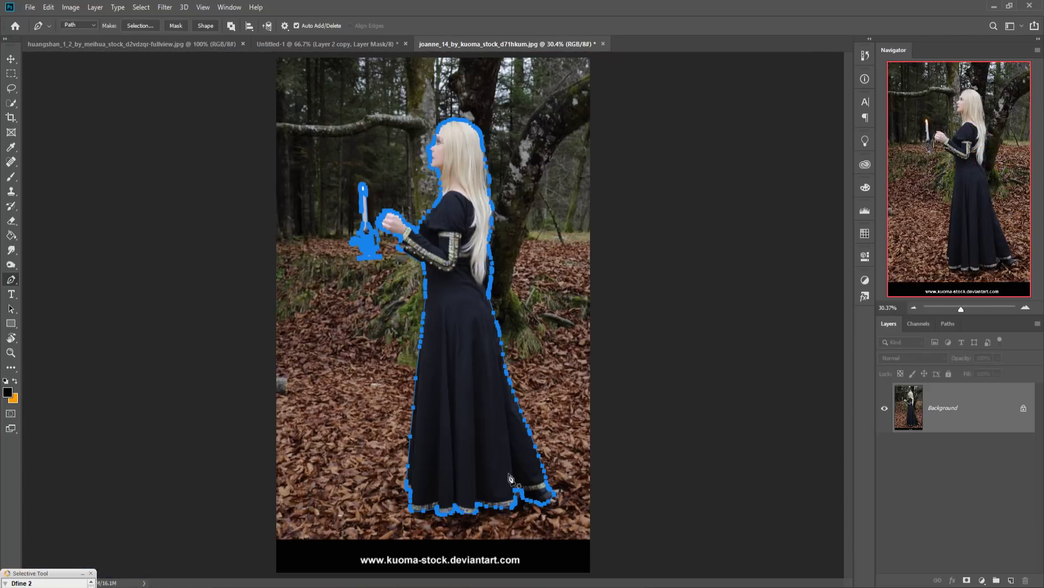
{"action": "right_click", "coordinate": [468, 334]}
{"action": "left_click", "coordinate": [500, 382]}
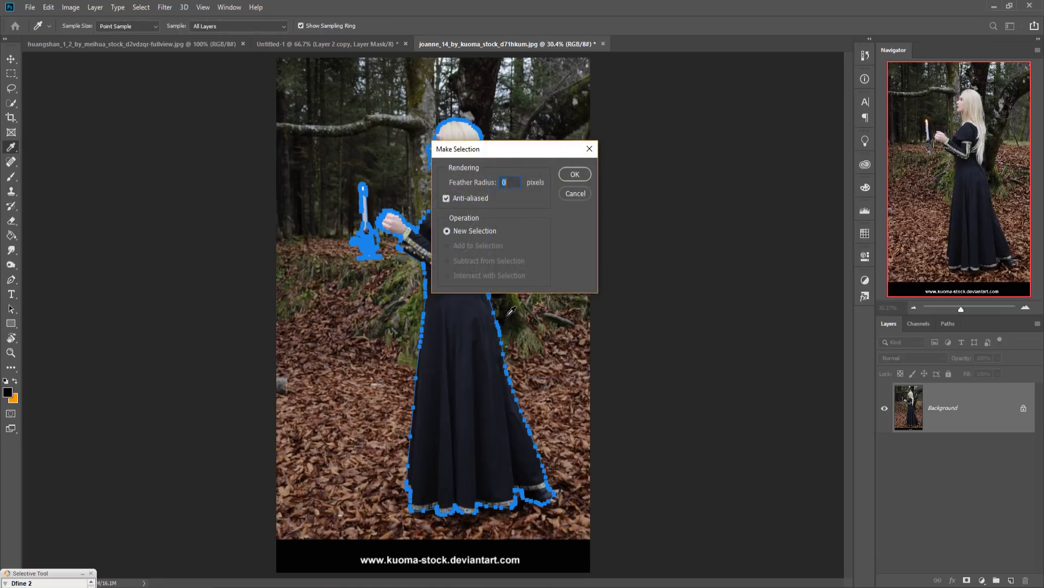
- Move the selected woman into Untitled-1 as Layer 3 and scale her down to 43.67%
{"action": "left_click", "coordinate": [566, 179]}
{"action": "key", "text": "v"}
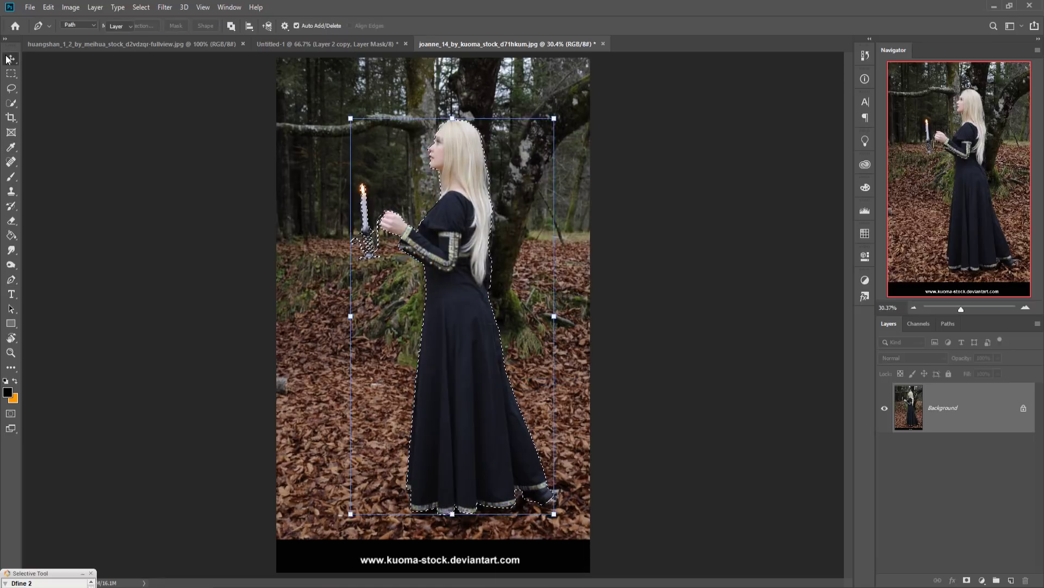
{"action": "mouse_move", "coordinate": [509, 44]}
{"action": "left_mouse_down"}
{"action": "mouse_move", "coordinate": [533, 96]}
{"action": "mouse_move", "coordinate": [661, 167]}
{"action": "left_mouse_up"}
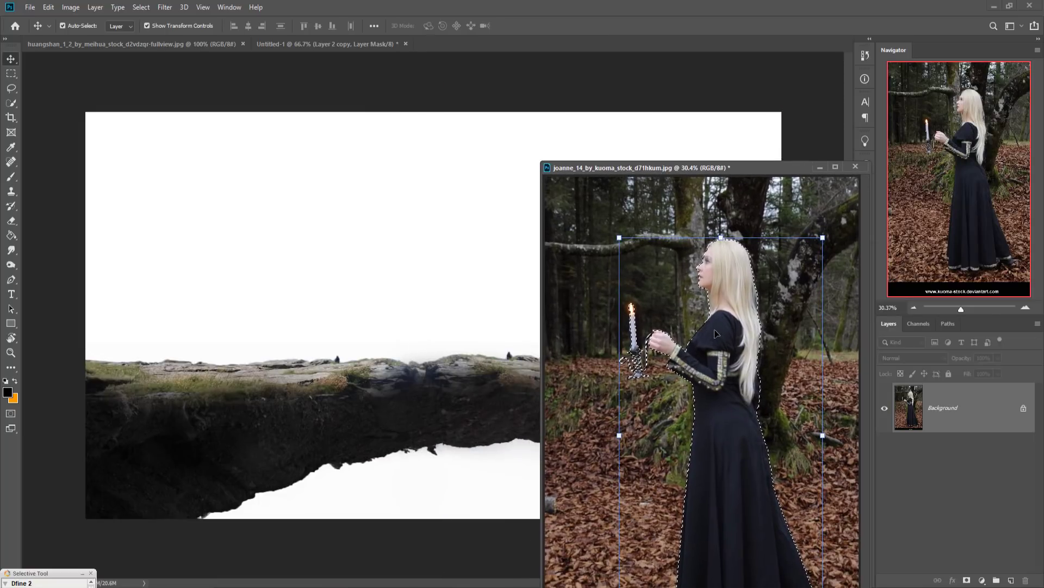
{"action": "left_click_drag", "start_coordinate": [713, 329], "coordinate": [491, 263]}
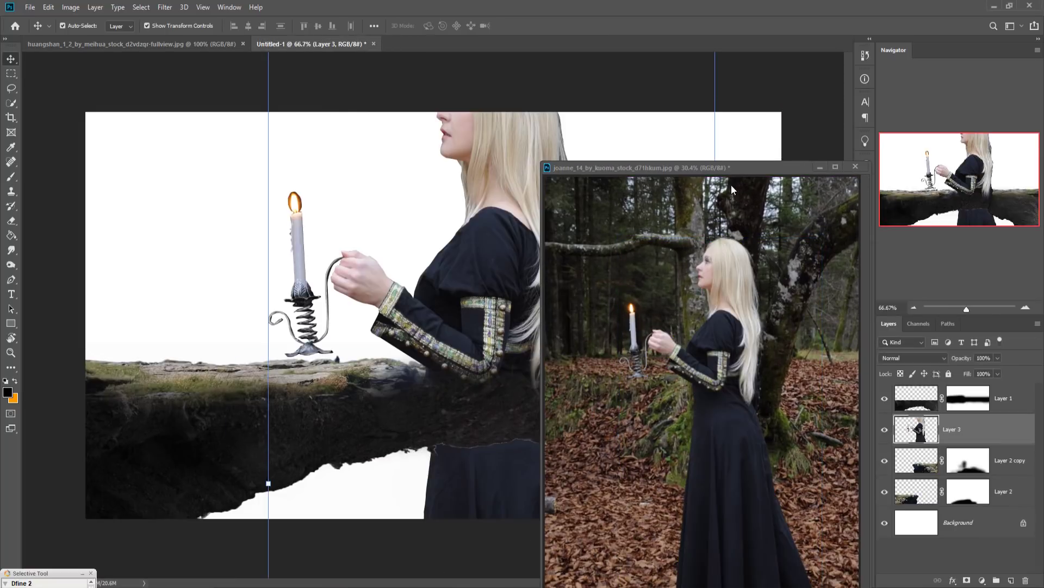
{"action": "left_click", "coordinate": [819, 168]}
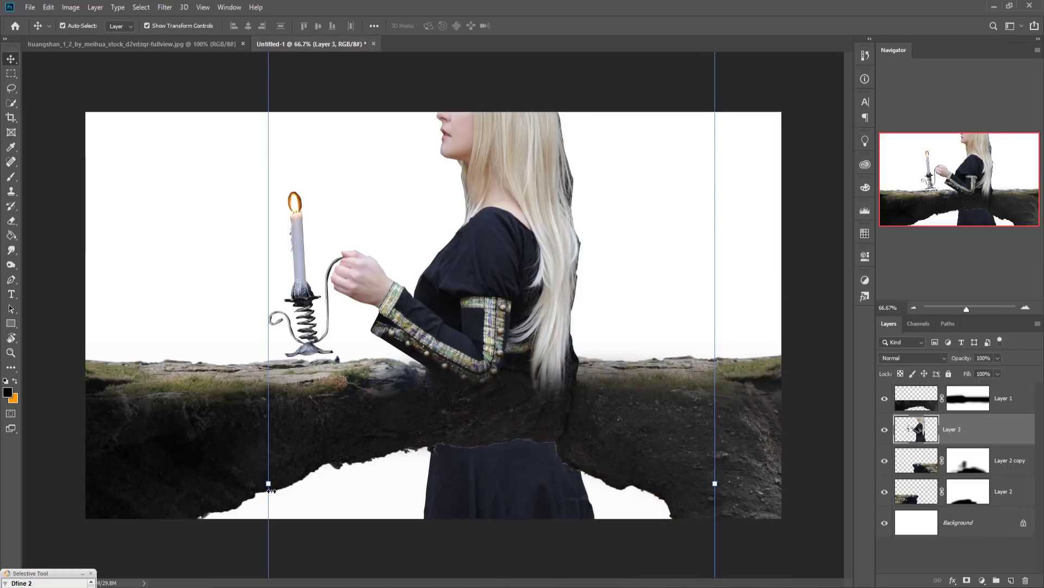
{"action": "left_click_drag", "start_coordinate": [270, 490], "coordinate": [576, 490]}
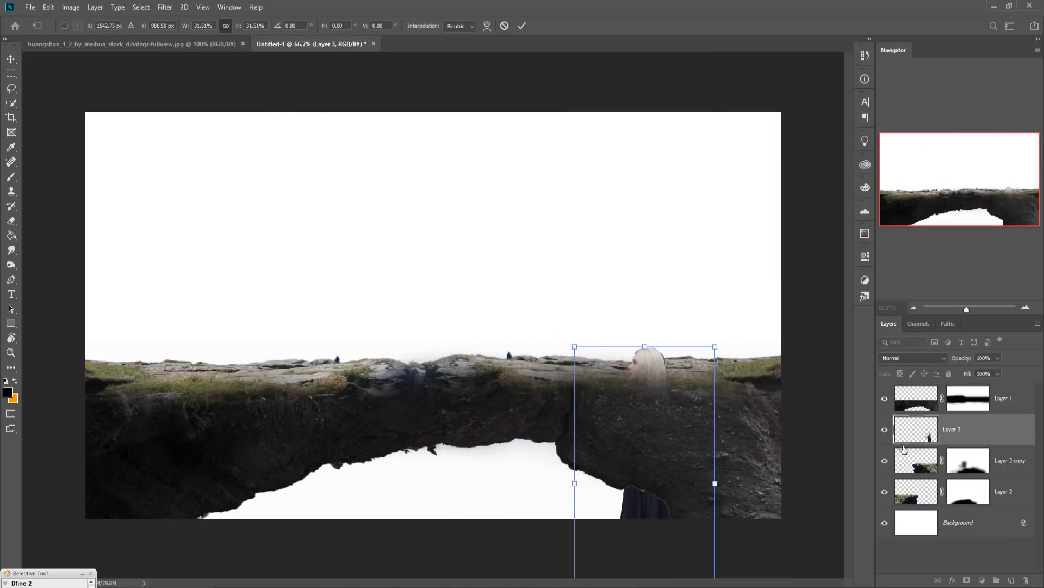
{"action": "left_click", "coordinate": [522, 26]}
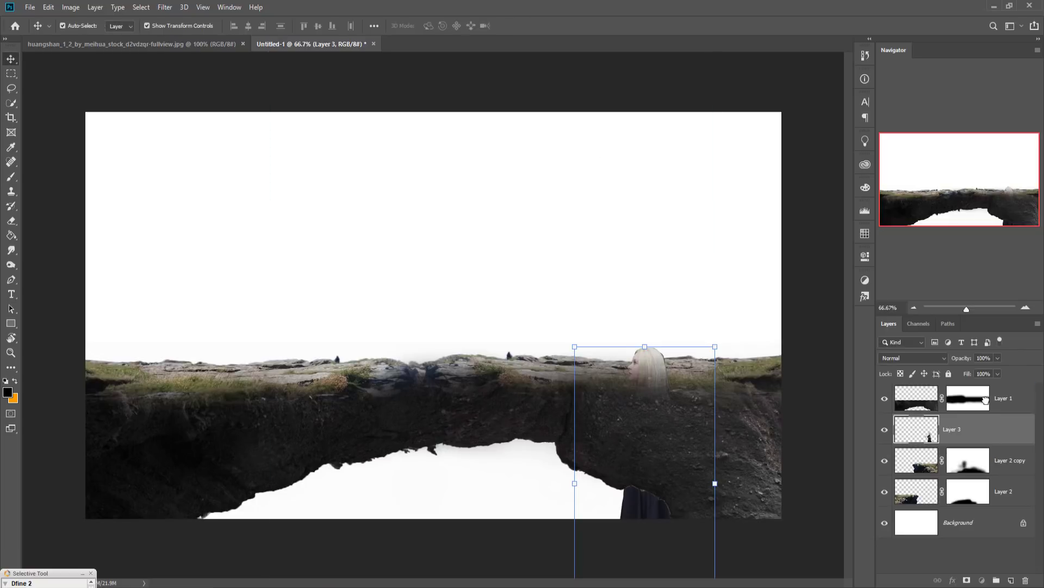
- Stack Layer 3 above Layer 1 and centre the woman standing on the rock bridge
{"action": "left_click_drag", "start_coordinate": [990, 433], "coordinate": [976, 394]}
{"action": "mouse_move", "coordinate": [674, 383]}
{"action": "left_mouse_down"}
{"action": "mouse_move", "coordinate": [491, 139]}
{"action": "mouse_move", "coordinate": [484, 272]}
{"action": "left_mouse_up"}
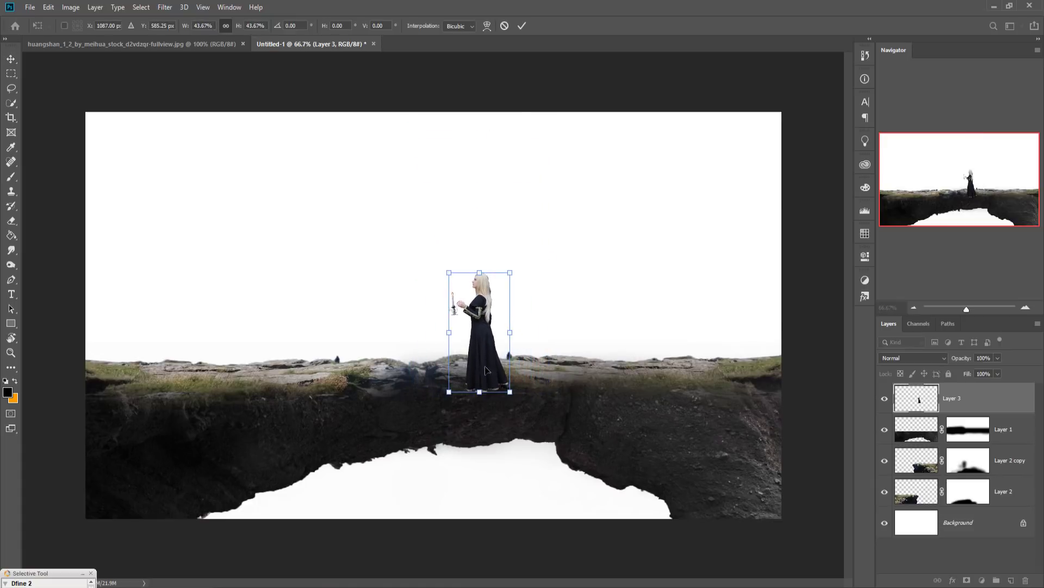
{"action": "left_click_drag", "start_coordinate": [486, 370], "coordinate": [490, 359]}
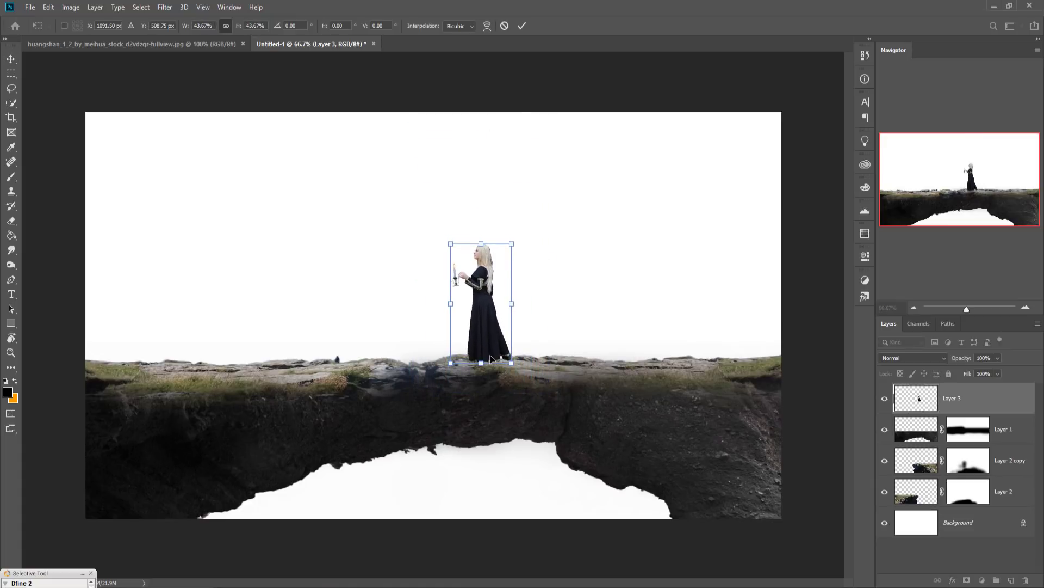
{"action": "left_click_drag", "start_coordinate": [480, 346], "coordinate": [433, 347]}
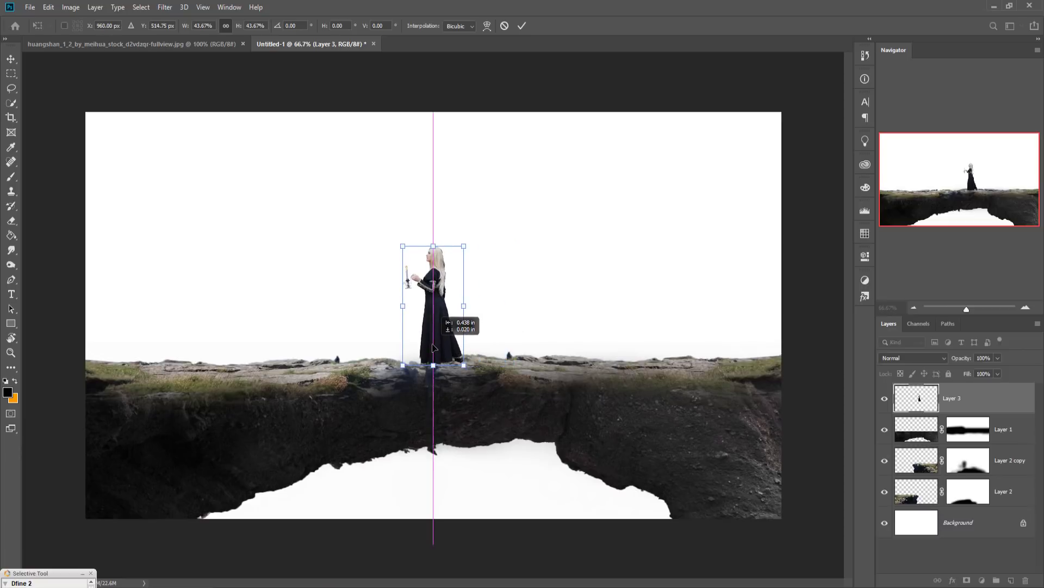
{"action": "left_click_drag", "start_coordinate": [436, 347], "coordinate": [442, 346]}
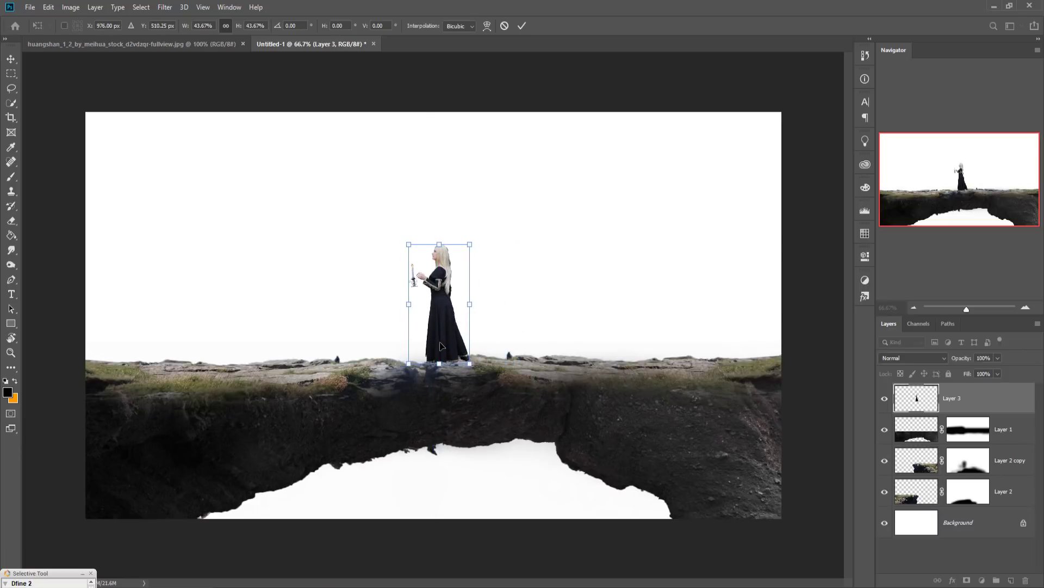
{"action": "left_click", "coordinate": [521, 26]}
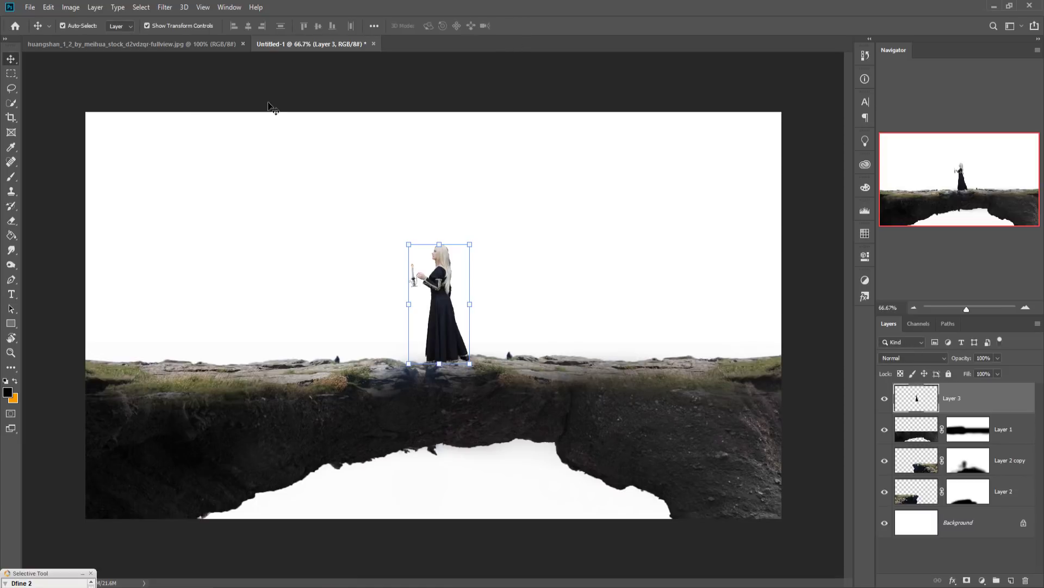
{"action": "left_click", "coordinate": [83, 43]}
- Bring the misty mountain photo in above Background, enlarged and shifted left to fill the sky
{"action": "mouse_move", "coordinate": [88, 44]}
{"action": "left_mouse_down"}
{"action": "mouse_move", "coordinate": [90, 99]}
{"action": "mouse_move", "coordinate": [617, 110]}
{"action": "left_mouse_up"}
{"action": "left_click_drag", "start_coordinate": [757, 269], "coordinate": [287, 221]}
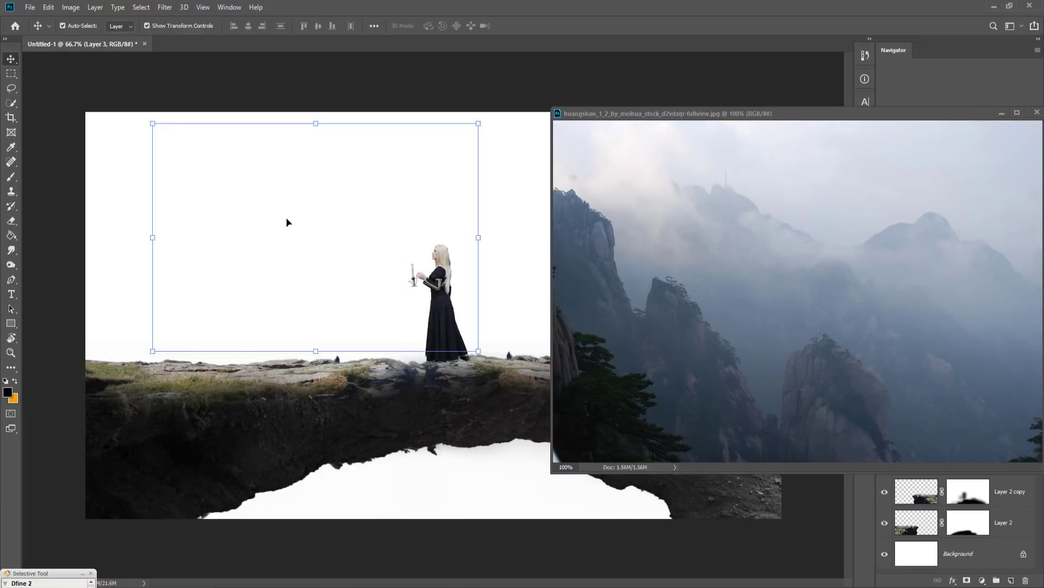
{"action": "left_click", "coordinate": [1001, 114]}
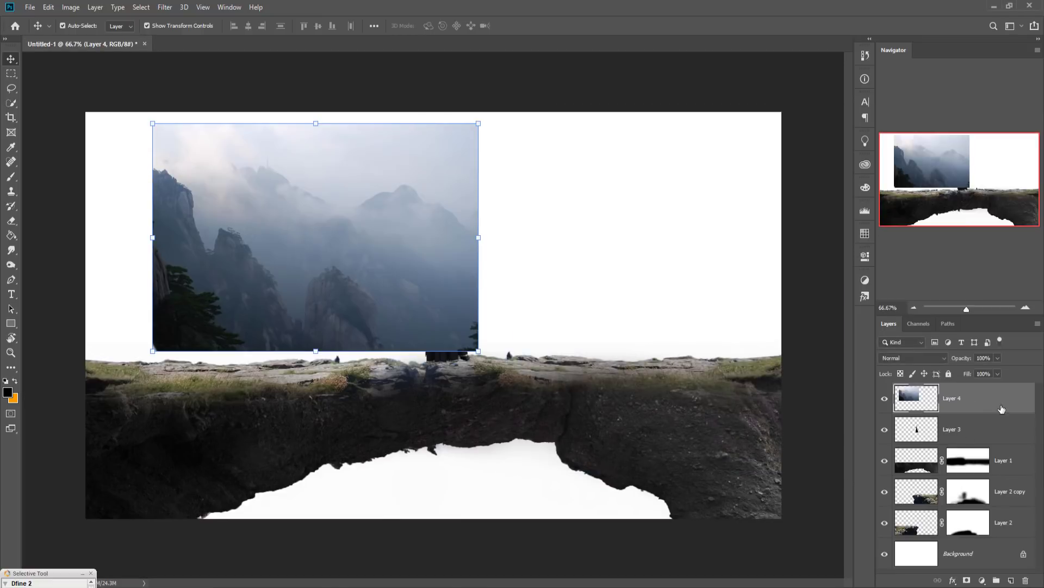
{"action": "left_click_drag", "start_coordinate": [1001, 409], "coordinate": [980, 536]}
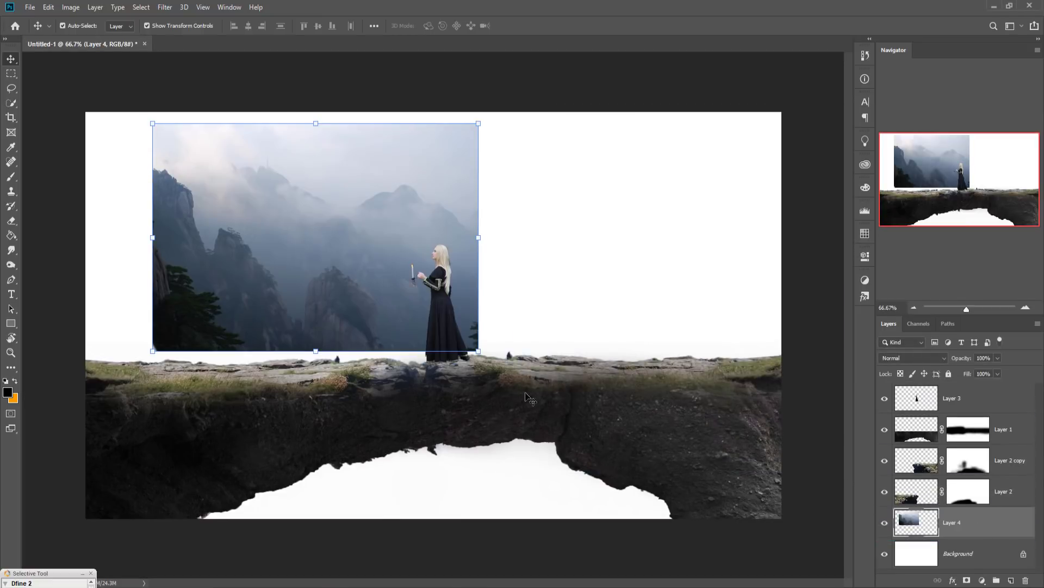
{"action": "left_click_drag", "start_coordinate": [481, 353], "coordinate": [624, 583]}
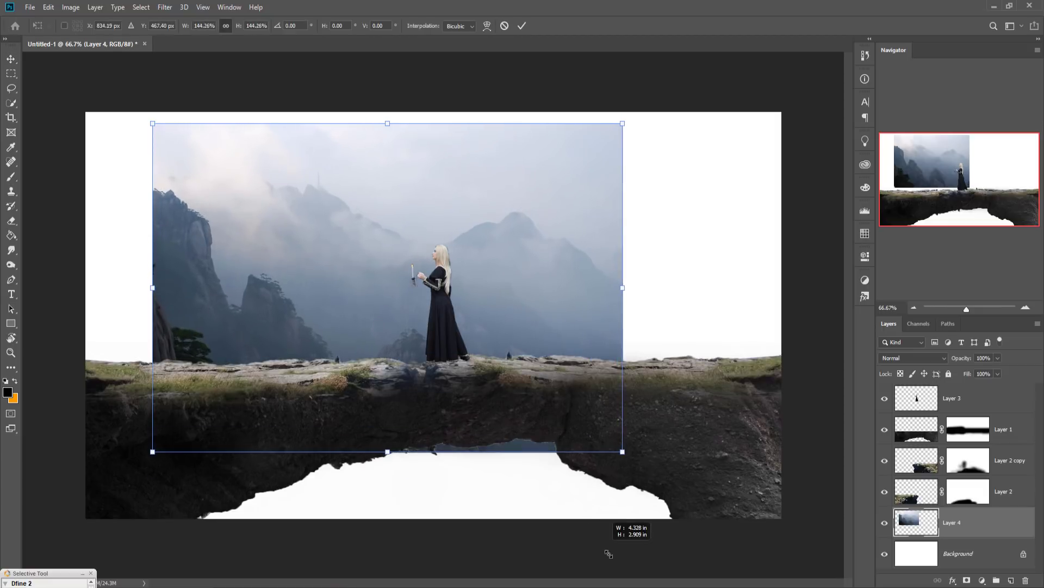
{"action": "left_click_drag", "start_coordinate": [342, 338], "coordinate": [278, 330]}
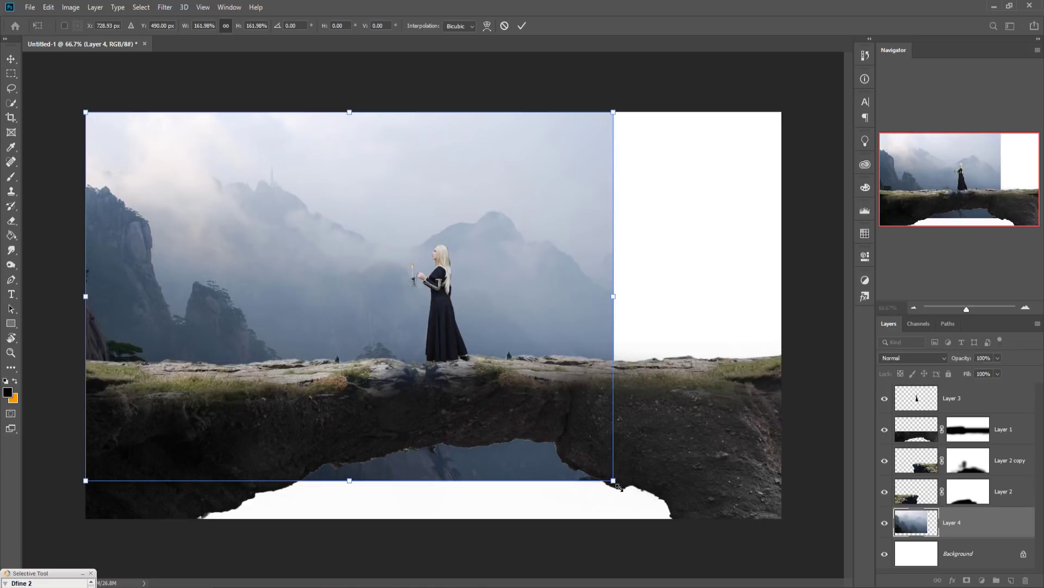
{"action": "left_click_drag", "start_coordinate": [619, 487], "coordinate": [670, 543]}
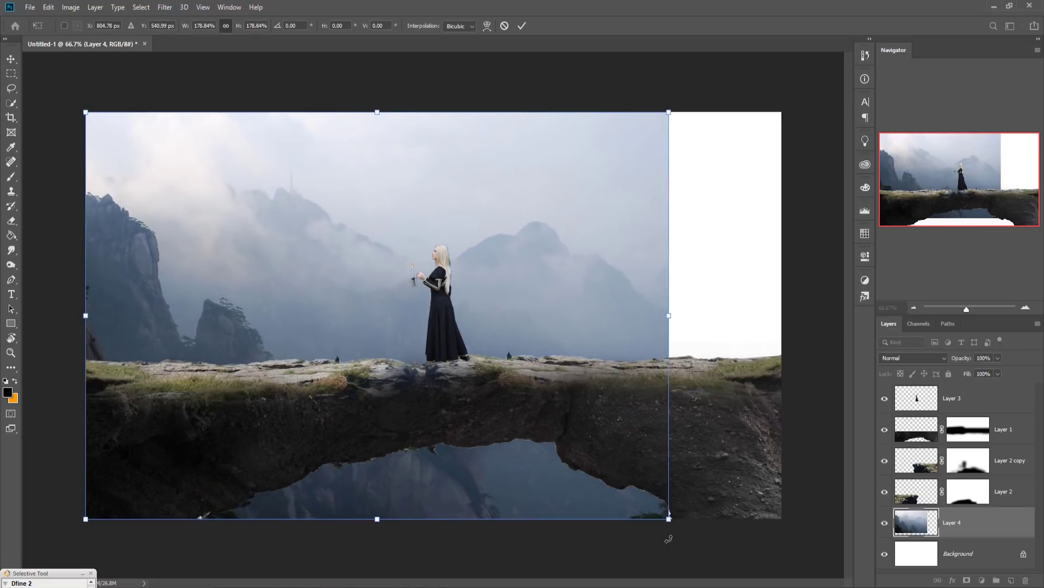
{"action": "left_click", "coordinate": [521, 26]}
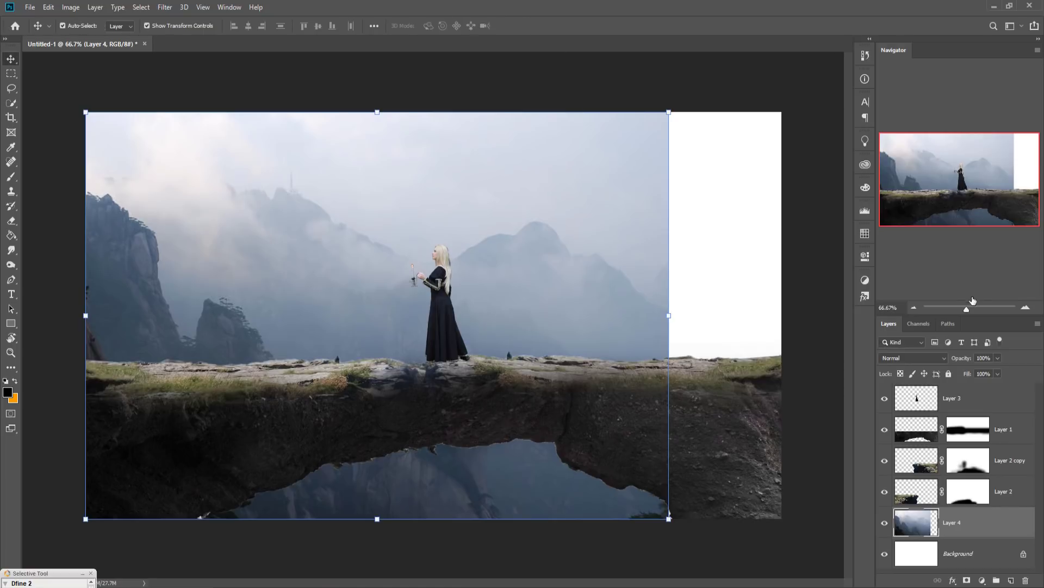
- Duplicate the mountain layer as Layer 4 copy
{"action": "right_click", "coordinate": [1006, 524]}
{"action": "left_click", "coordinate": [930, 101]}
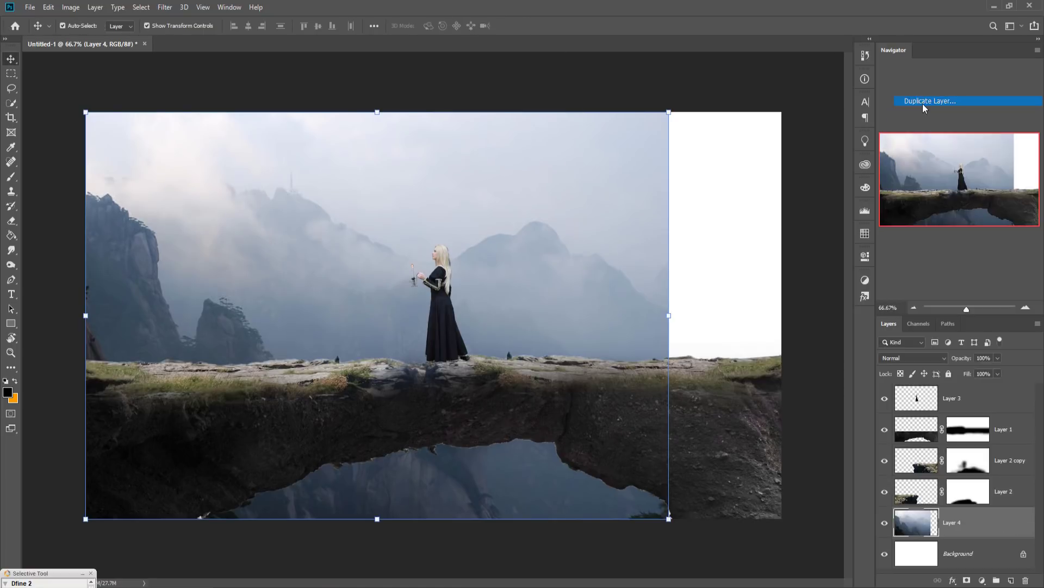
{"action": "left_click", "coordinate": [612, 168]}
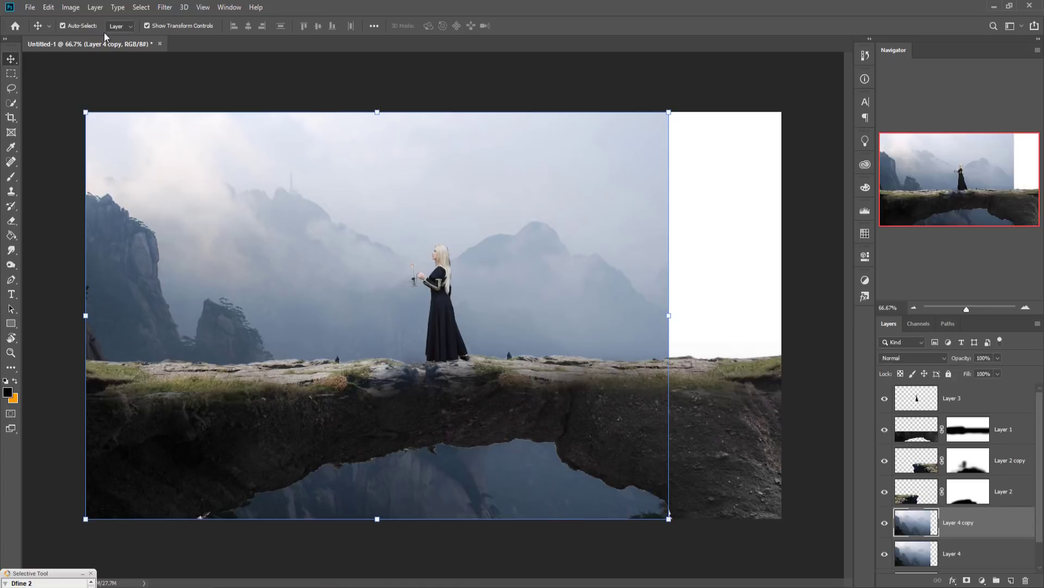
{"action": "left_click", "coordinate": [49, 7]}
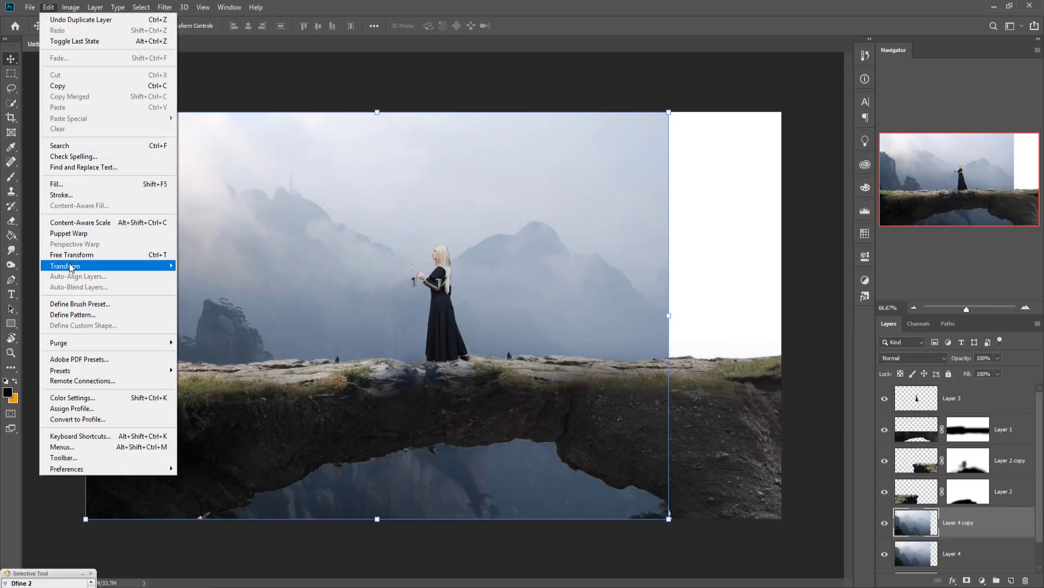
{"action": "mouse_move", "coordinate": [65, 266]}
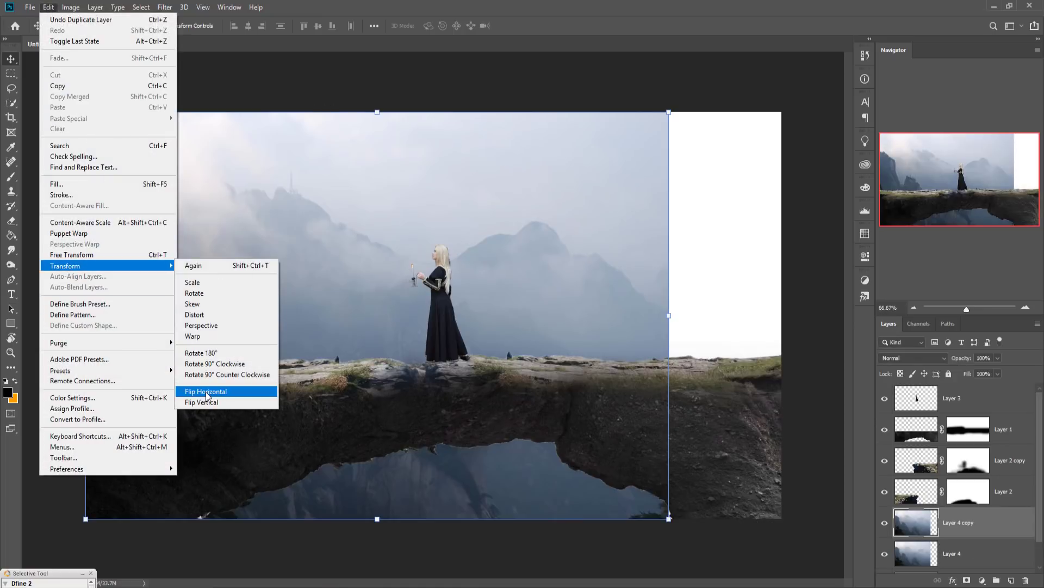
- Flip Layer 4 copy horizontally and slide it right over the white right-hand strip
{"action": "left_click", "coordinate": [205, 391]}
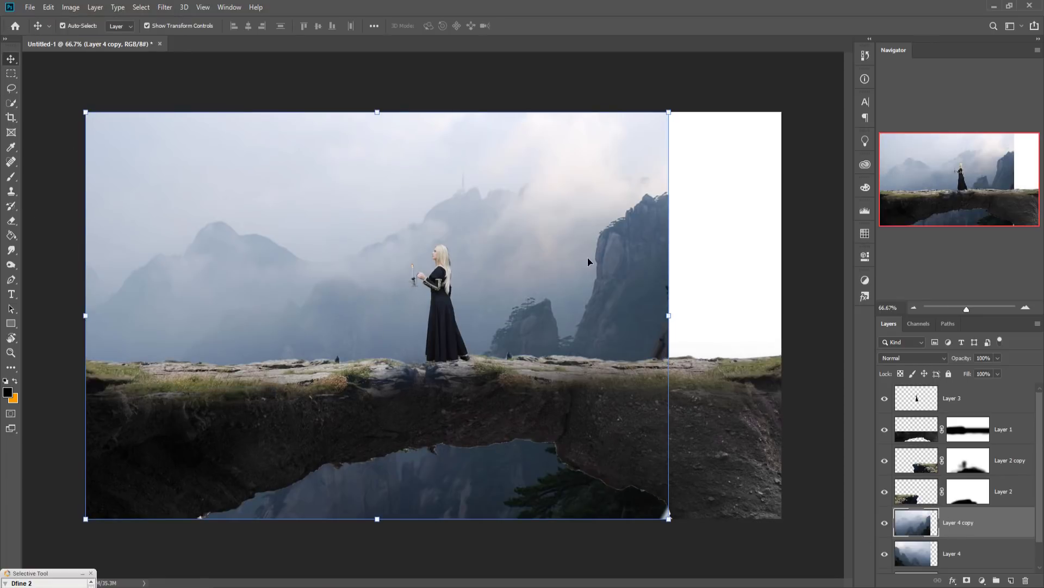
{"action": "key", "text": "ctrl+h"}
{"action": "mouse_move", "coordinate": [588, 262]}
{"action": "left_mouse_down"}
{"action": "mouse_move", "coordinate": [811, 262]}
{"action": "mouse_move", "coordinate": [771, 261]}
{"action": "left_mouse_up"}
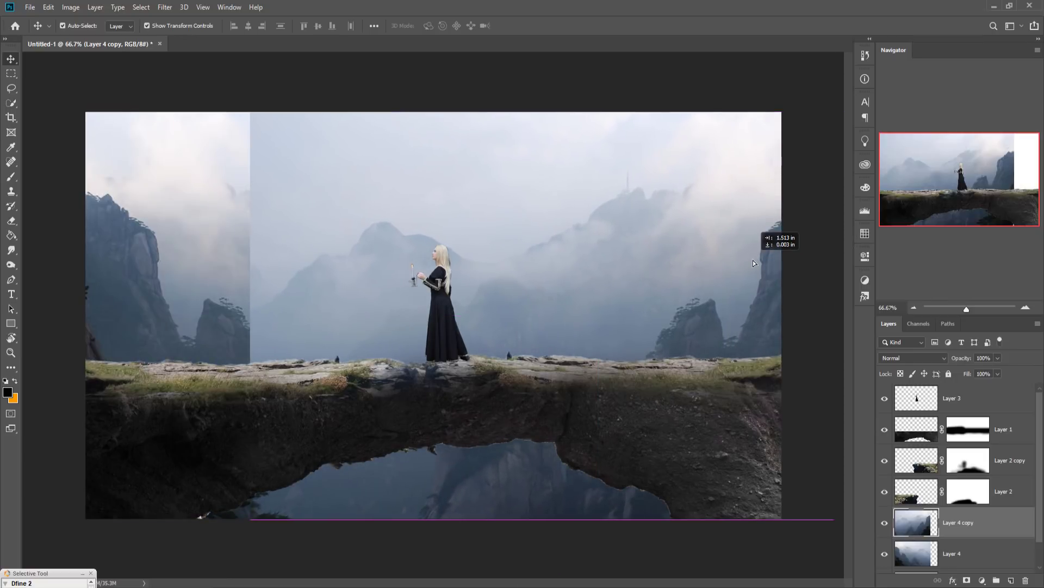
{"action": "left_click_drag", "start_coordinate": [771, 259], "coordinate": [757, 260]}
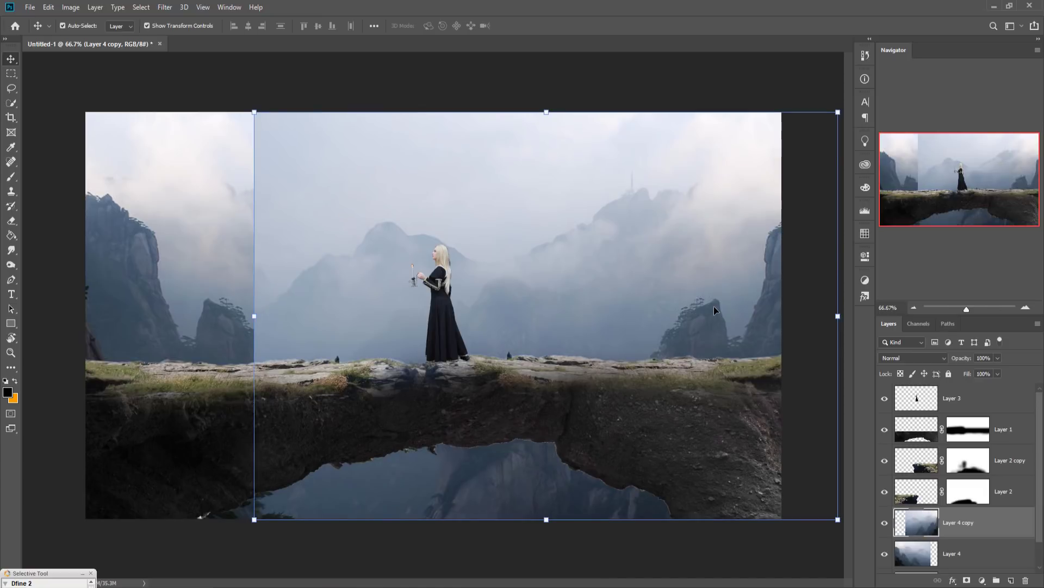
- Mask Layer 4 copy, painting out the vertical sky seam and lower-left reflection trees
{"action": "left_click", "coordinate": [967, 581]}
{"action": "left_click", "coordinate": [11, 177]}
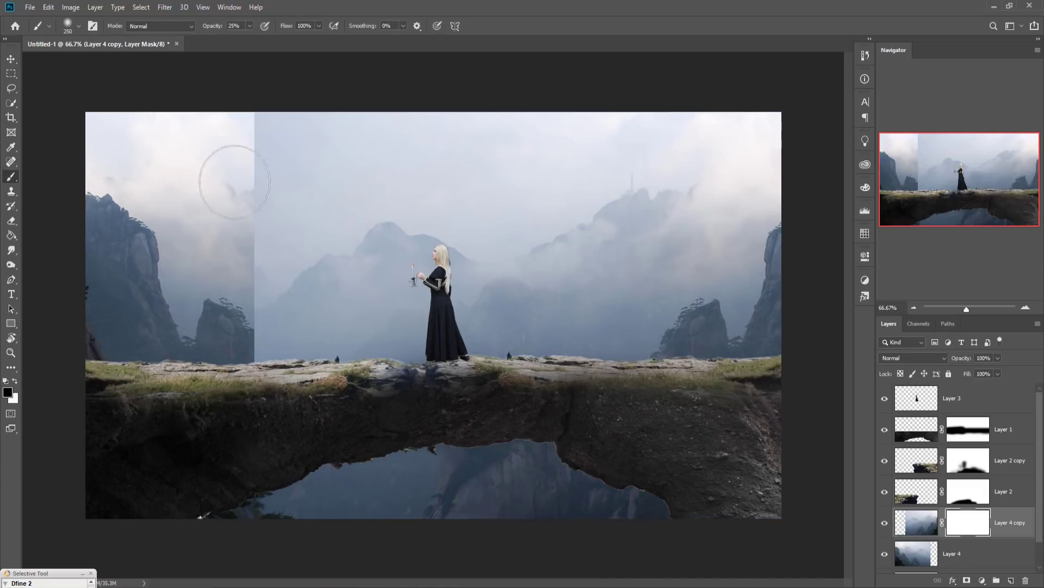
{"action": "left_click", "coordinate": [250, 26]}
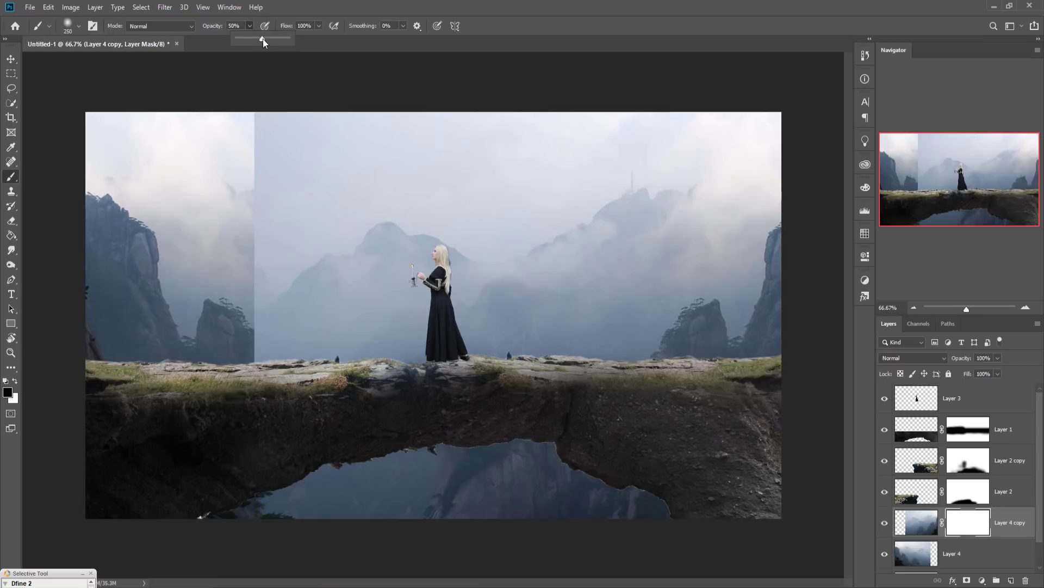
{"action": "left_click_drag", "start_coordinate": [280, 147], "coordinate": [286, 204]}
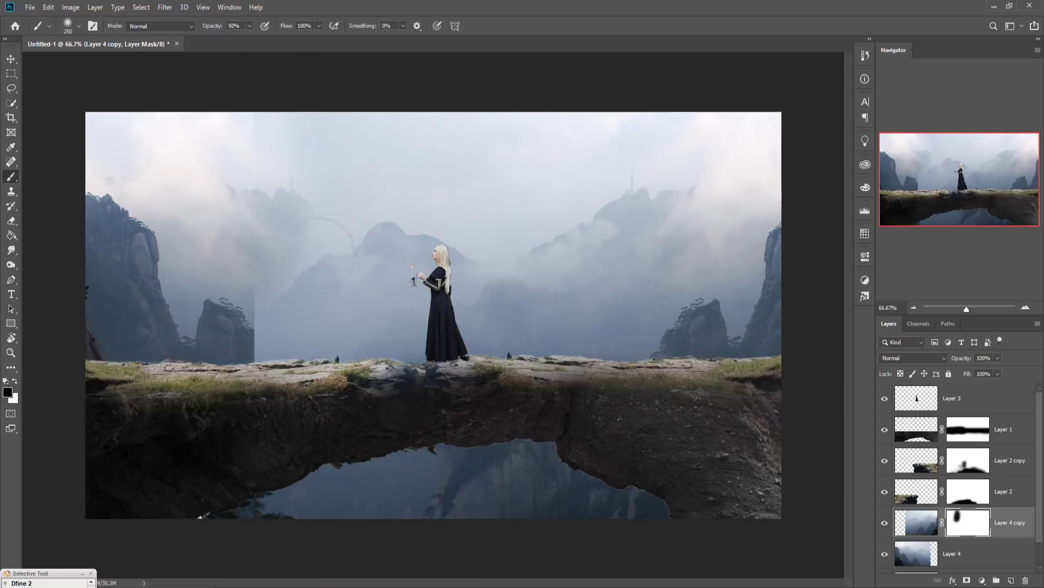
{"action": "left_click_drag", "start_coordinate": [319, 254], "coordinate": [315, 401]}
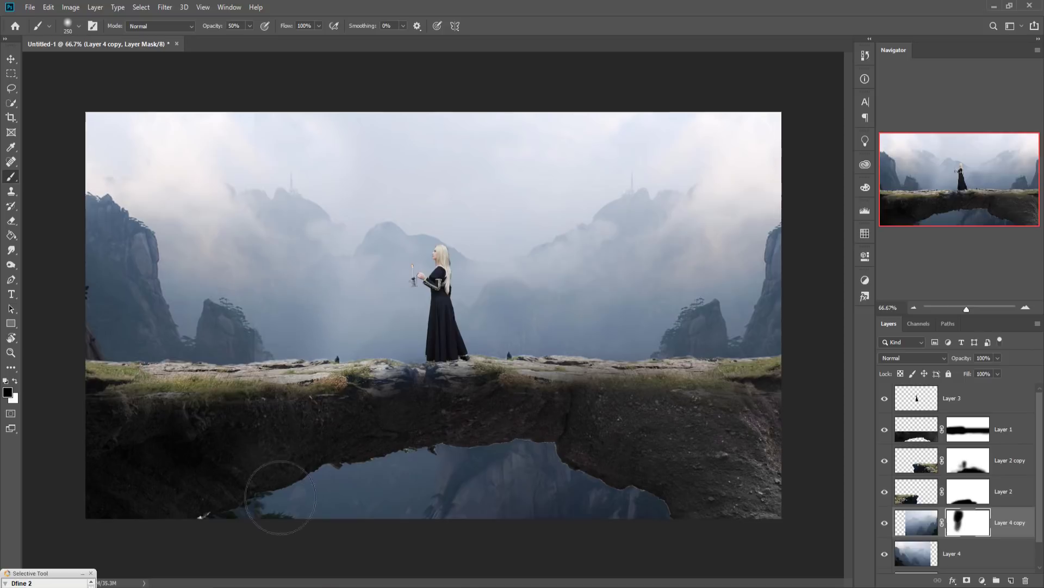
{"action": "left_click_drag", "start_coordinate": [279, 441], "coordinate": [335, 551]}
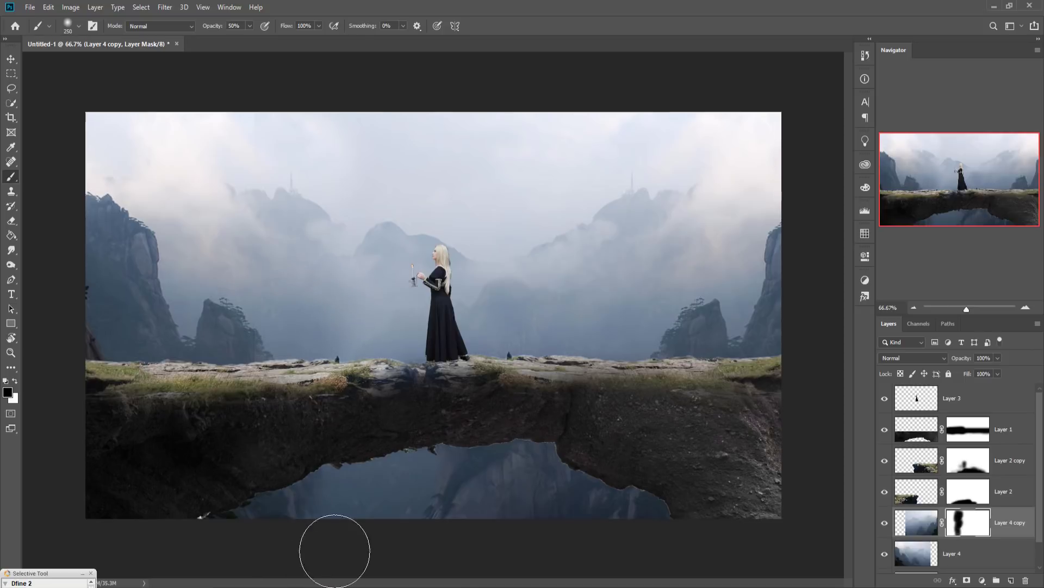
- With brush opacity at 15%, blend the water reflection under the arch on the mask
{"action": "left_click", "coordinate": [249, 26]}
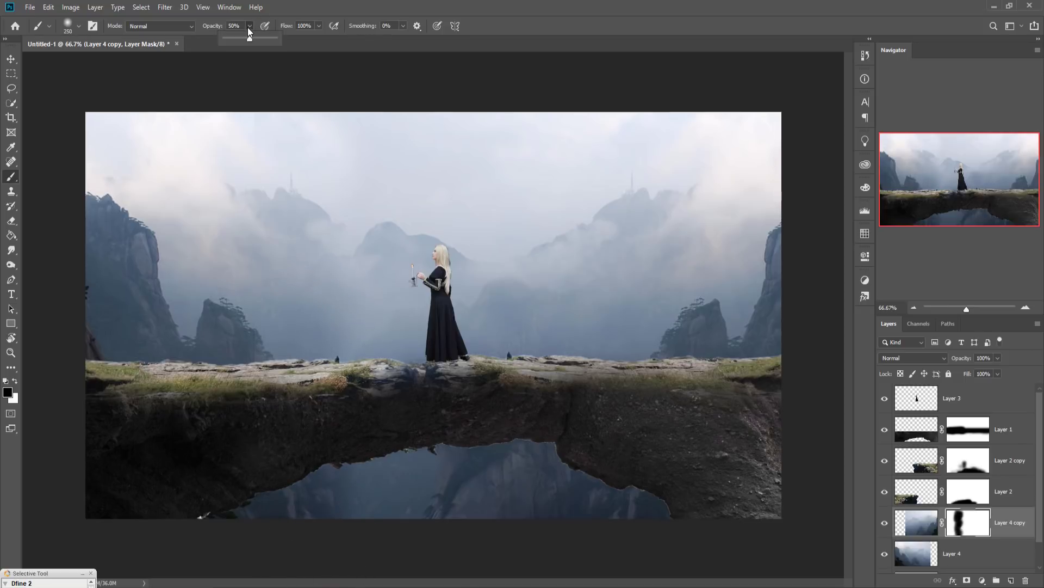
{"action": "left_click", "coordinate": [385, 349]}
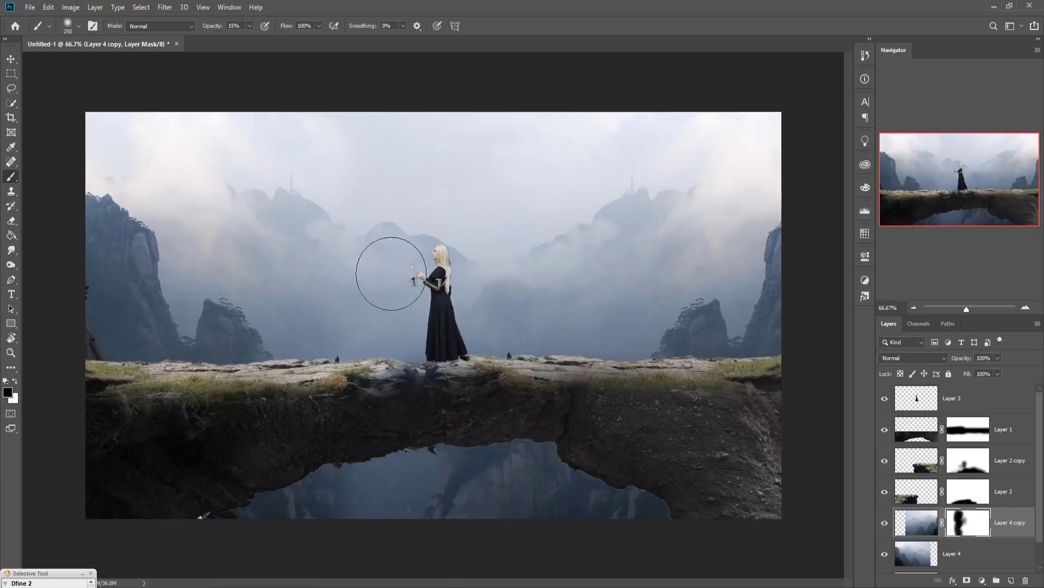
{"action": "mouse_move", "coordinate": [388, 510]}
{"action": "left_mouse_down"}
{"action": "mouse_move", "coordinate": [466, 473]}
{"action": "mouse_move", "coordinate": [513, 518]}
{"action": "mouse_move", "coordinate": [439, 504]}
{"action": "mouse_move", "coordinate": [457, 492]}
{"action": "mouse_move", "coordinate": [534, 522]}
{"action": "mouse_move", "coordinate": [420, 533]}
{"action": "left_mouse_up"}
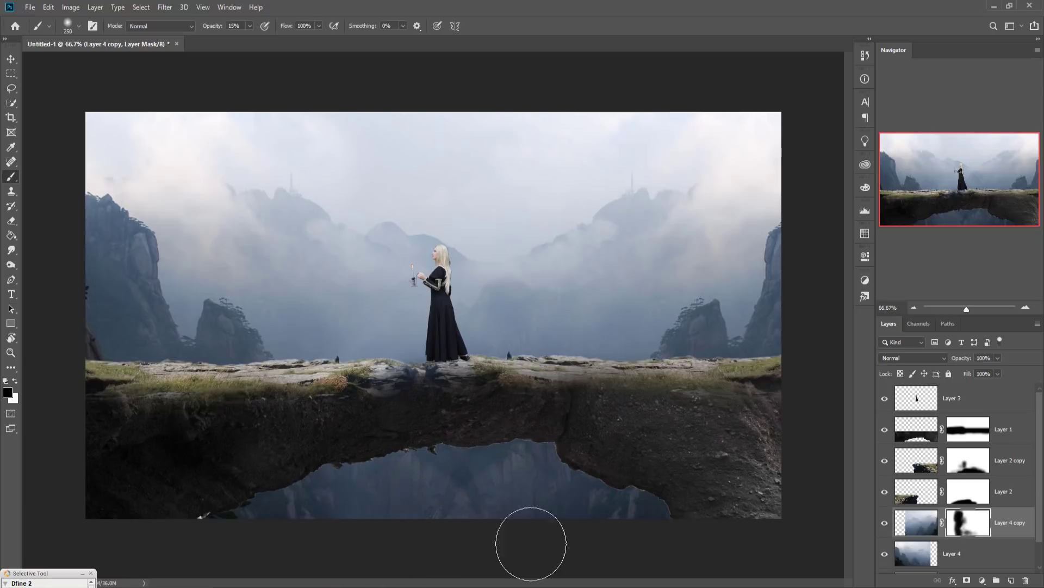
{"action": "left_click", "coordinate": [12, 61]}
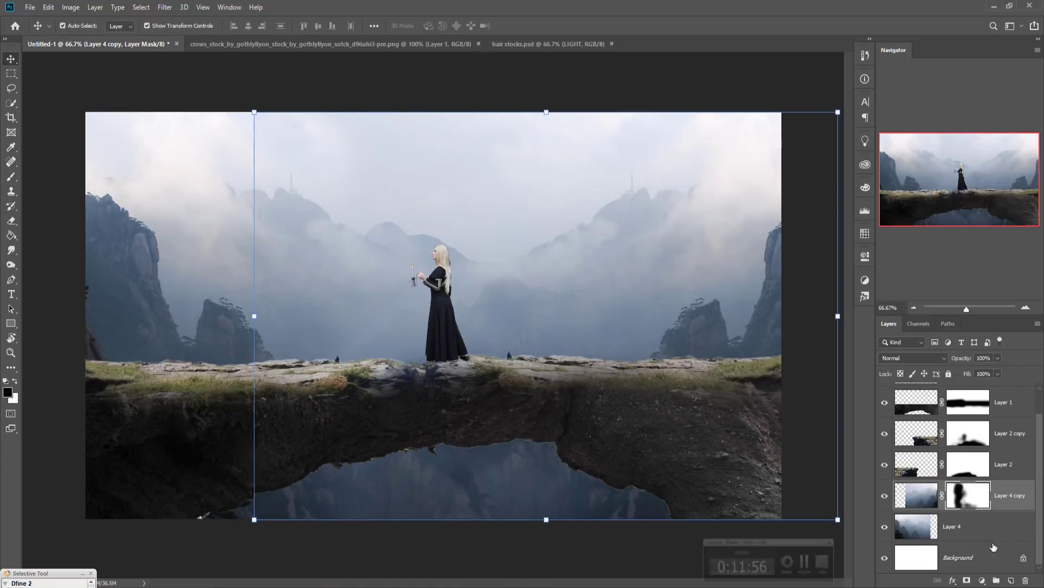
- Copy the LIGHT blonde hair layer from hair stocks.psd into the landscape composite
{"action": "left_click", "coordinate": [328, 44]}
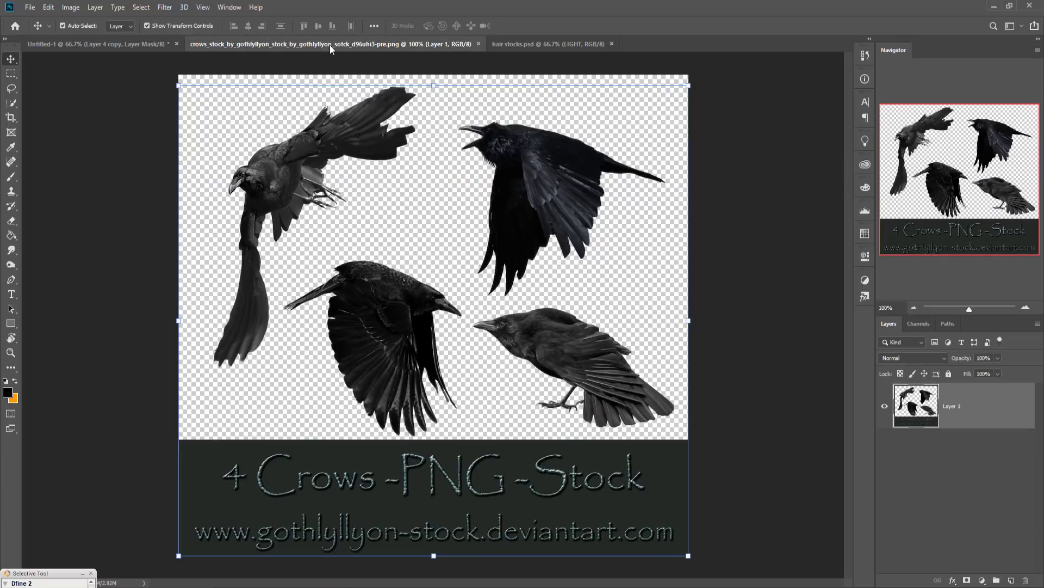
{"action": "left_click", "coordinate": [519, 47]}
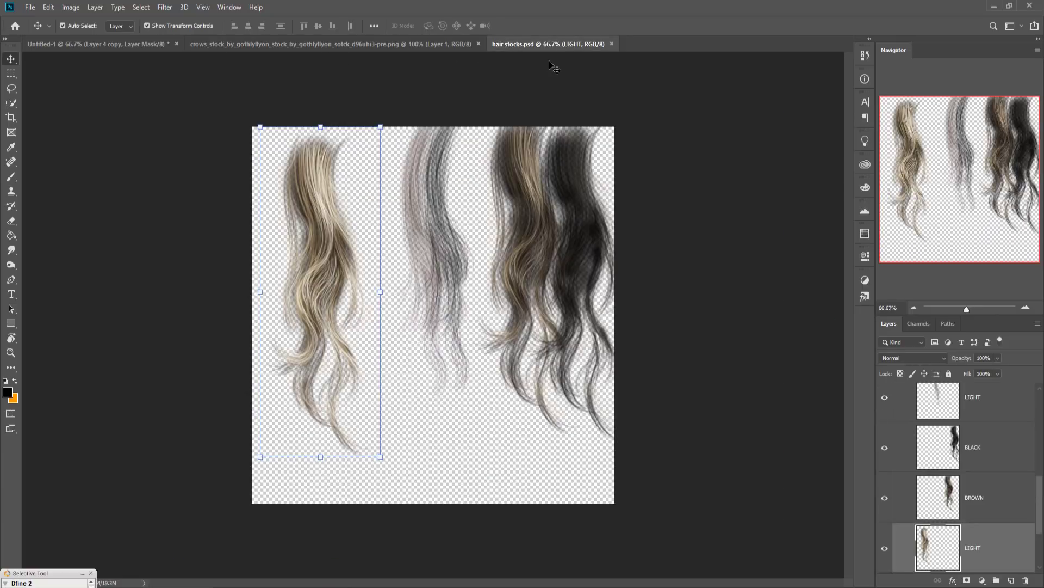
{"action": "left_click_drag", "start_coordinate": [543, 44], "coordinate": [540, 70]}
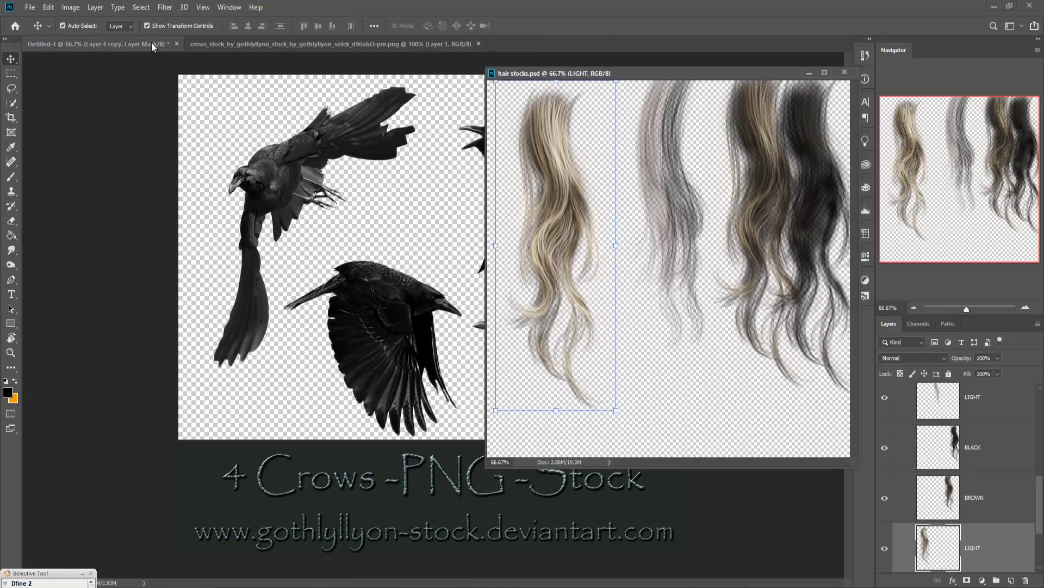
{"action": "left_click", "coordinate": [115, 44]}
{"action": "left_click_drag", "start_coordinate": [554, 143], "coordinate": [455, 251]}
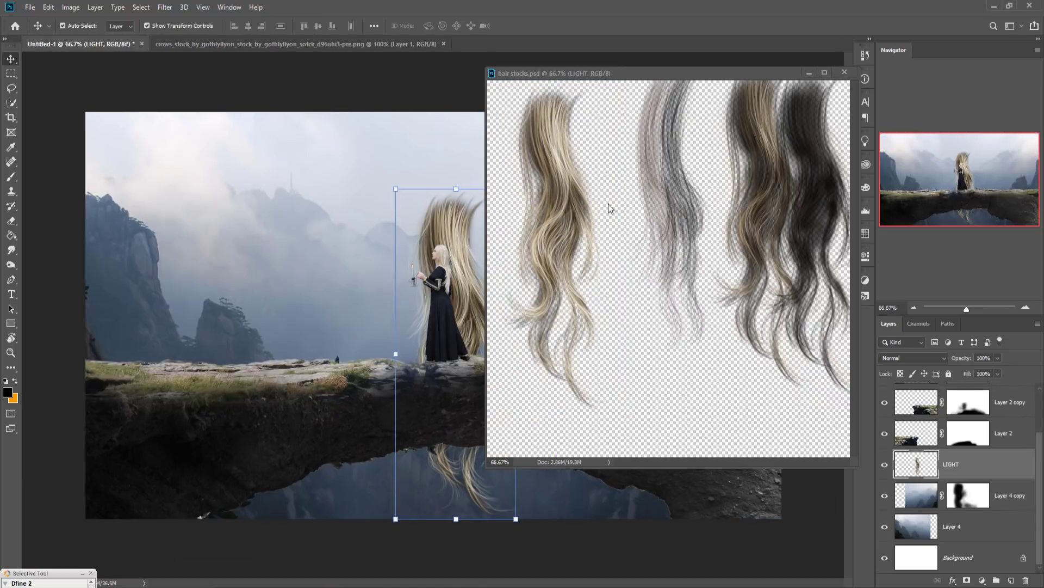
{"action": "left_click", "coordinate": [808, 73]}
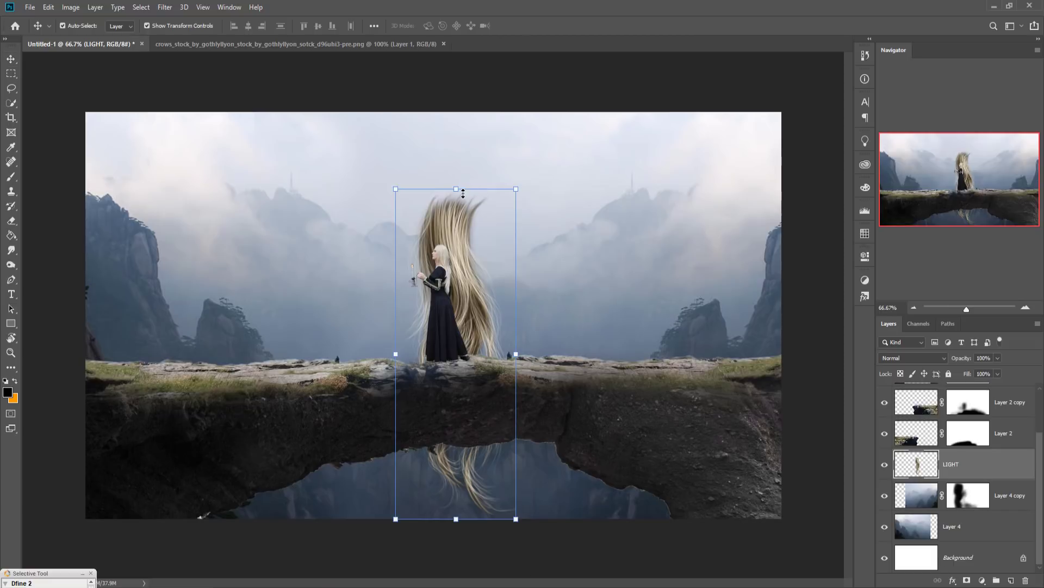
- Shrink the LIGHT hair, flip it horizontally and rotate it about −58° behind her head
{"action": "mouse_move", "coordinate": [463, 193]}
{"action": "left_mouse_down"}
{"action": "mouse_move", "coordinate": [460, 464]}
{"action": "mouse_move", "coordinate": [462, 272]}
{"action": "left_mouse_up"}
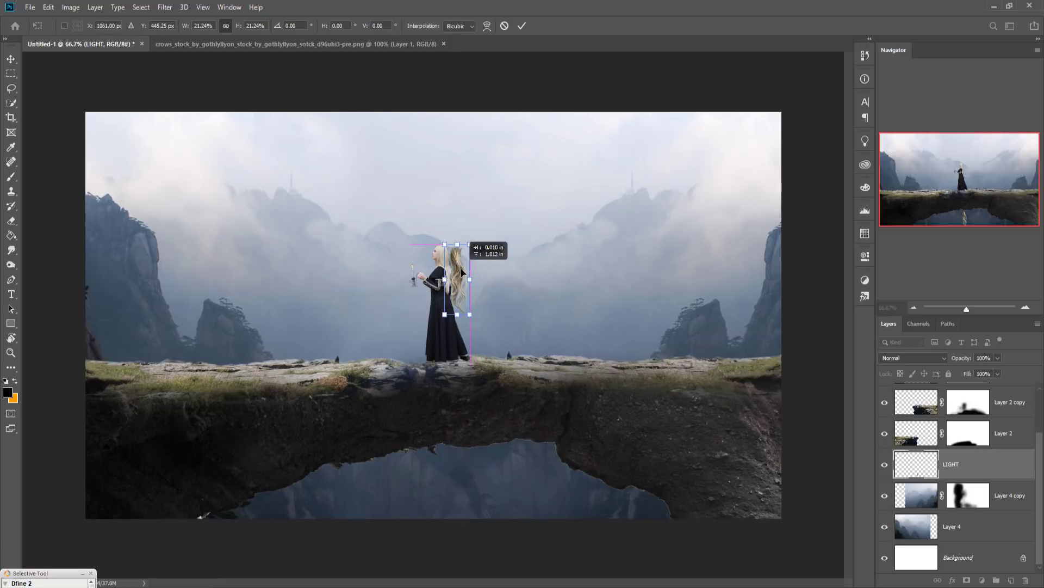
{"action": "left_click", "coordinate": [522, 26]}
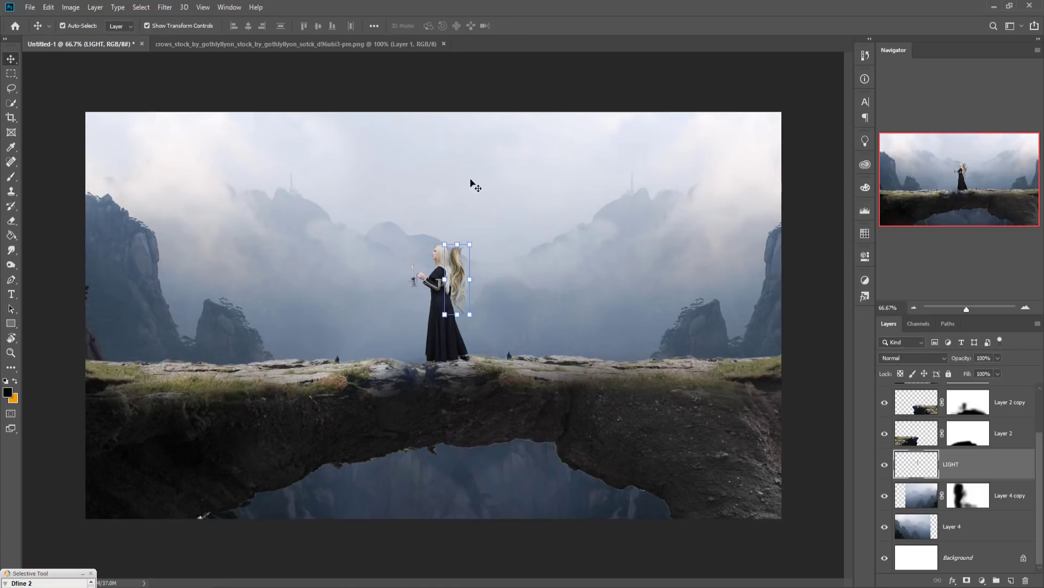
{"action": "left_click", "coordinate": [49, 7]}
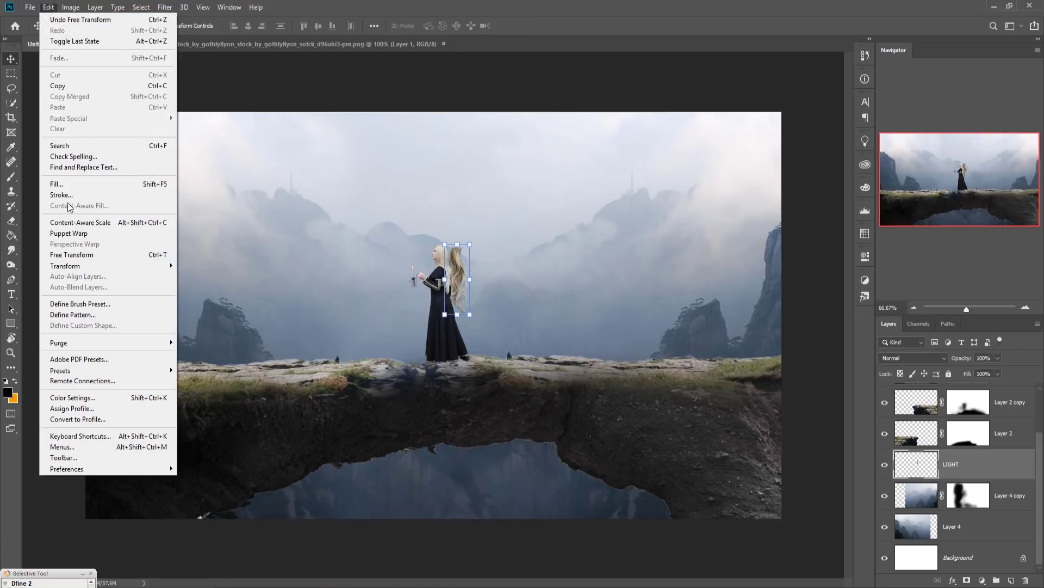
{"action": "left_click", "coordinate": [212, 393]}
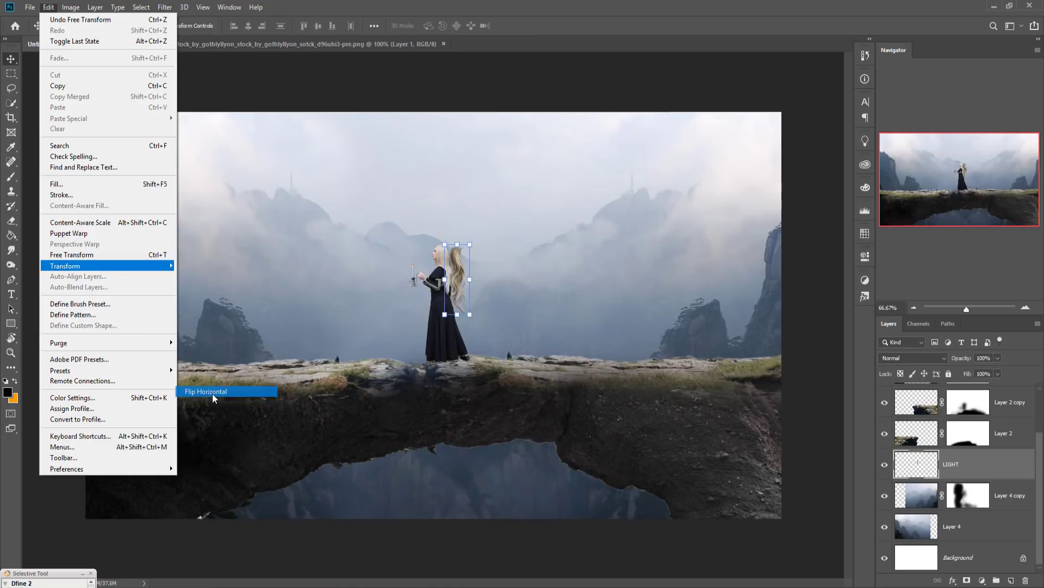
{"action": "left_click_drag", "start_coordinate": [485, 327], "coordinate": [480, 277]}
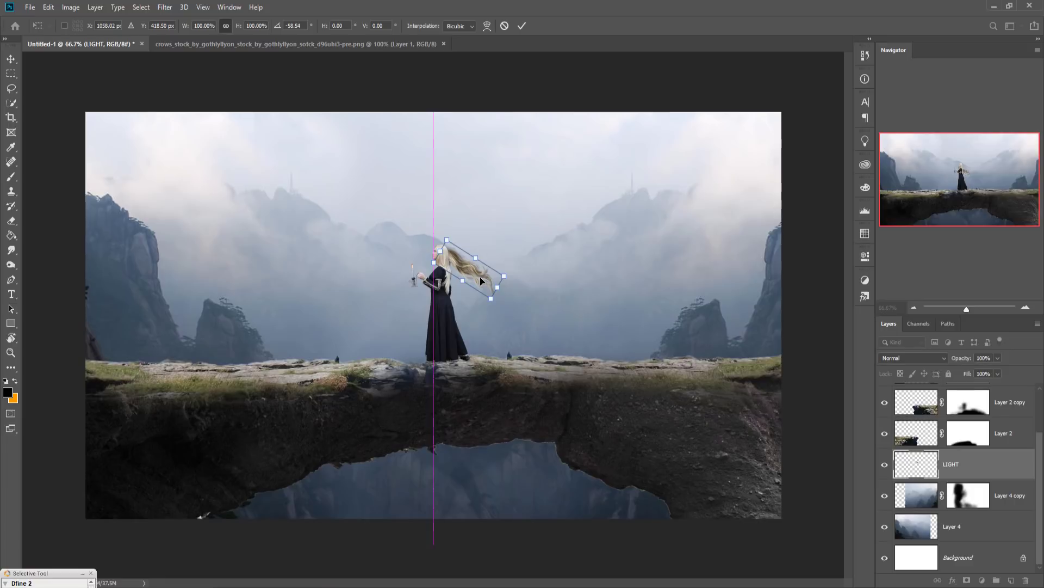
{"action": "left_click_drag", "start_coordinate": [480, 277], "coordinate": [470, 276]}
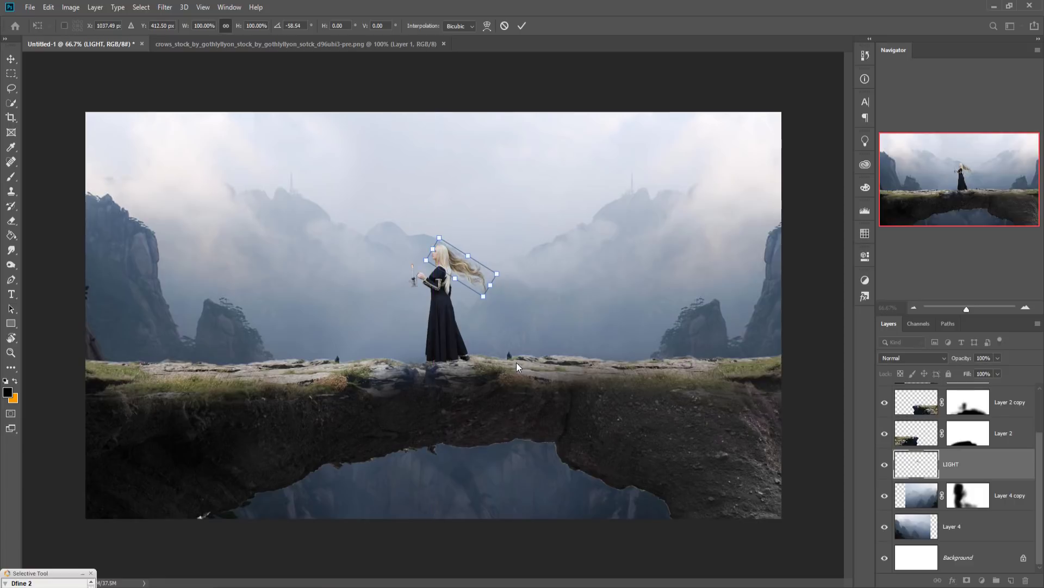
{"action": "left_click", "coordinate": [521, 26]}
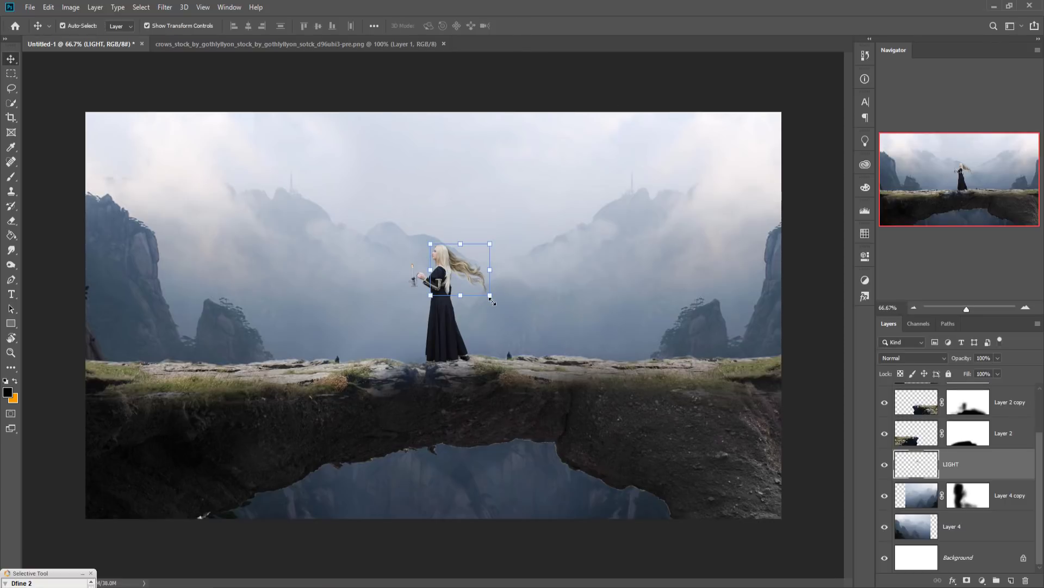
- Enlarge the hair to about 141% × 128% and nudge it into place
{"action": "left_click_drag", "start_coordinate": [490, 297], "coordinate": [515, 310]}
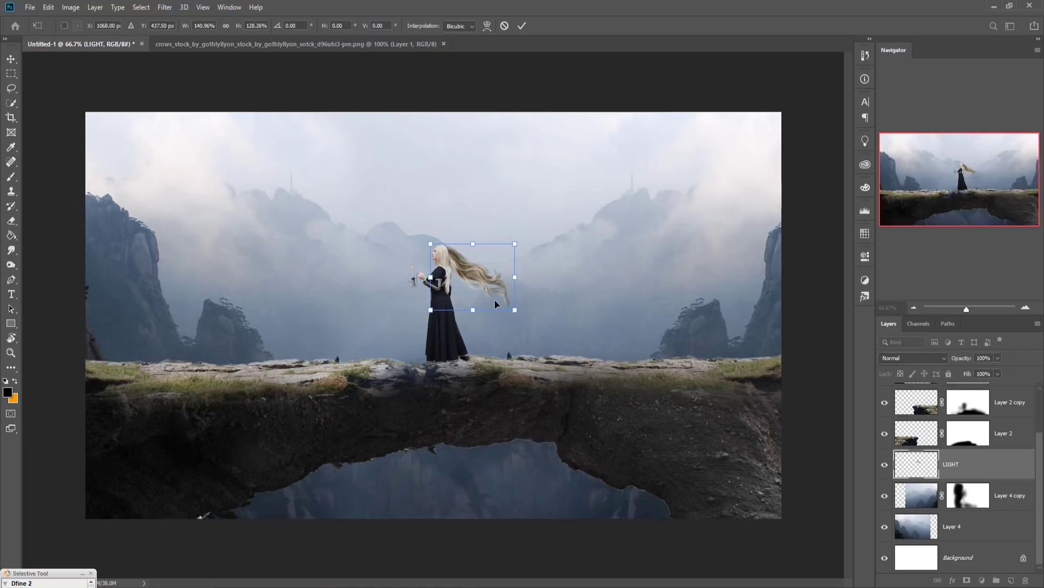
{"action": "key", "text": "Left"}
{"action": "key", "text": "Left"}
{"action": "key", "text": "Up"}
{"action": "key", "text": "Up"}
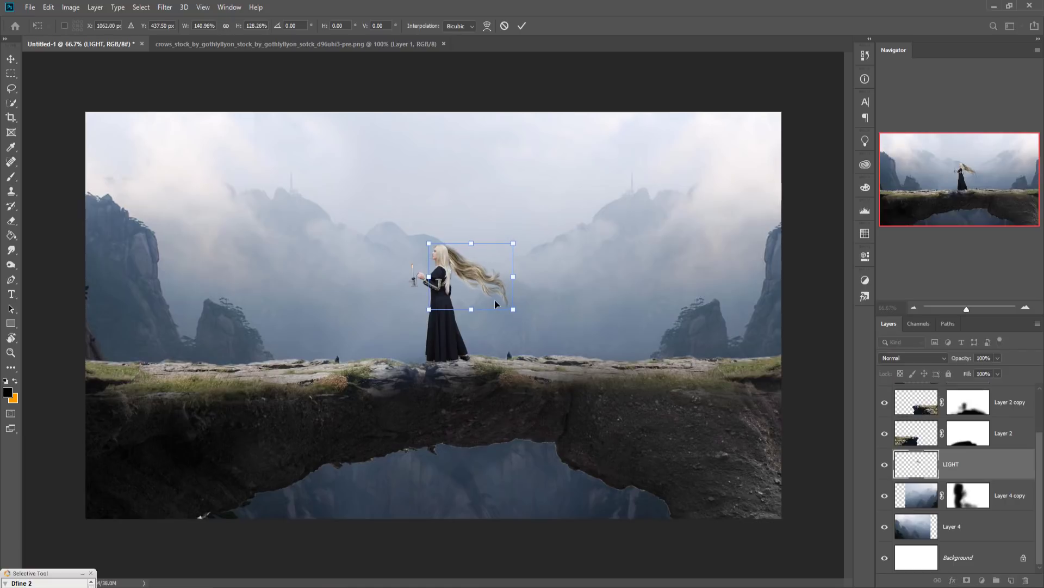
{"action": "key", "text": "Left"}
{"action": "key", "text": "Left"}
{"action": "key", "text": "Left"}
{"action": "key", "text": "Down"}
{"action": "key", "text": "Down"}
{"action": "key", "text": "Return"}
- Duplicate LIGHT as LIGHT copy and move both hair layers above Layer 1
{"action": "right_click", "coordinate": [995, 466]}
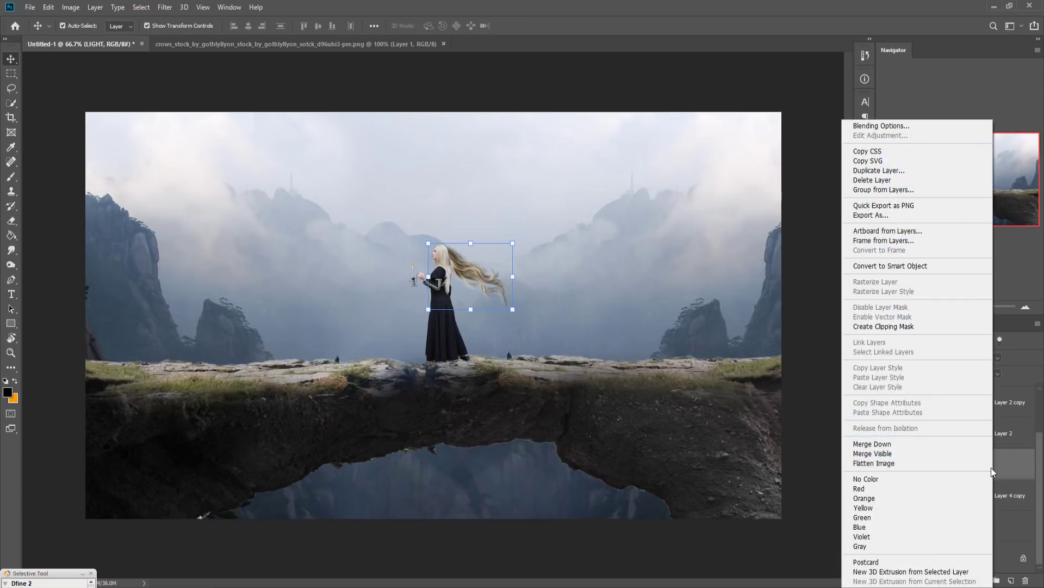
{"action": "left_click", "coordinate": [895, 170]}
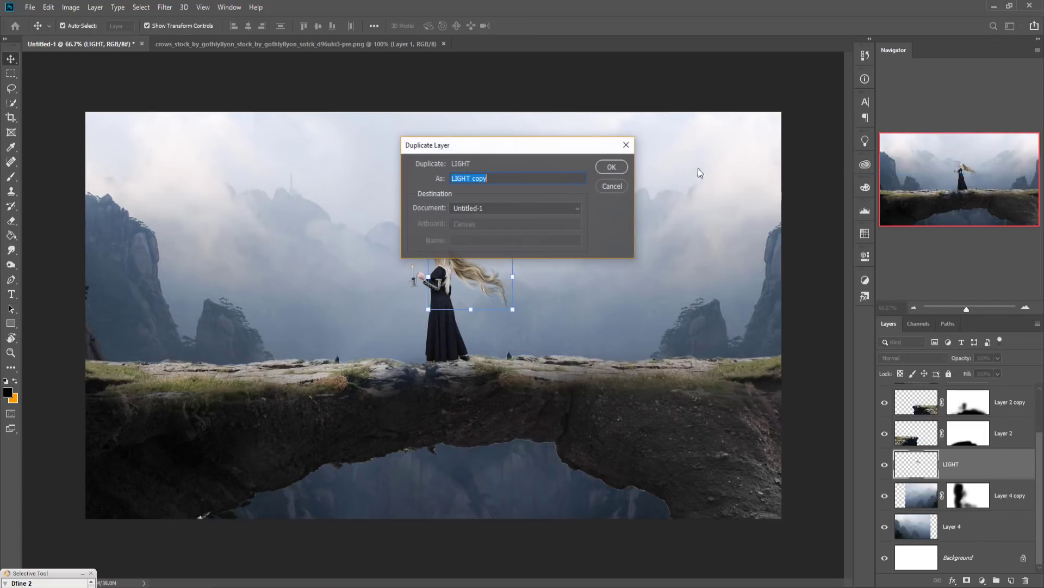
{"action": "left_click", "coordinate": [611, 167]}
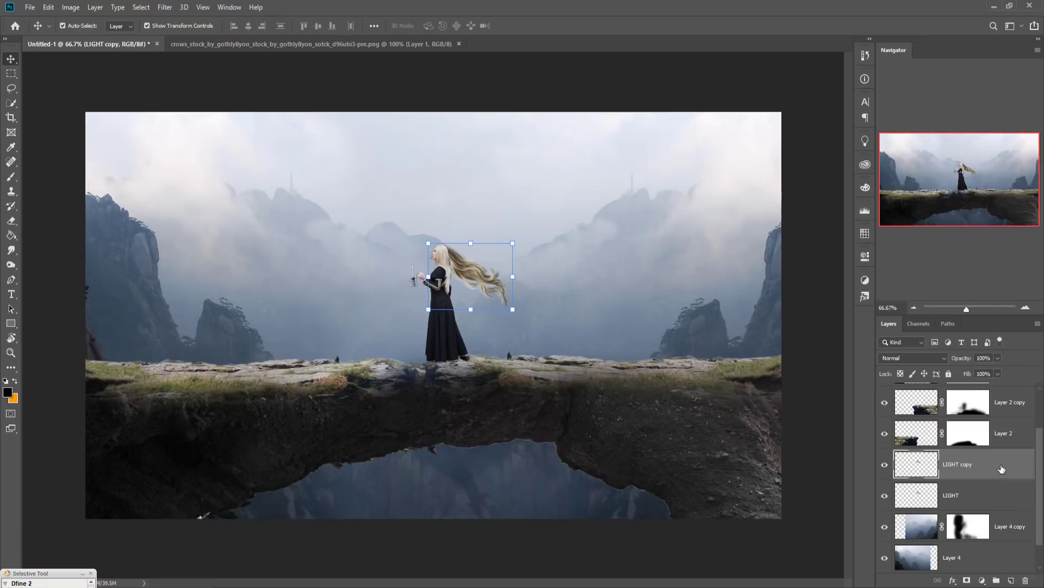
{"action": "left_click", "coordinate": [995, 493], "text": "shift"}
{"action": "scroll", "coordinate": [993, 435], "scroll_direction": "up", "scroll_amount": 2}
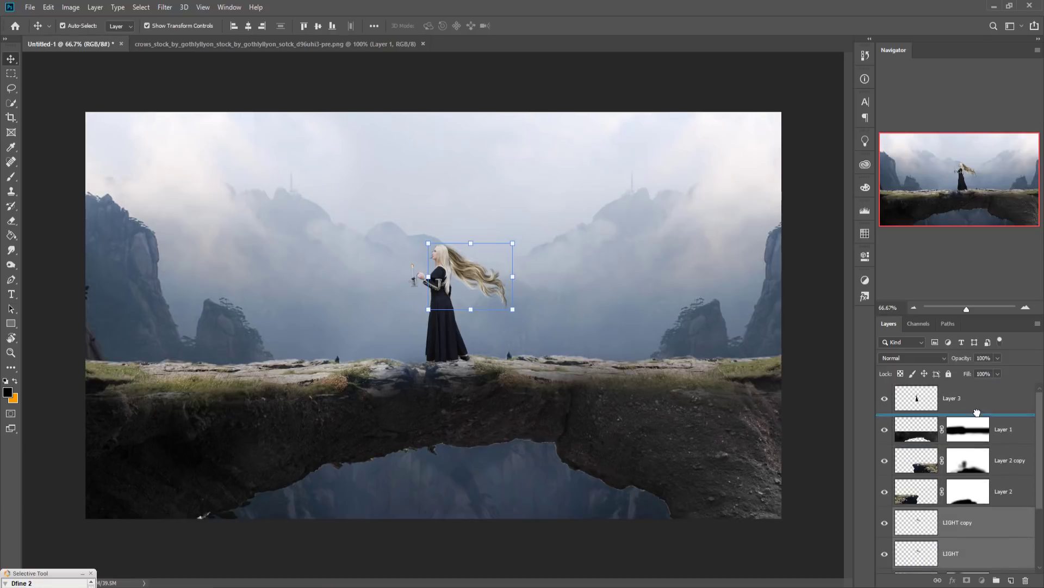
{"action": "left_click_drag", "start_coordinate": [992, 373], "coordinate": [978, 439]}
- Put LIGHT copy at the top of the stack and scale it to about 50%
{"action": "left_click", "coordinate": [976, 433]}
{"action": "left_click", "coordinate": [973, 458]}
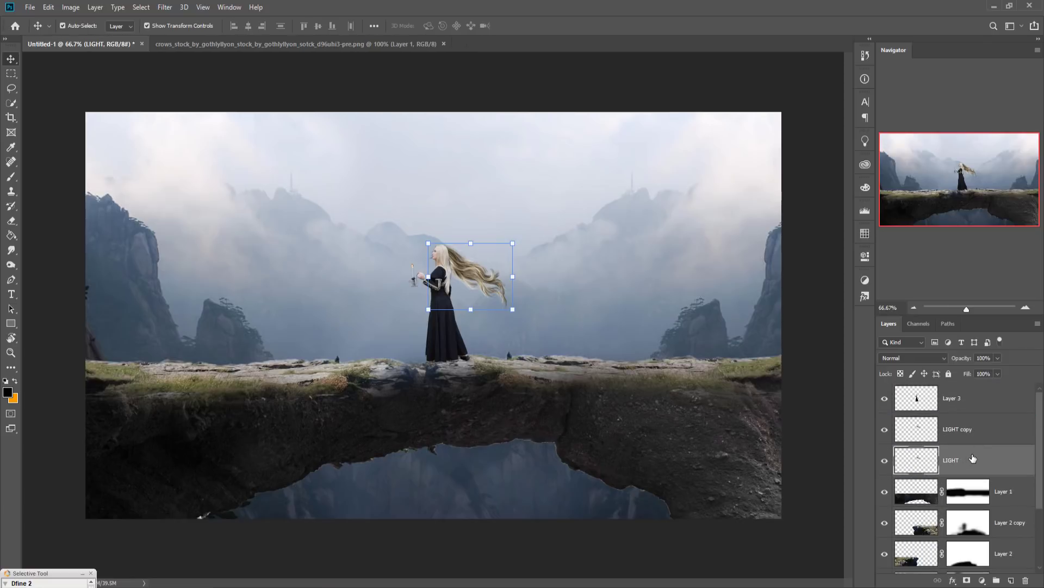
{"action": "left_click", "coordinate": [885, 461]}
{"action": "left_click_drag", "start_coordinate": [973, 435], "coordinate": [974, 387]}
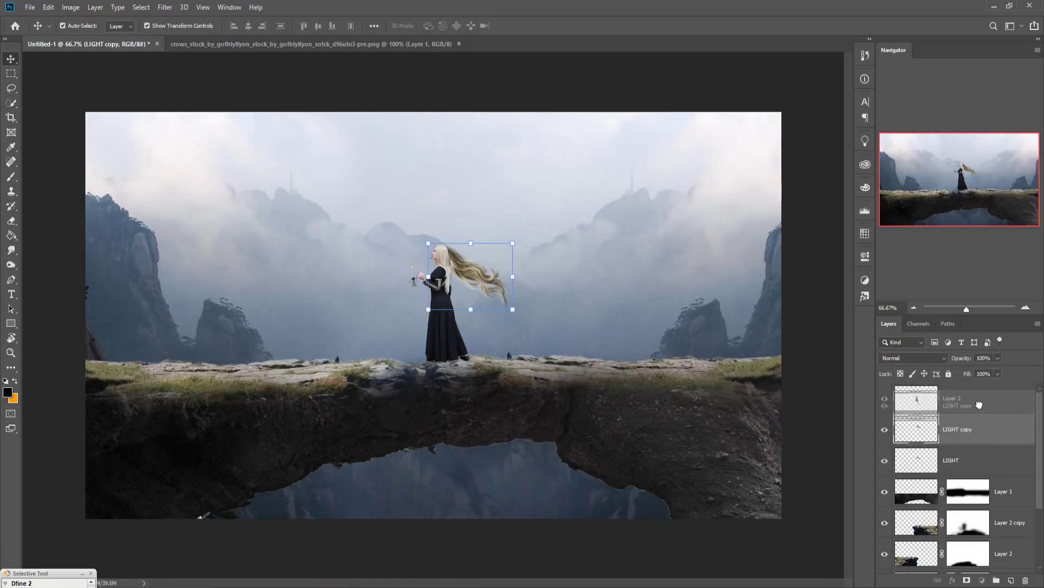
{"action": "left_click_drag", "start_coordinate": [514, 315], "coordinate": [456, 262]}
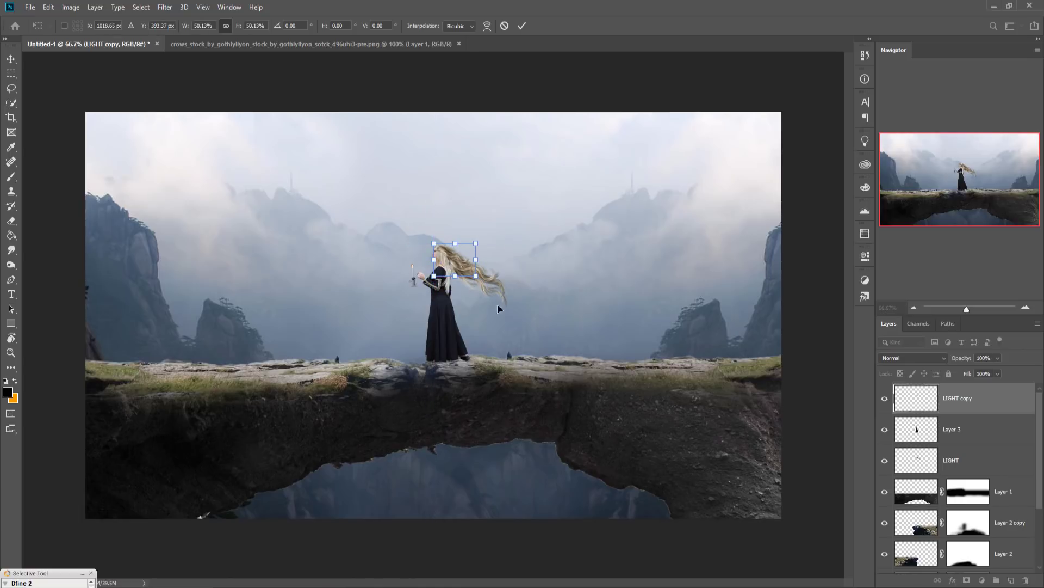
- Commit the 50% scale, mask LIGHT copy and paint out the glow near the face with a 40px brush
{"action": "key", "text": "ctrl+plus"}
{"action": "key", "text": "ctrl+plus"}
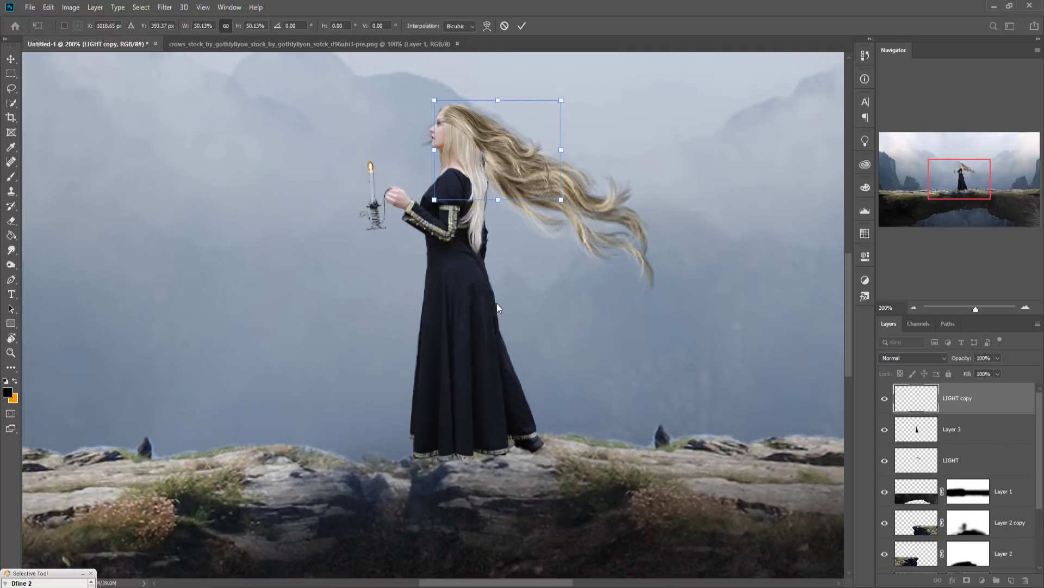
{"action": "left_click_drag", "start_coordinate": [509, 295], "coordinate": [474, 321]}
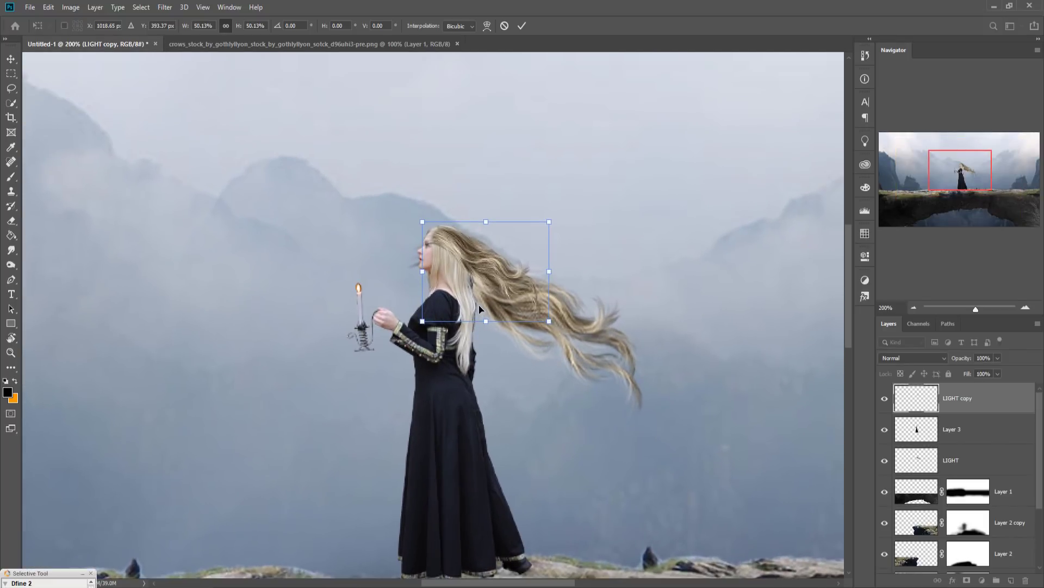
{"action": "key", "text": "Return"}
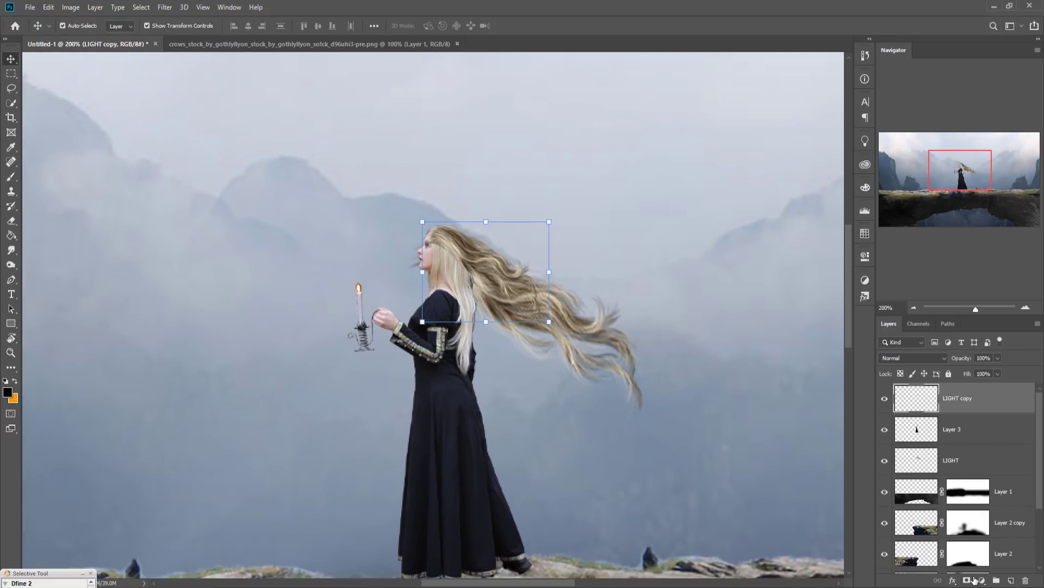
{"action": "left_click", "coordinate": [967, 581]}
{"action": "left_click", "coordinate": [11, 177]}
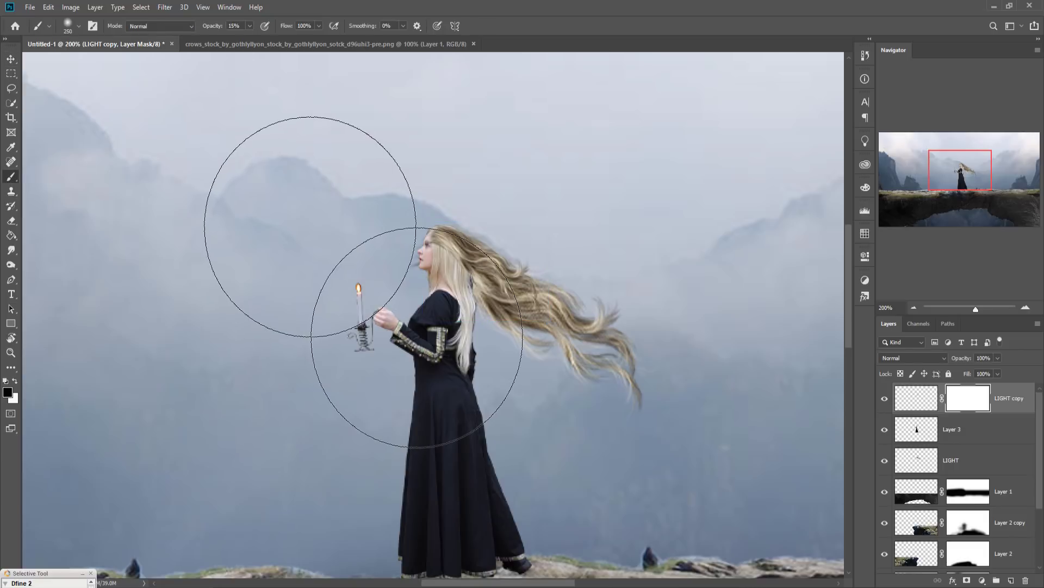
{"action": "key", "text": "bracketleft"}
{"action": "key", "text": "bracketleft"}
{"action": "key", "text": "bracketleft"}
{"action": "key", "text": "bracketleft"}
{"action": "key", "text": "bracketleft"}
{"action": "key", "text": "bracketleft"}
{"action": "key", "text": "bracketleft"}
{"action": "key", "text": "bracketleft"}
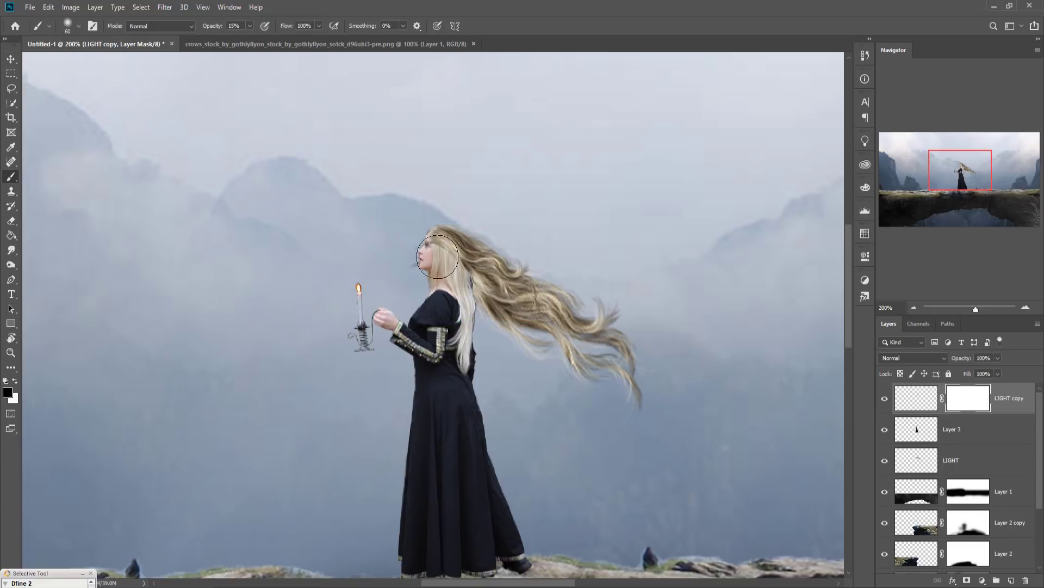
{"action": "mouse_move", "coordinate": [433, 251]}
{"action": "left_mouse_down"}
{"action": "mouse_move", "coordinate": [425, 239]}
{"action": "mouse_move", "coordinate": [448, 274]}
{"action": "left_mouse_up"}
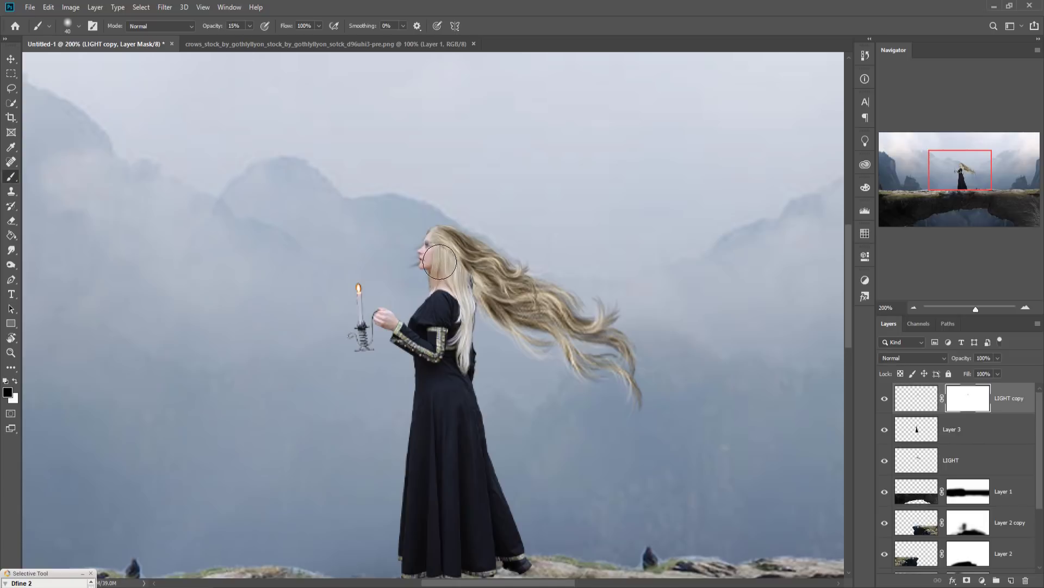
- Rotate LIGHT copy about 18° and enlarge it to 104% along her hair
{"action": "left_click", "coordinate": [11, 58]}
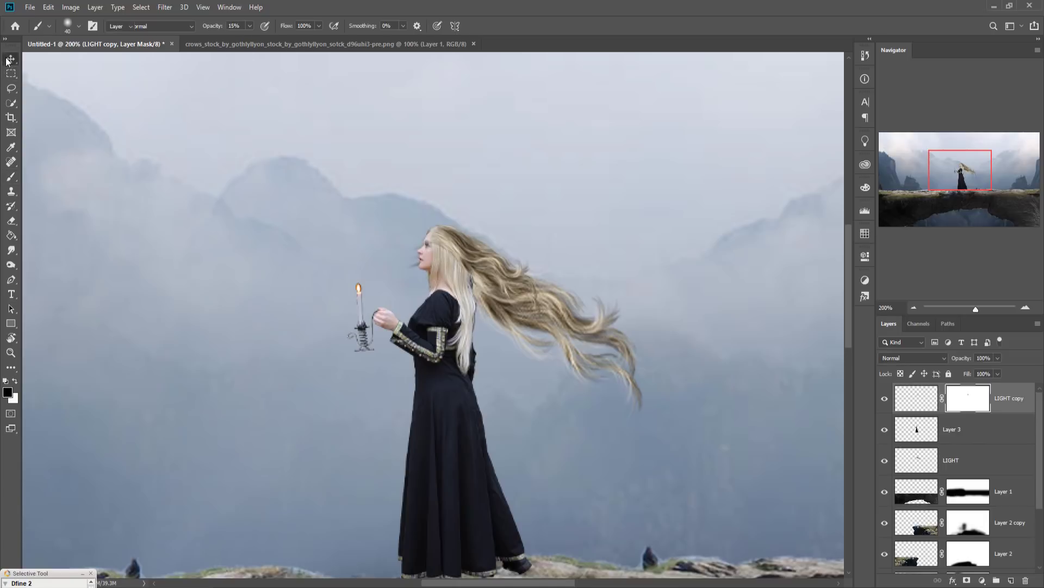
{"action": "left_click_drag", "start_coordinate": [560, 329], "coordinate": [549, 341]}
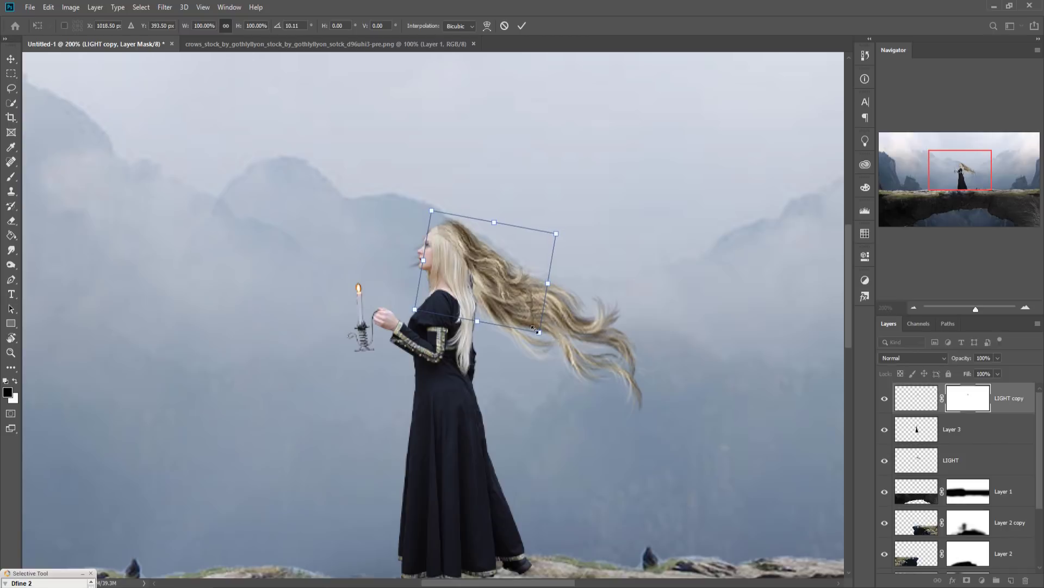
{"action": "left_click_drag", "start_coordinate": [478, 259], "coordinate": [475, 275]}
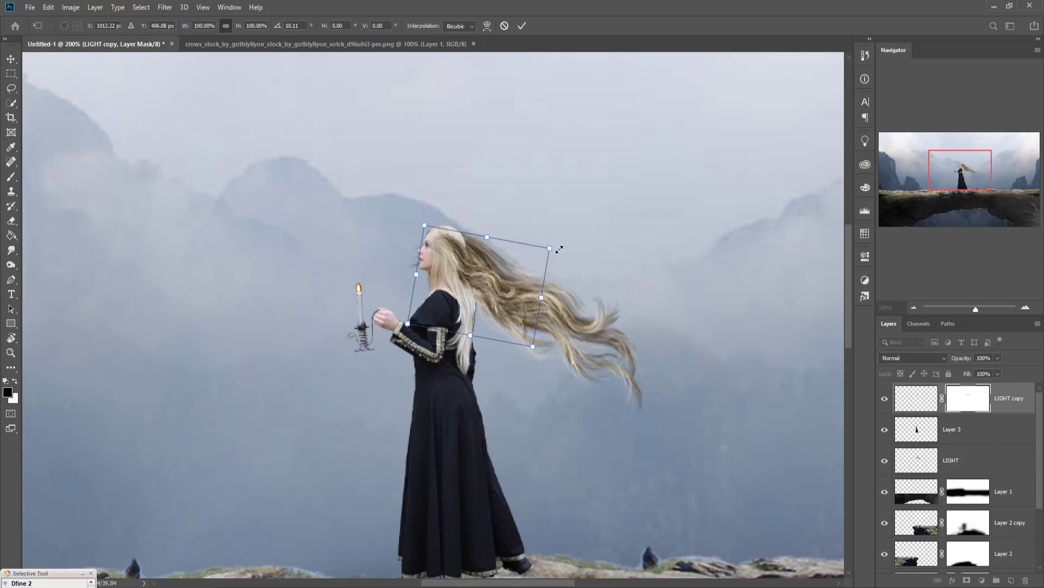
{"action": "mouse_move", "coordinate": [561, 249]}
{"action": "left_mouse_down"}
{"action": "mouse_move", "coordinate": [569, 241]}
{"action": "mouse_move", "coordinate": [574, 253]}
{"action": "left_mouse_up"}
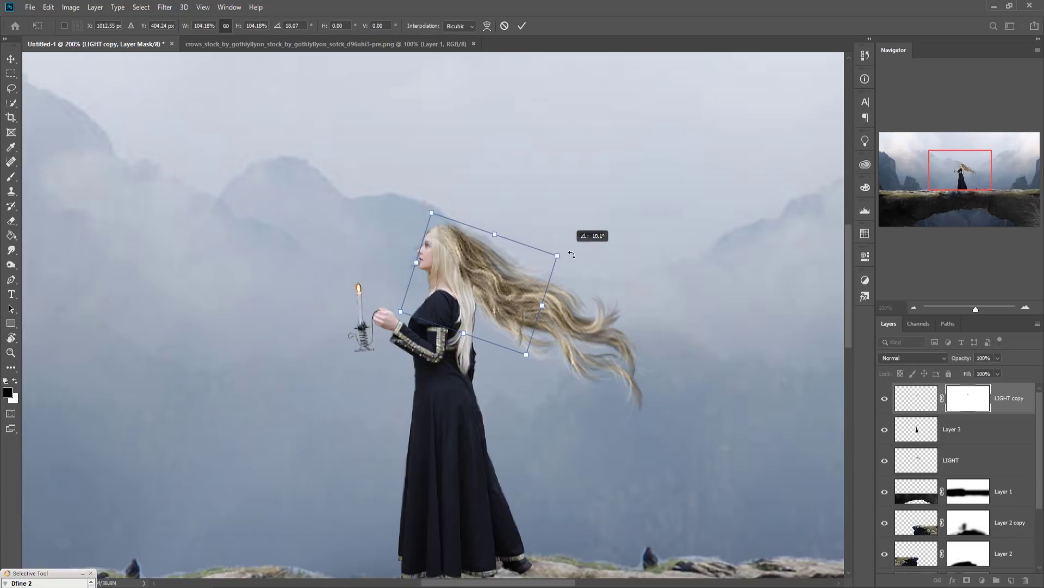
{"action": "left_click_drag", "start_coordinate": [491, 281], "coordinate": [487, 277]}
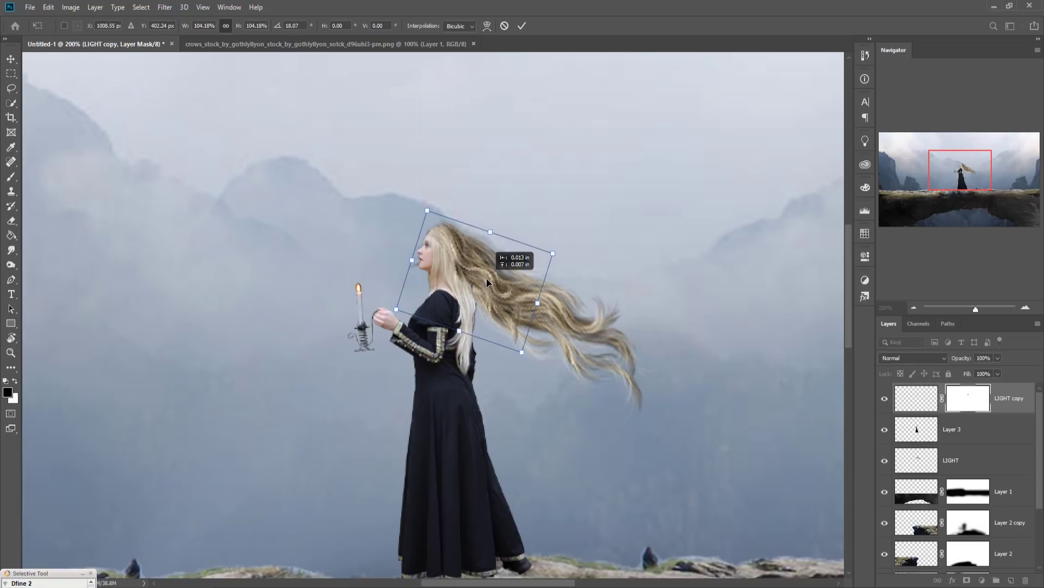
{"action": "left_click_drag", "start_coordinate": [487, 276], "coordinate": [487, 279]}
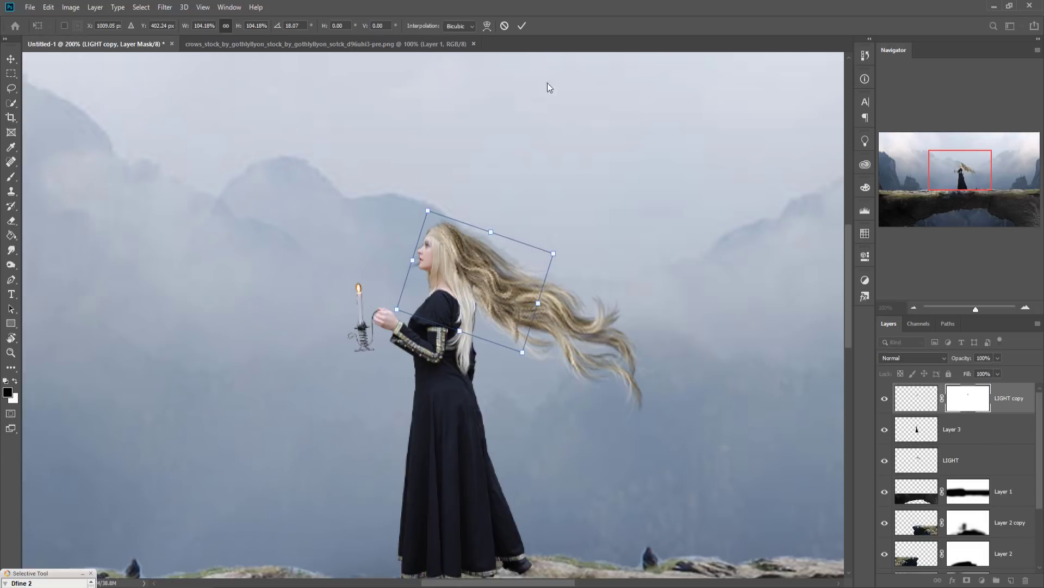
{"action": "left_click", "coordinate": [522, 26]}
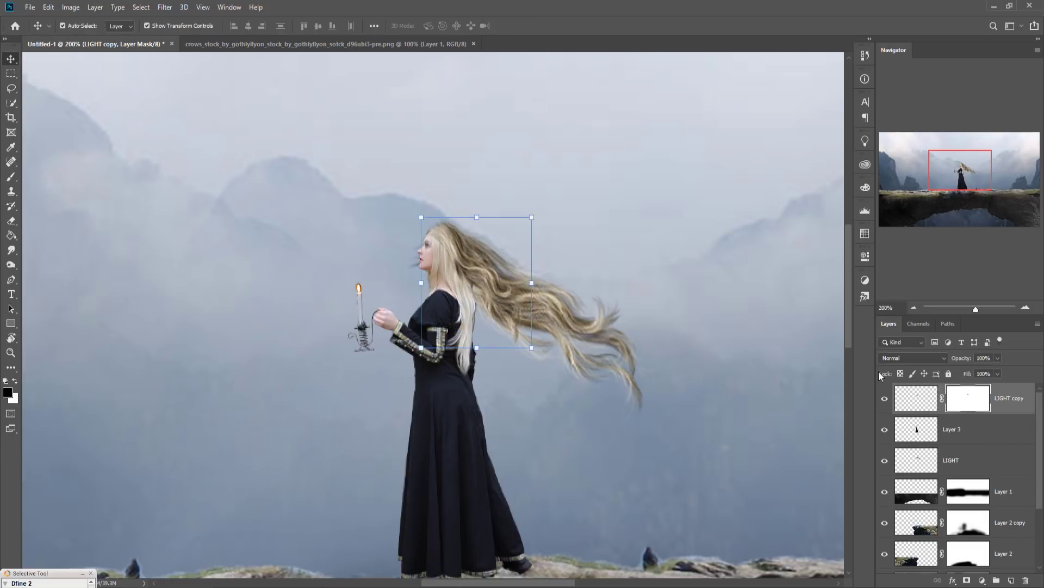
{"action": "left_click", "coordinate": [11, 177]}
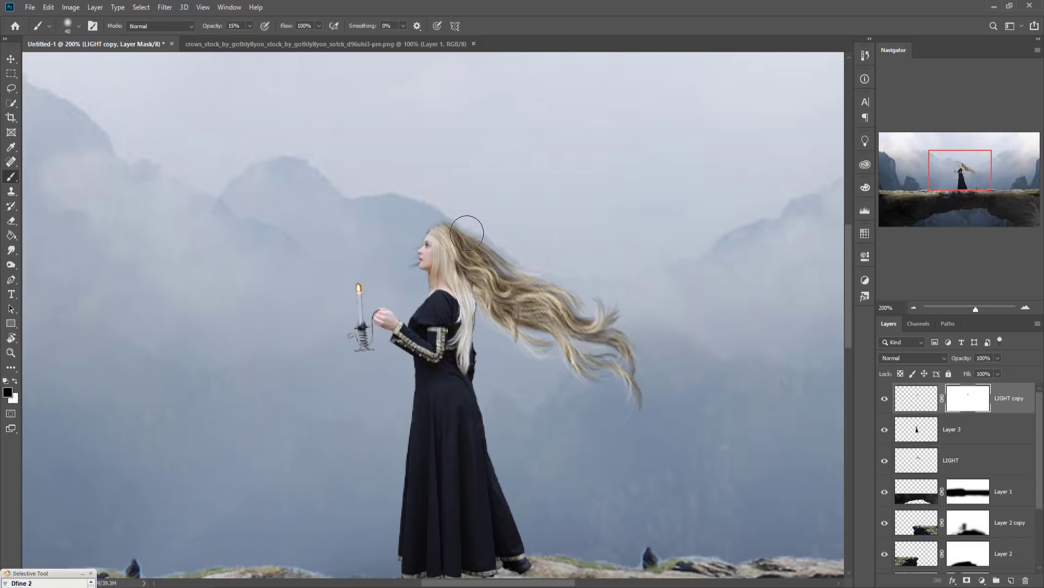
{"action": "key", "text": "bracketleft"}
{"action": "key", "text": "bracketleft"}
{"action": "key", "text": "bracketleft"}
- Duplicate LIGHT copy as LIGHT copy 2
{"action": "right_click", "coordinate": [994, 403]}
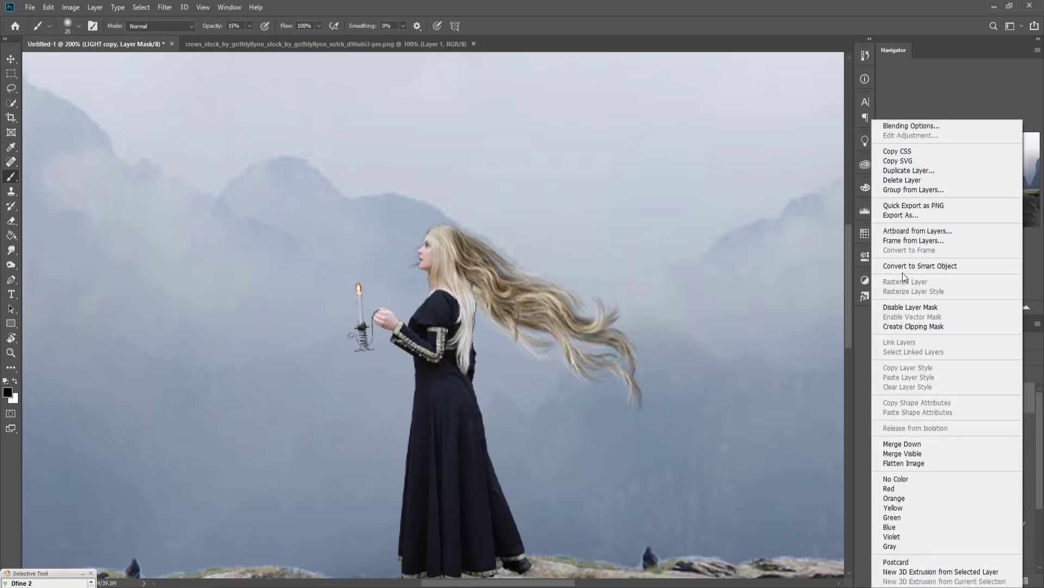
{"action": "left_click", "coordinate": [897, 172]}
{"action": "left_click", "coordinate": [608, 167]}
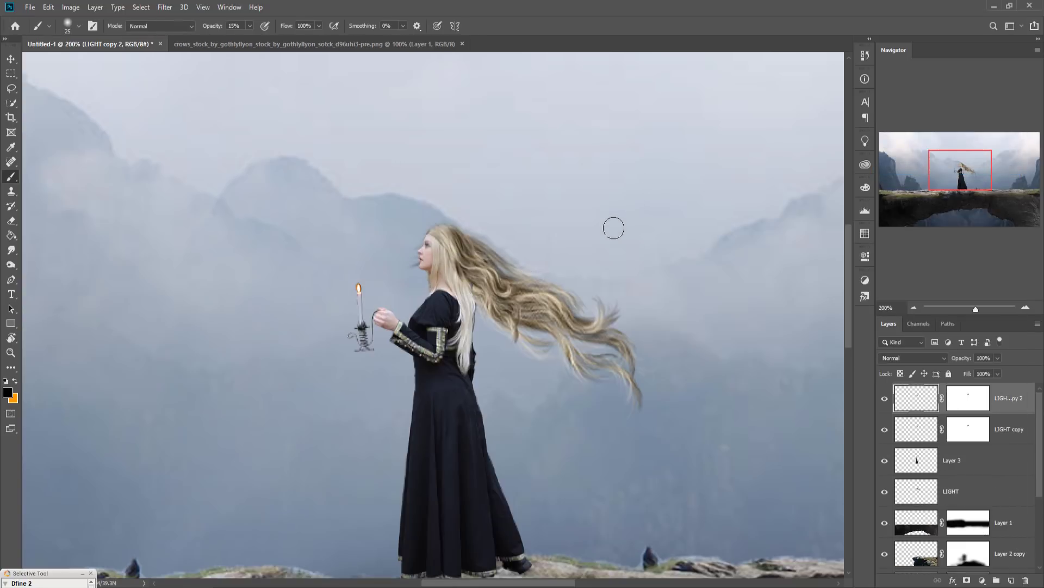
- Rotate LIGHT copy 2 about 24.8° and scale it to 70.52% along the hair
{"action": "left_click", "coordinate": [11, 60]}
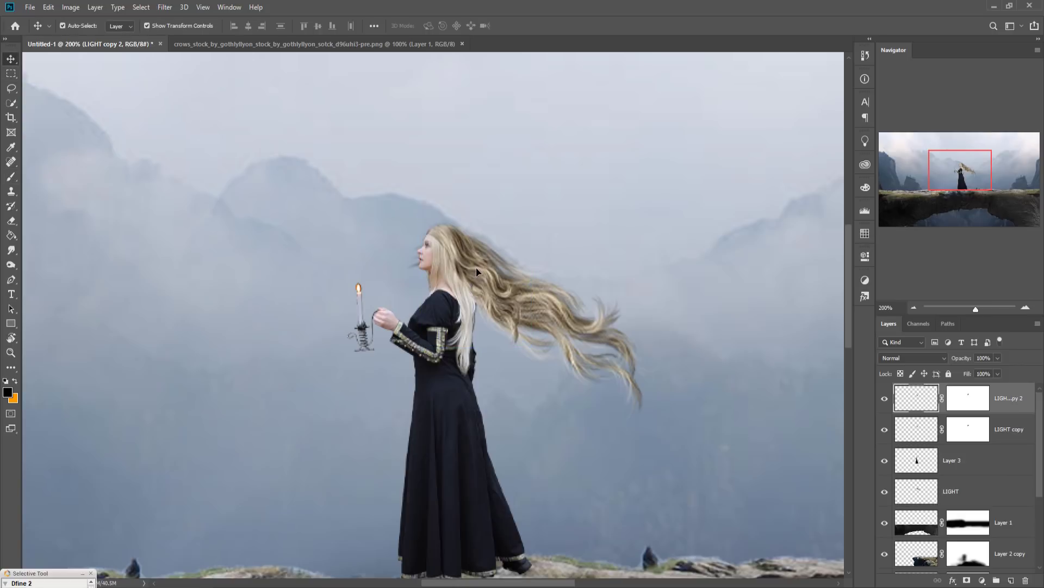
{"action": "mouse_move", "coordinate": [460, 270]}
{"action": "left_mouse_down"}
{"action": "mouse_move", "coordinate": [510, 280]}
{"action": "mouse_move", "coordinate": [461, 302]}
{"action": "mouse_move", "coordinate": [454, 269]}
{"action": "left_mouse_up"}
{"action": "key", "text": "ctrl+t"}
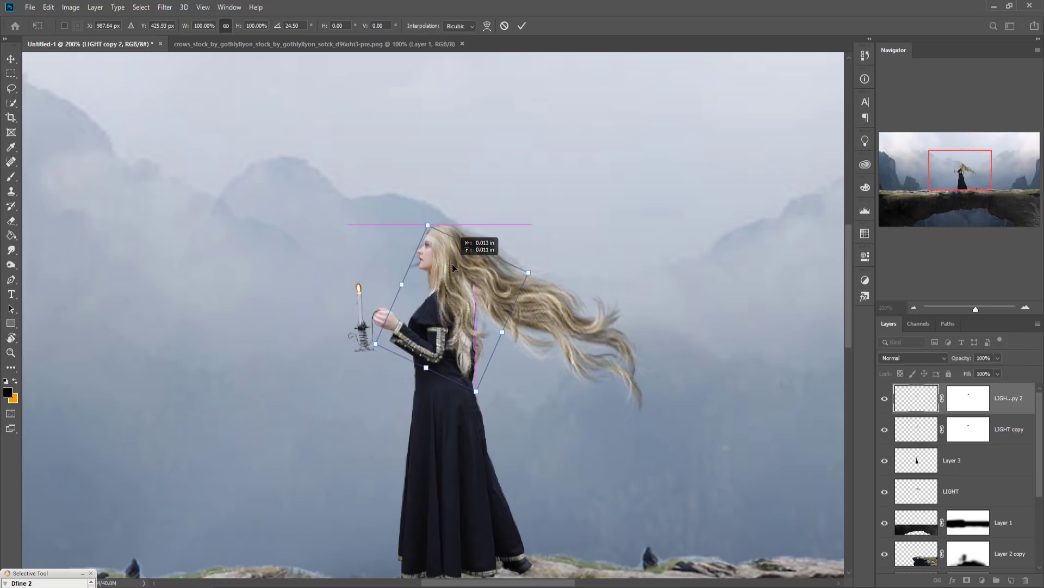
{"action": "left_click_drag", "start_coordinate": [452, 269], "coordinate": [462, 272]}
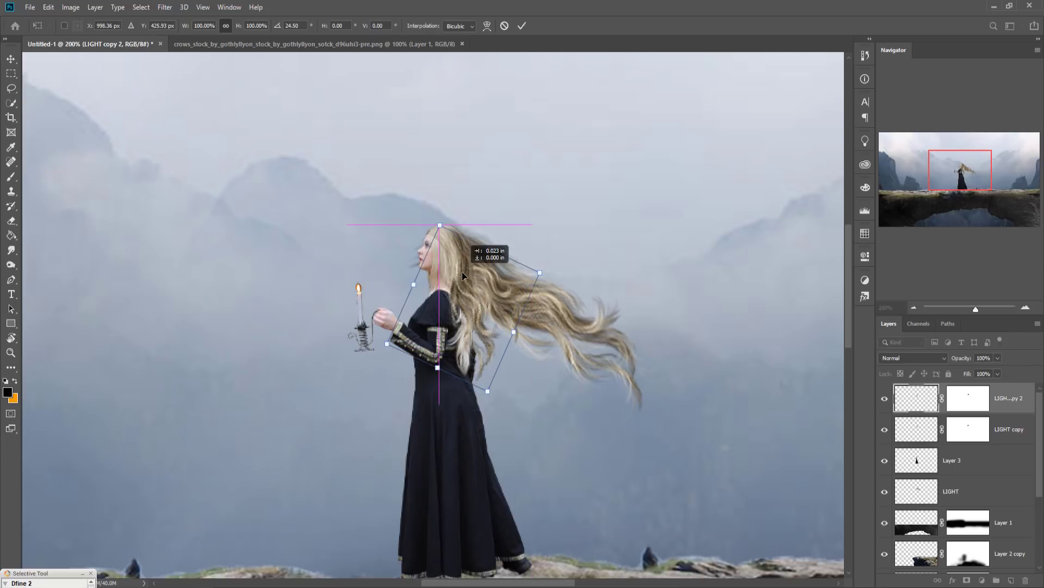
{"action": "left_click_drag", "start_coordinate": [489, 391], "coordinate": [475, 367]}
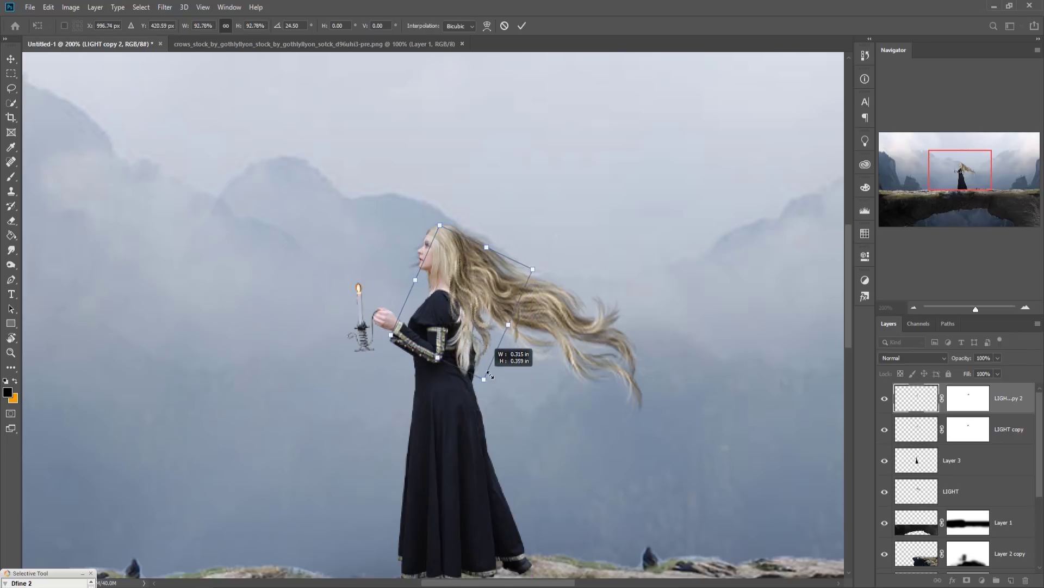
{"action": "left_click_drag", "start_coordinate": [470, 276], "coordinate": [471, 307]}
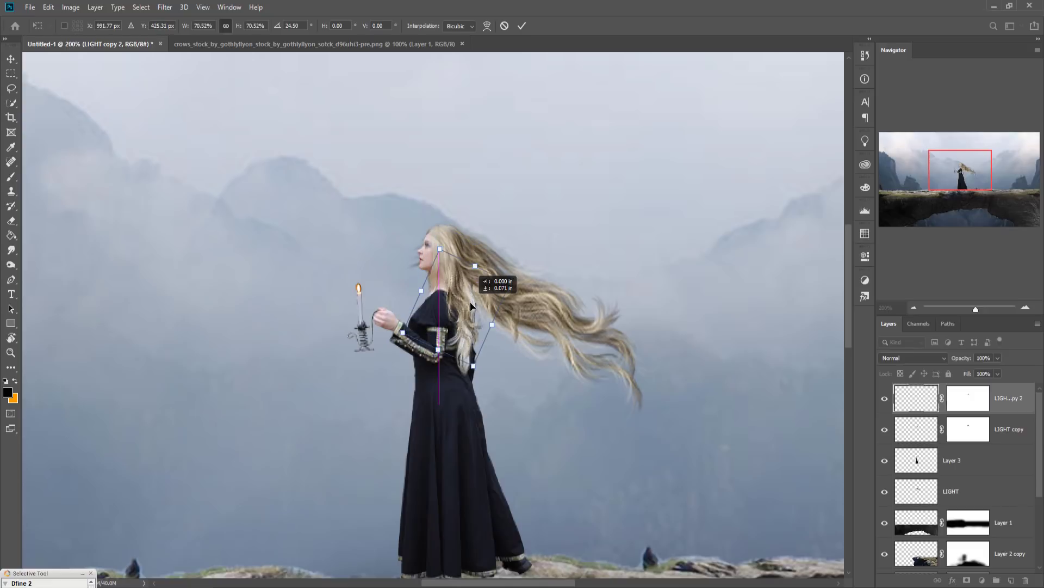
{"action": "left_click", "coordinate": [522, 26]}
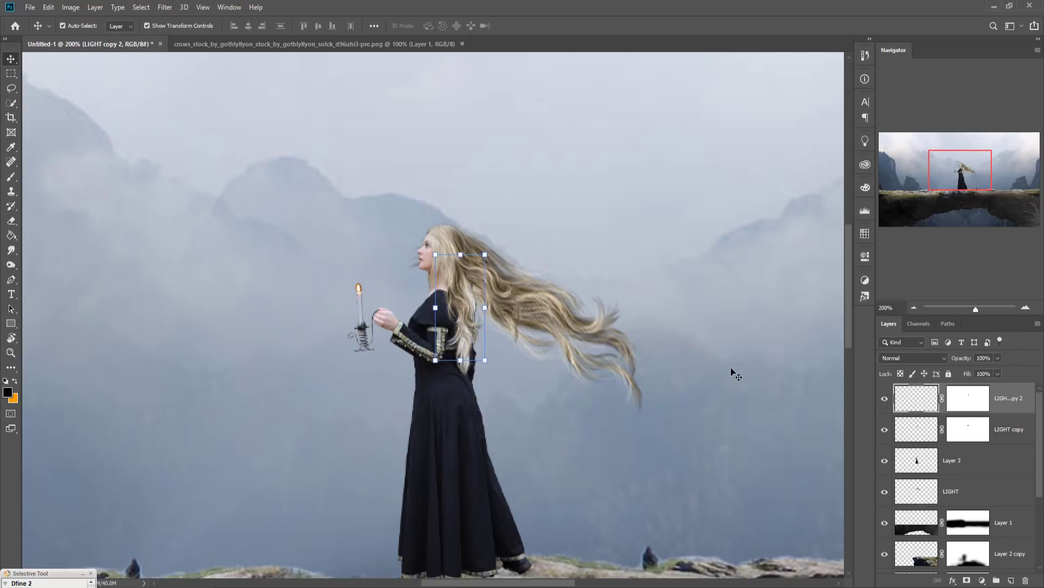
- Duplicate the hair layer as LIGHT copy 3 and rotate it about −20° along the hair
{"action": "key", "text": "ctrl+minus"}
{"action": "key", "text": "ctrl+minus"}
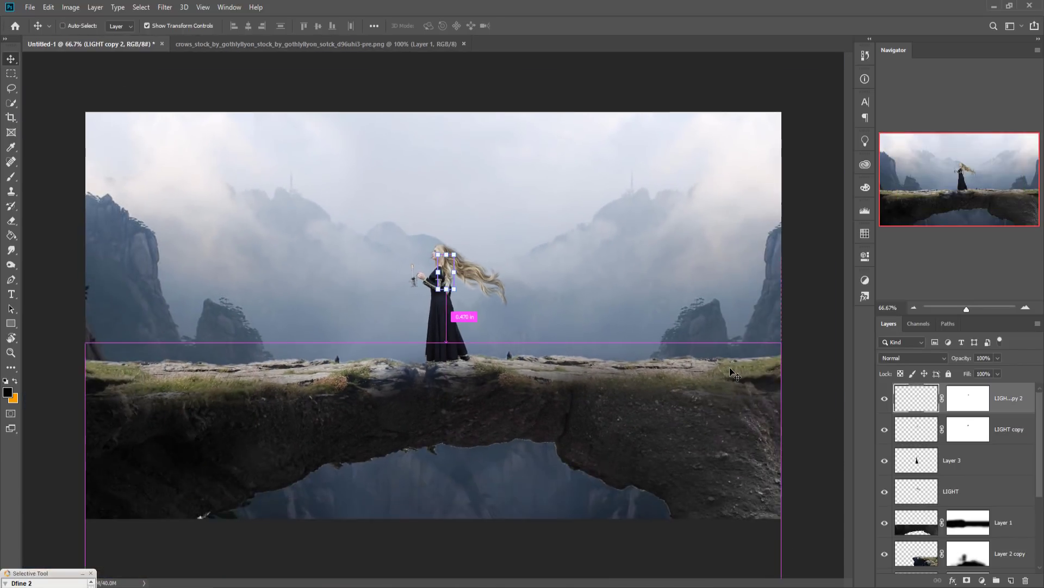
{"action": "right_click", "coordinate": [1015, 405]}
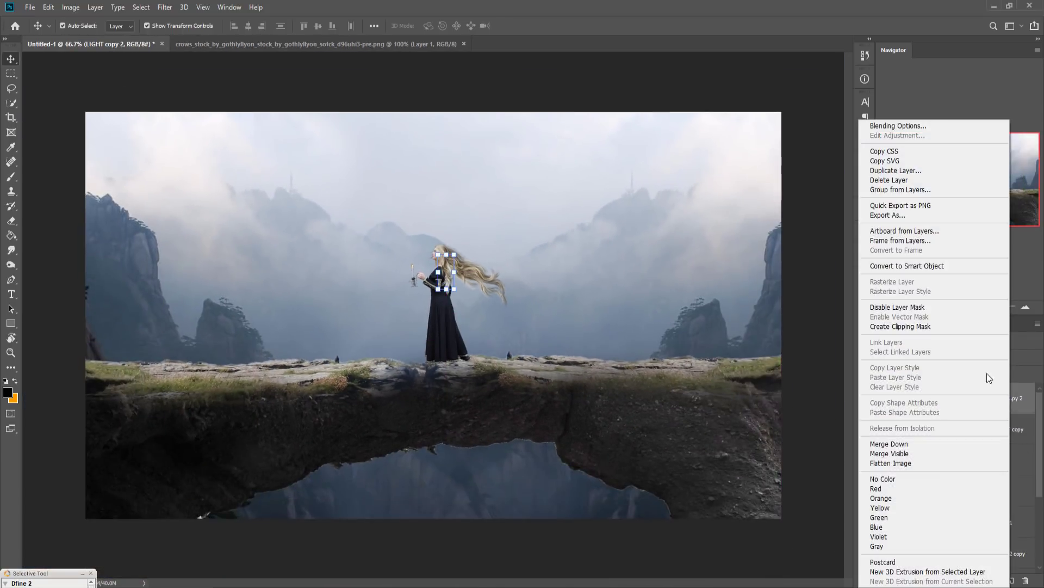
{"action": "left_click", "coordinate": [900, 170]}
{"action": "left_click", "coordinate": [611, 167]}
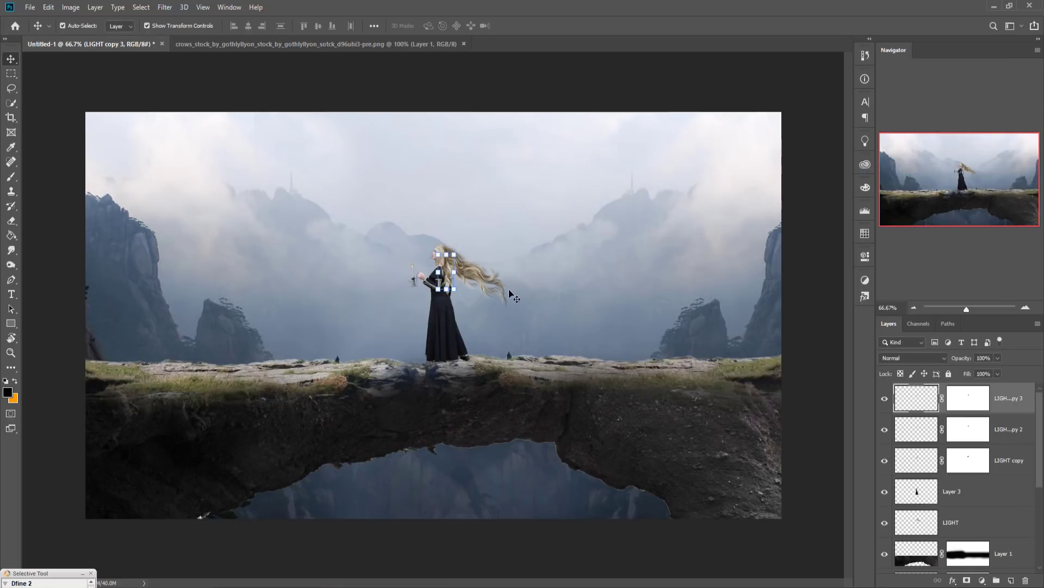
{"action": "mouse_move", "coordinate": [467, 255]}
{"action": "left_mouse_down"}
{"action": "mouse_move", "coordinate": [453, 250]}
{"action": "mouse_move", "coordinate": [456, 277]}
{"action": "mouse_move", "coordinate": [481, 301]}
{"action": "mouse_move", "coordinate": [463, 285]}
{"action": "left_mouse_up"}
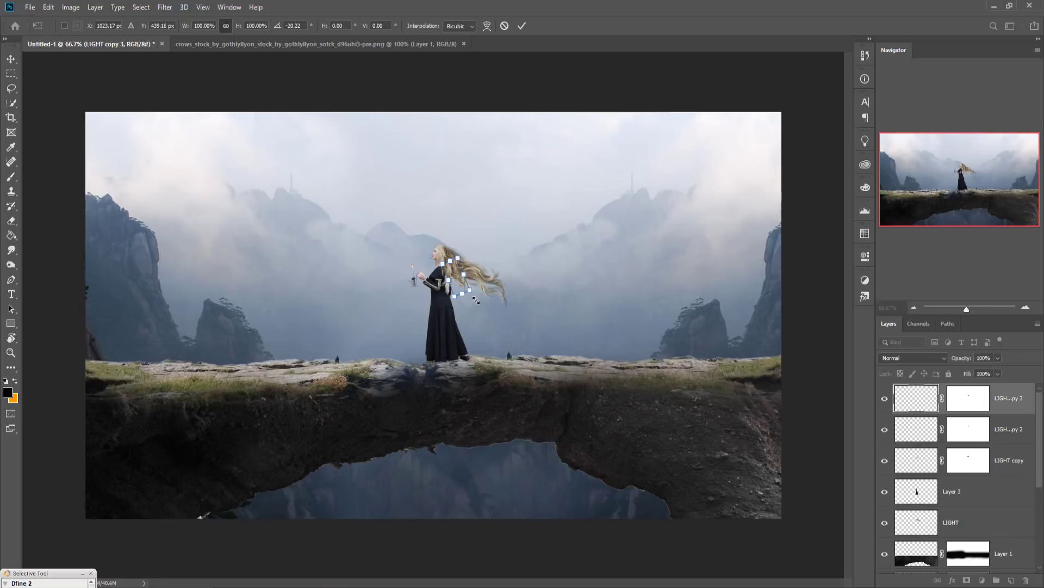
{"action": "left_click", "coordinate": [14, 61]}
- Select the woman and all LIGHT hair layers and merge them into LIGHT copy 3
{"action": "scroll", "coordinate": [999, 483], "scroll_direction": "down", "scroll_amount": 1}
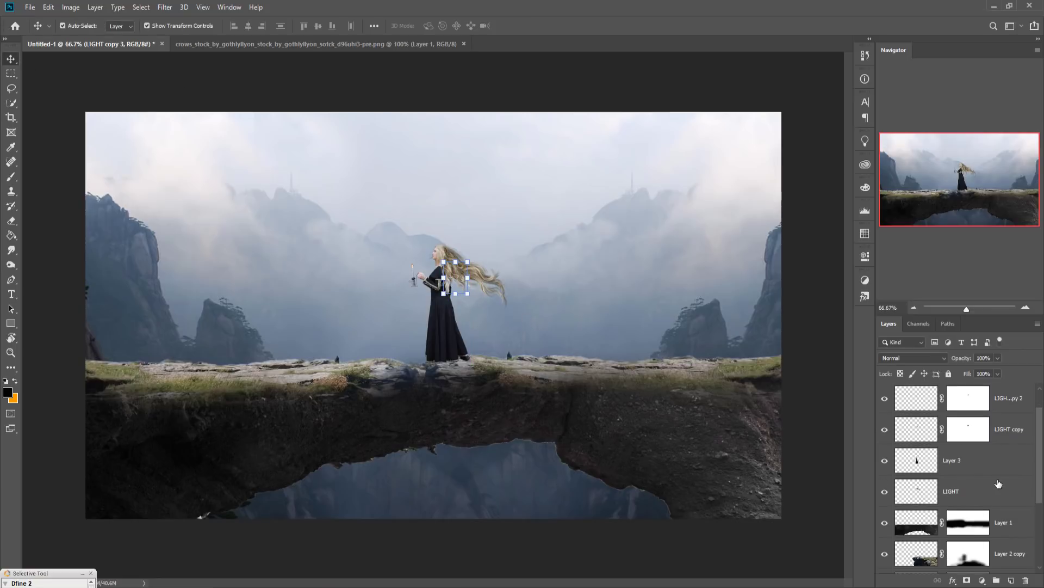
{"action": "scroll", "coordinate": [998, 483], "scroll_direction": "down", "scroll_amount": 1}
{"action": "left_click", "coordinate": [1000, 466]}
{"action": "left_click_drag", "start_coordinate": [1041, 472], "coordinate": [1043, 418]}
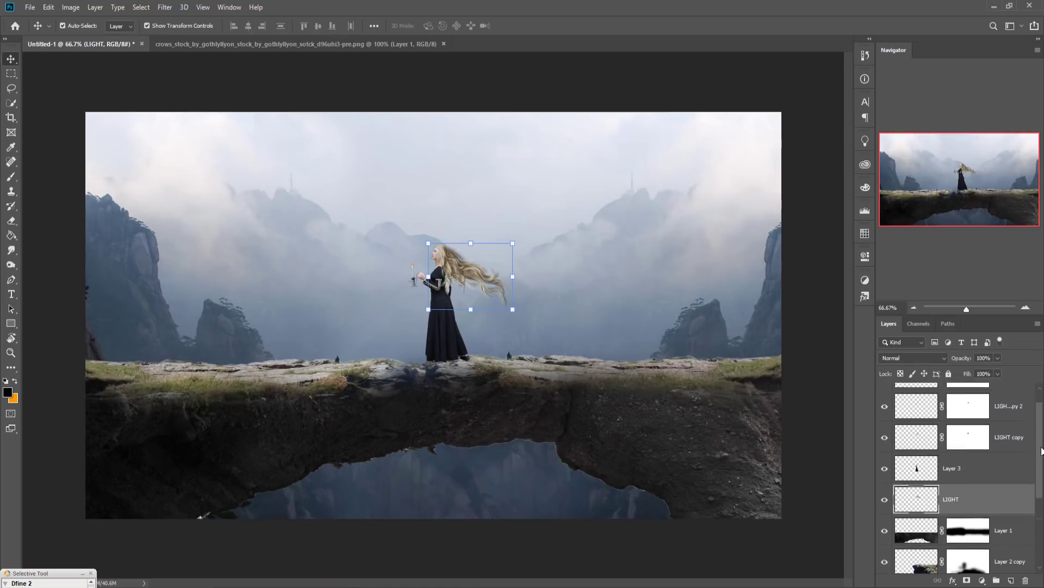
{"action": "right_click", "coordinate": [1009, 393]}
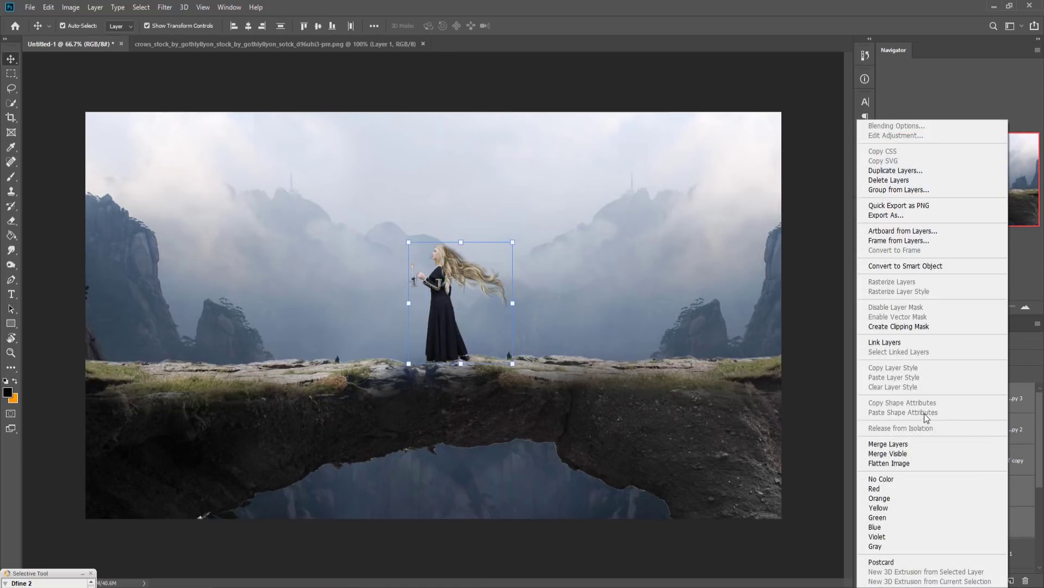
{"action": "left_click", "coordinate": [925, 435]}
{"action": "left_click", "coordinate": [885, 399]}
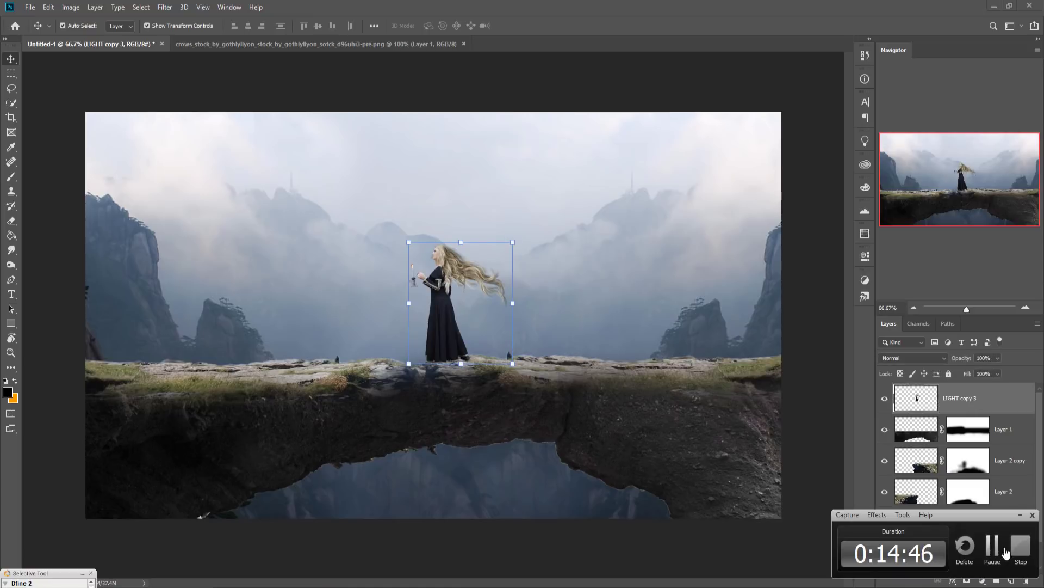
- Copy the lens-flare image into Untitled-1 as a new layer and shrink it to about a quarter size
{"action": "left_click_drag", "start_coordinate": [561, 45], "coordinate": [568, 100]}
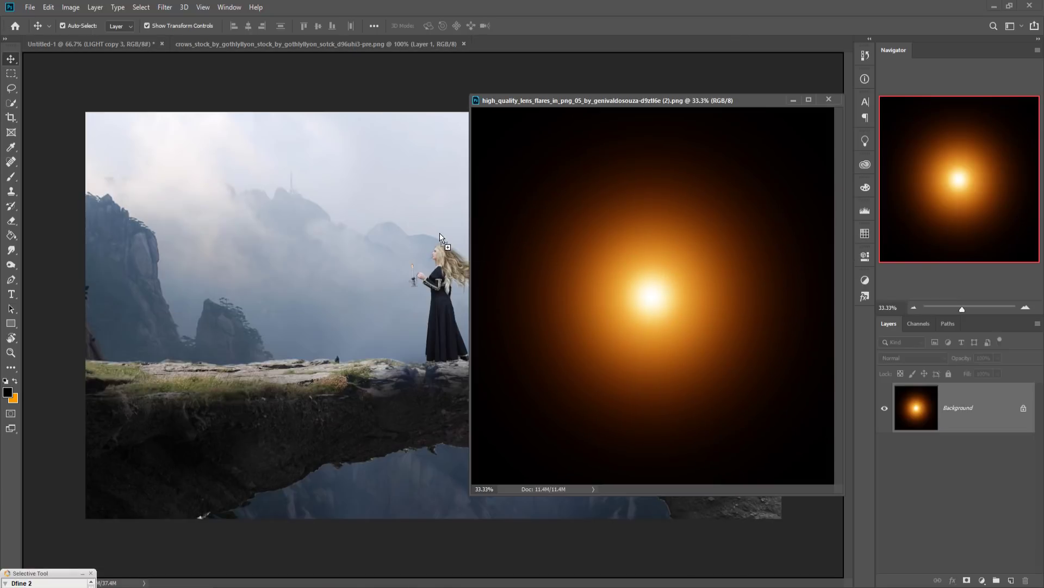
{"action": "left_click_drag", "start_coordinate": [634, 261], "coordinate": [440, 233]}
{"action": "left_click", "coordinate": [797, 101]}
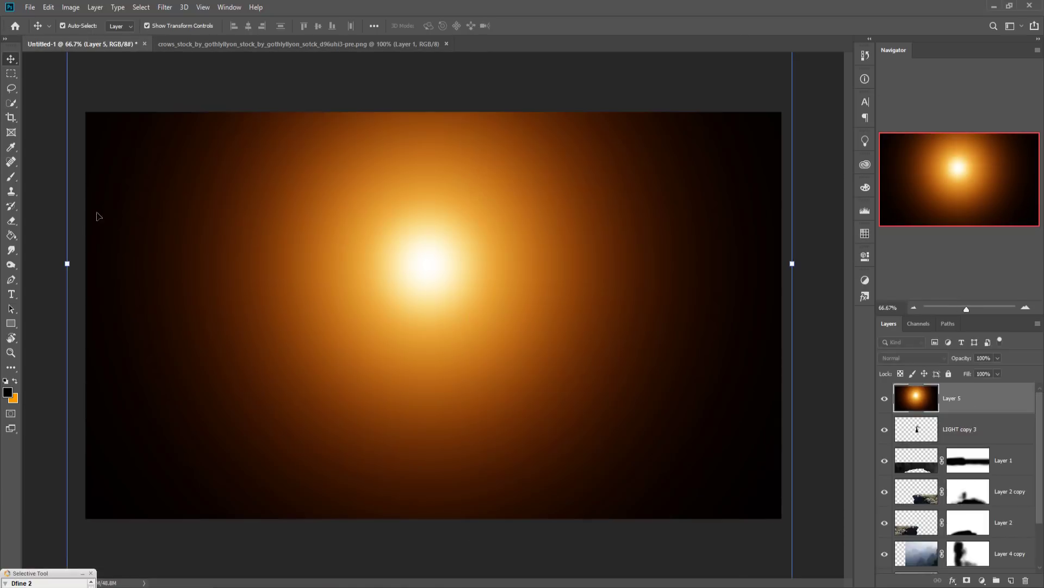
{"action": "key", "text": "ctrl+t"}
{"action": "left_click_drag", "start_coordinate": [132, 279], "coordinate": [686, 333]}
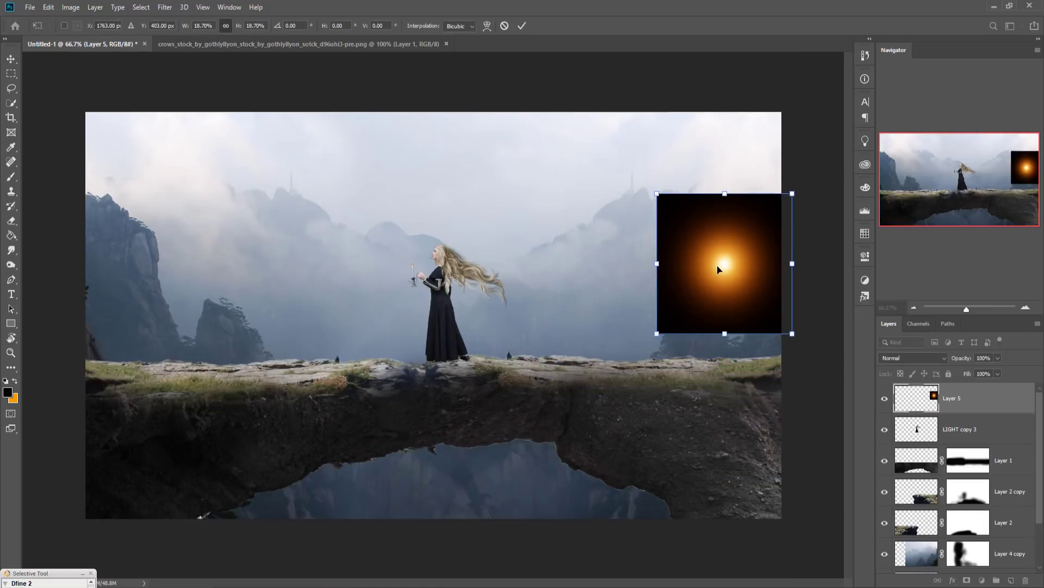
{"action": "left_click_drag", "start_coordinate": [724, 268], "coordinate": [405, 267]}
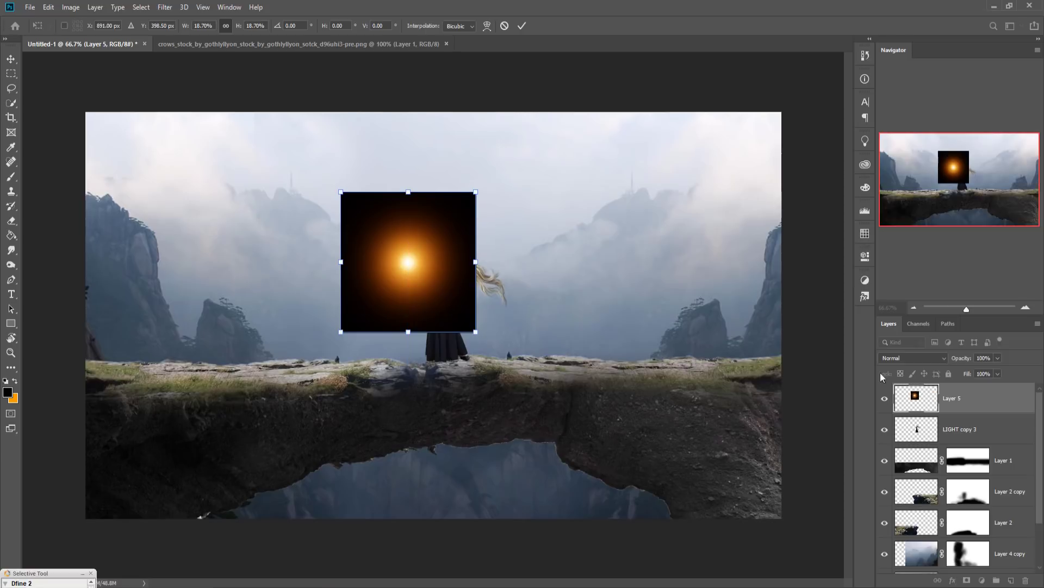
{"action": "left_click", "coordinate": [522, 26]}
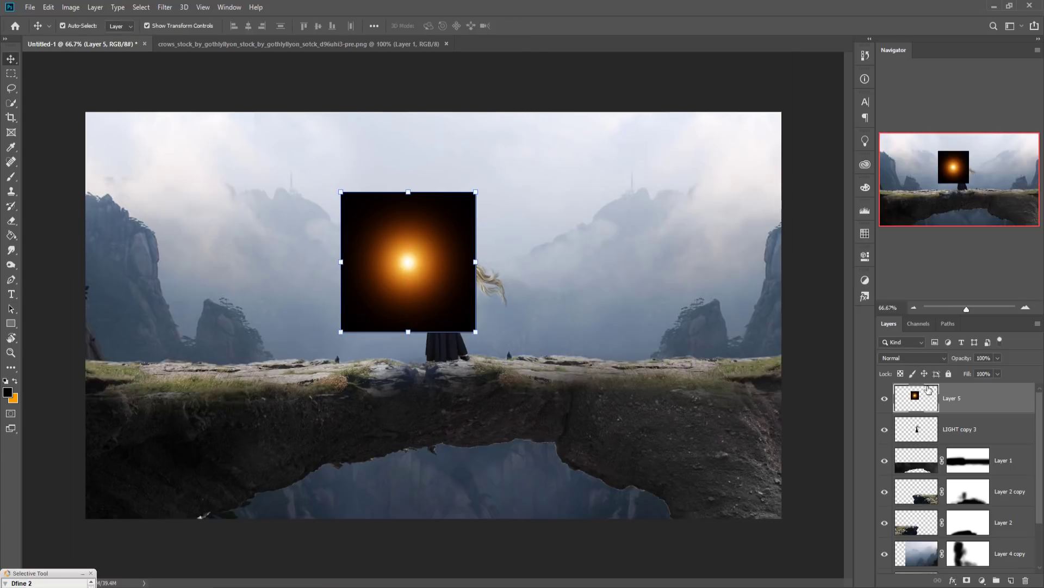
- Set the flare to Screen blending, scale it to about 84% and place it over the candle
{"action": "left_click", "coordinate": [925, 358]}
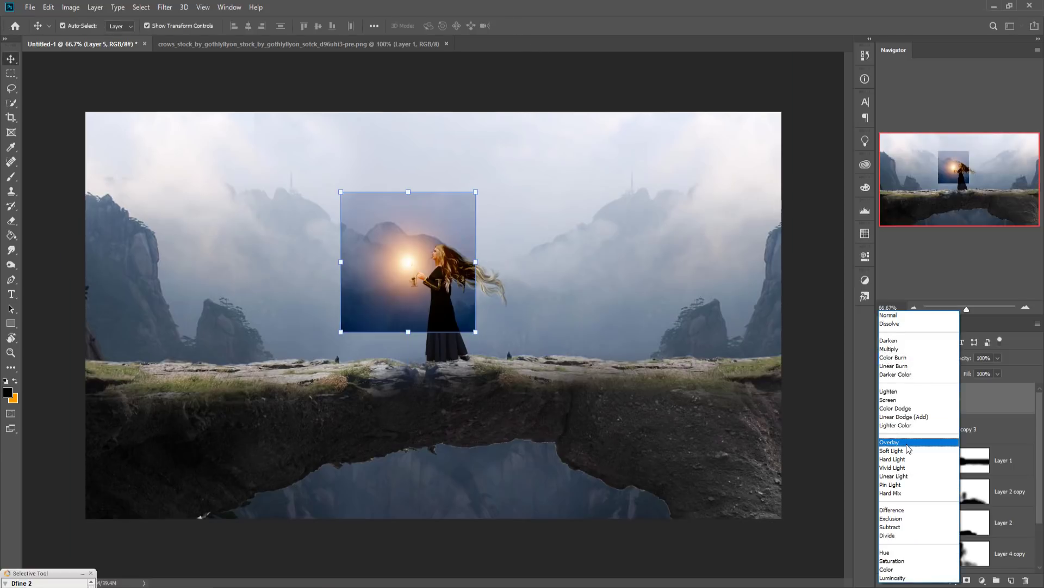
{"action": "left_click", "coordinate": [900, 400]}
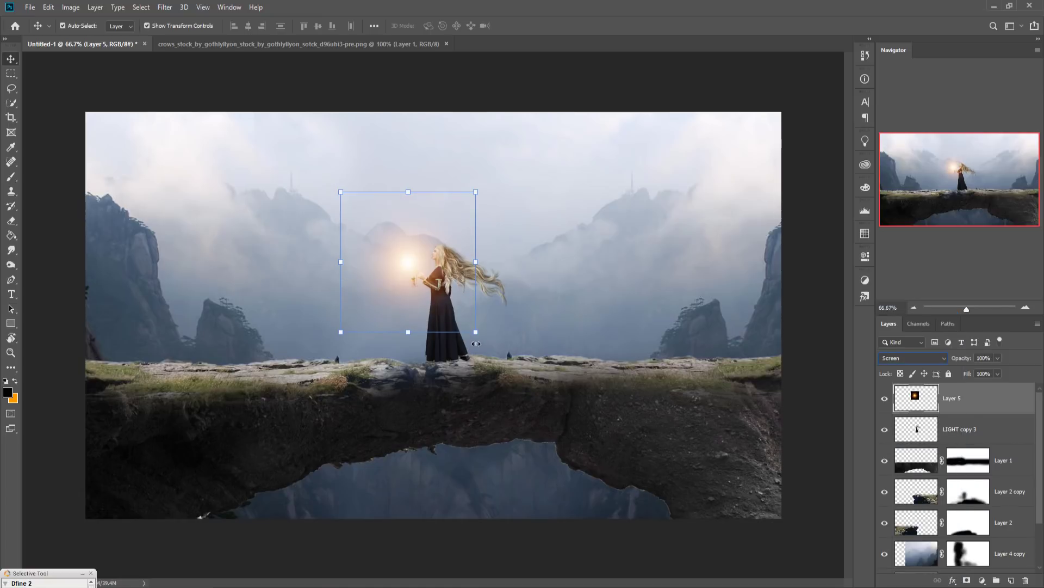
{"action": "left_click_drag", "start_coordinate": [481, 337], "coordinate": [460, 315]}
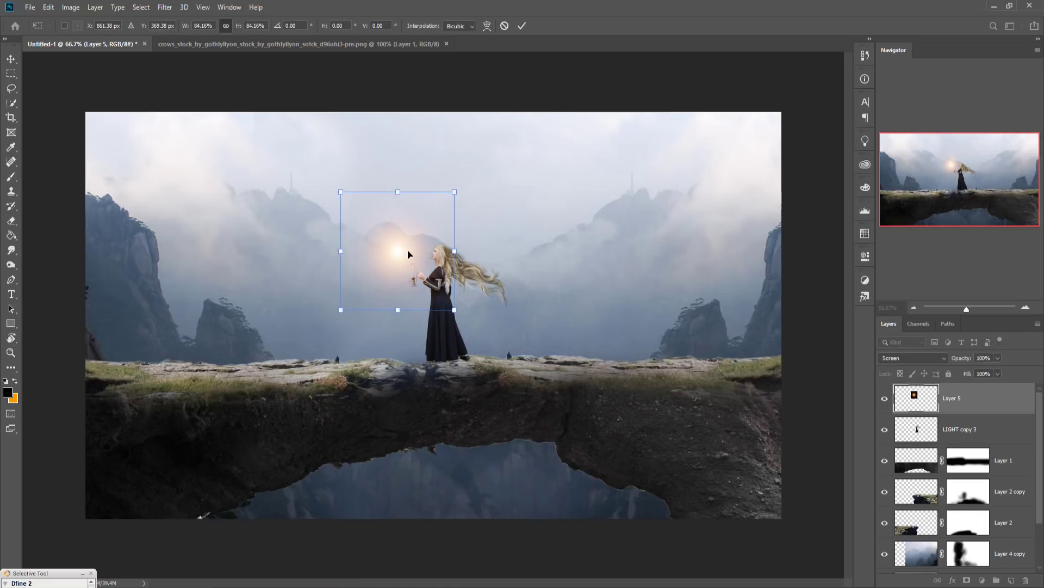
{"action": "left_click_drag", "start_coordinate": [407, 254], "coordinate": [417, 266]}
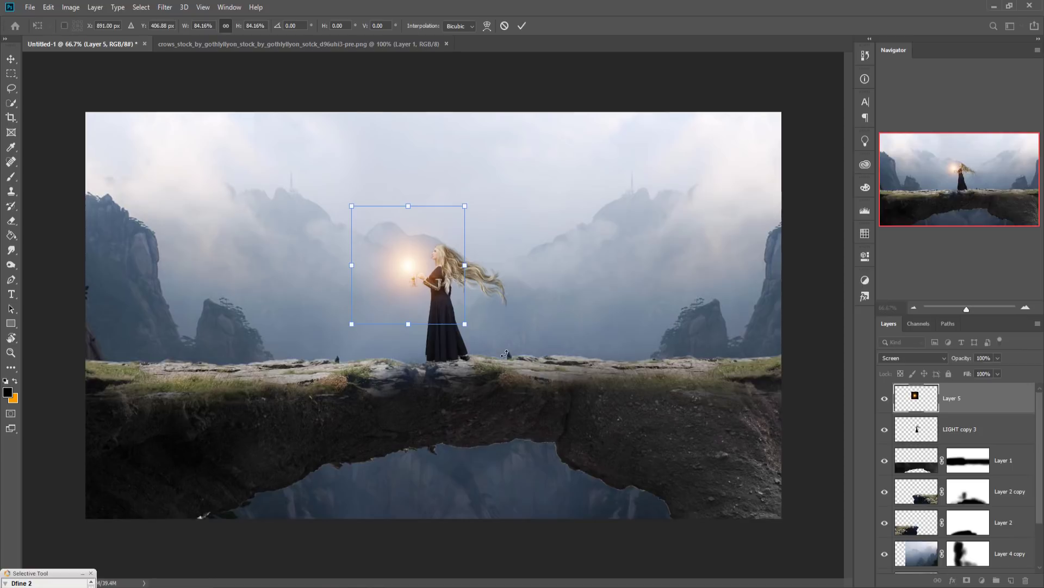
{"action": "key", "text": "Right"}
{"action": "key", "text": "Right"}
{"action": "key", "text": "Right"}
{"action": "key", "text": "Right"}
{"action": "key", "text": "Right"}
{"action": "key", "text": "Right"}
{"action": "key", "text": "Right"}
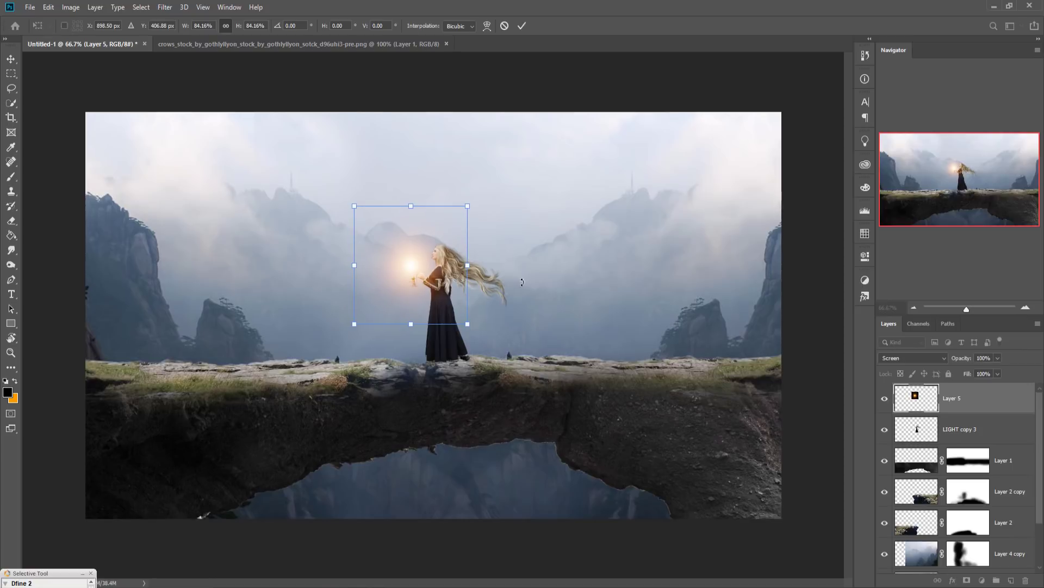
{"action": "left_click", "coordinate": [520, 26]}
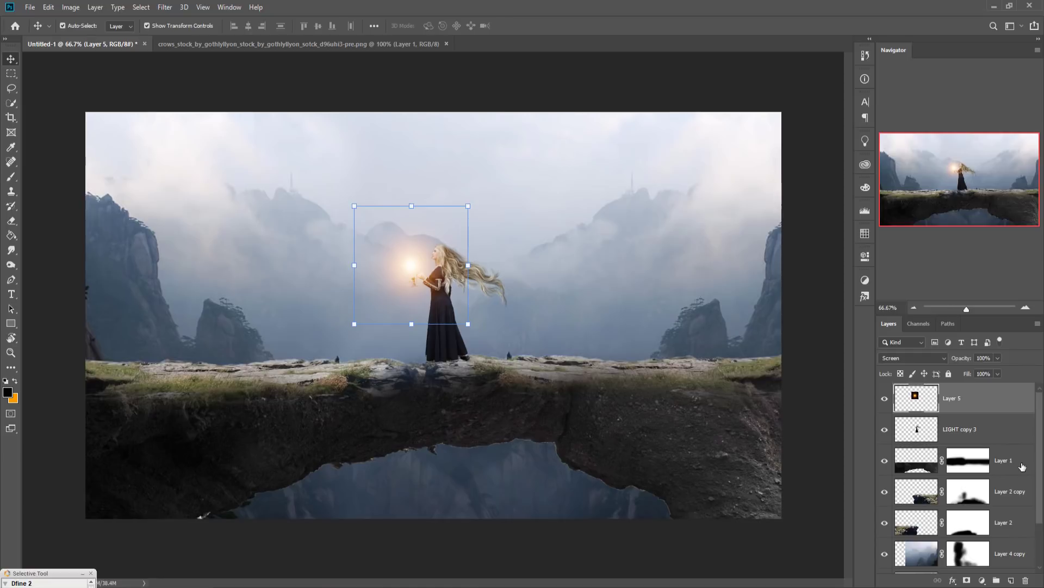
- Merge the rock-bridge layers into Layer 1
{"action": "left_click", "coordinate": [1022, 467]}
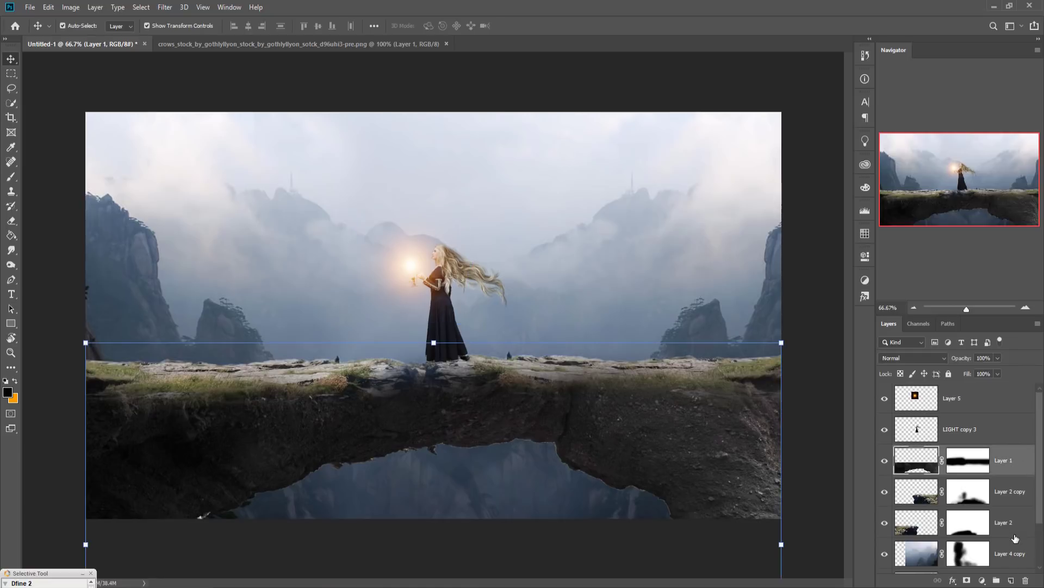
{"action": "left_click", "coordinate": [1015, 538]}
{"action": "left_click", "coordinate": [1012, 467], "text": "shift"}
{"action": "right_click", "coordinate": [1004, 465]}
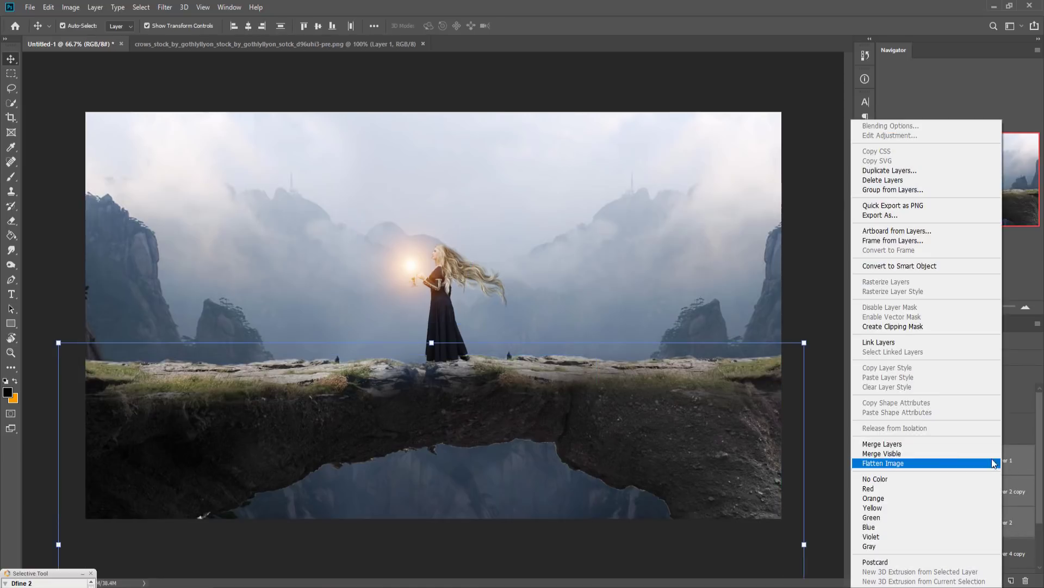
{"action": "left_click", "coordinate": [936, 443]}
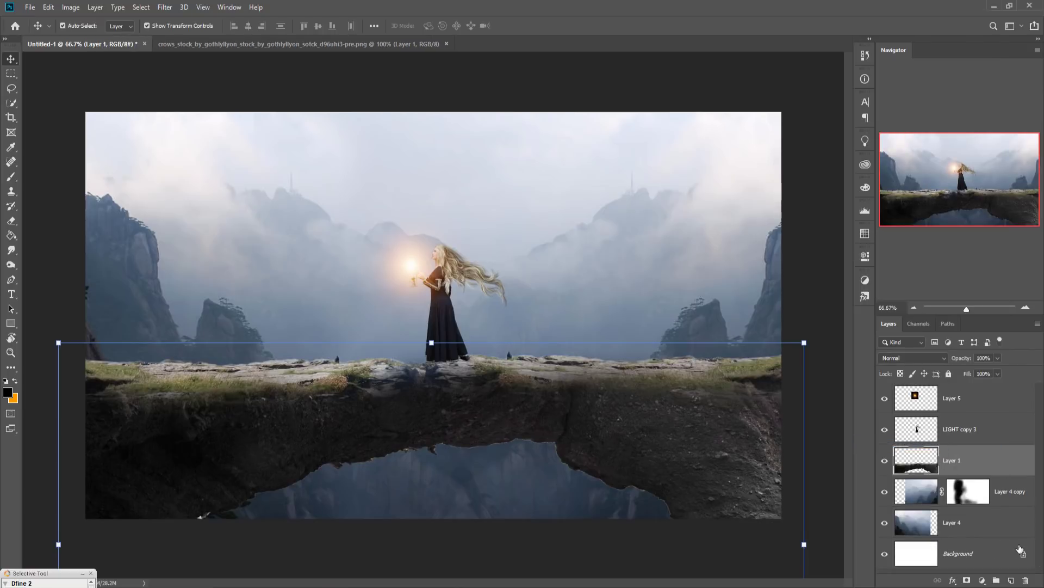
- On a new layer, paint a dark shadow at 100% brush opacity under the woman's feet, stretched wide and flat
{"action": "left_click", "coordinate": [1011, 580]}
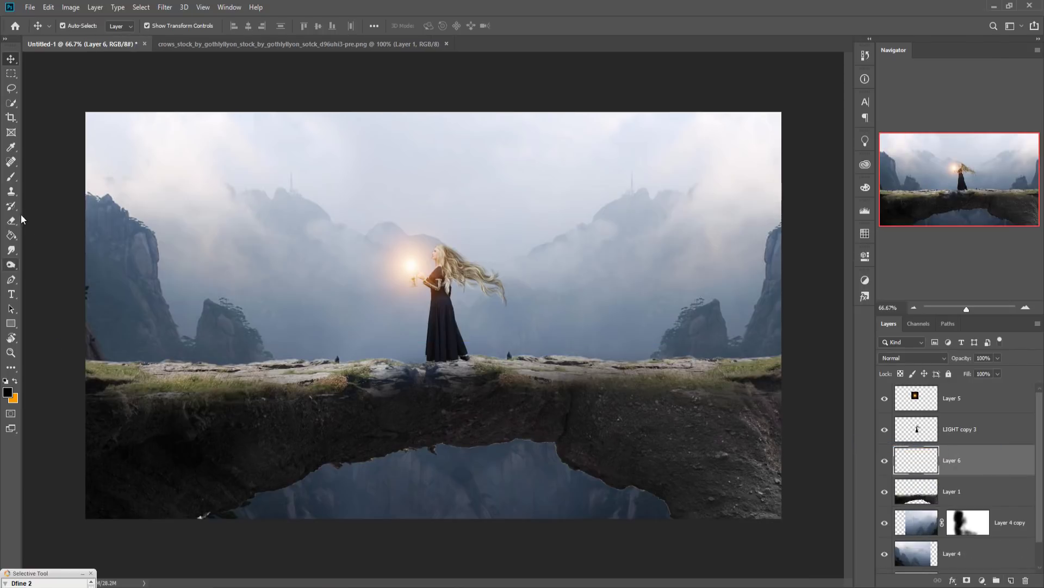
{"action": "left_click", "coordinate": [11, 178]}
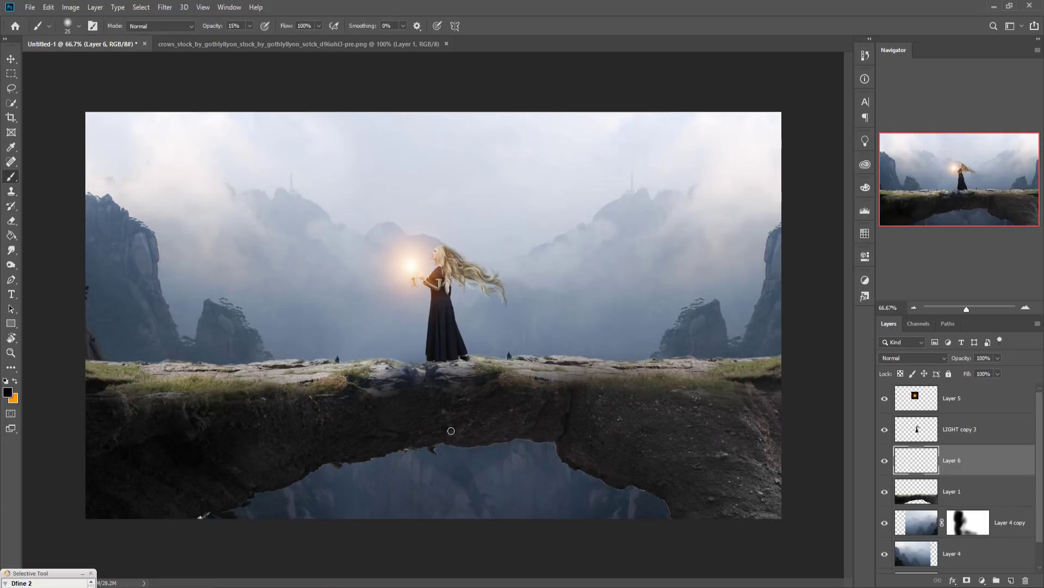
{"action": "left_click", "coordinate": [250, 26]}
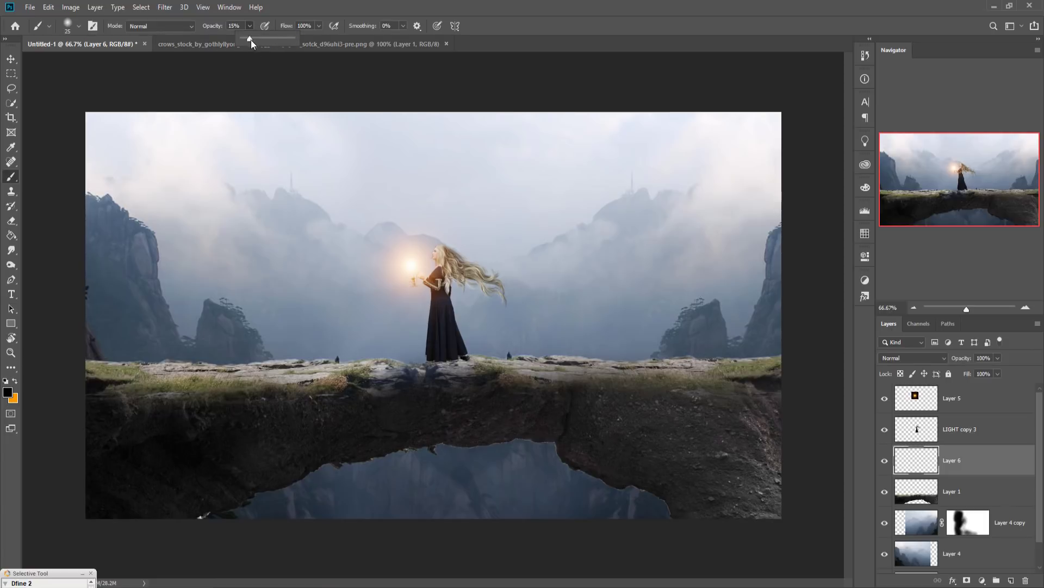
{"action": "left_click_drag", "start_coordinate": [249, 39], "coordinate": [334, 49]}
{"action": "key", "text": "bracketright"}
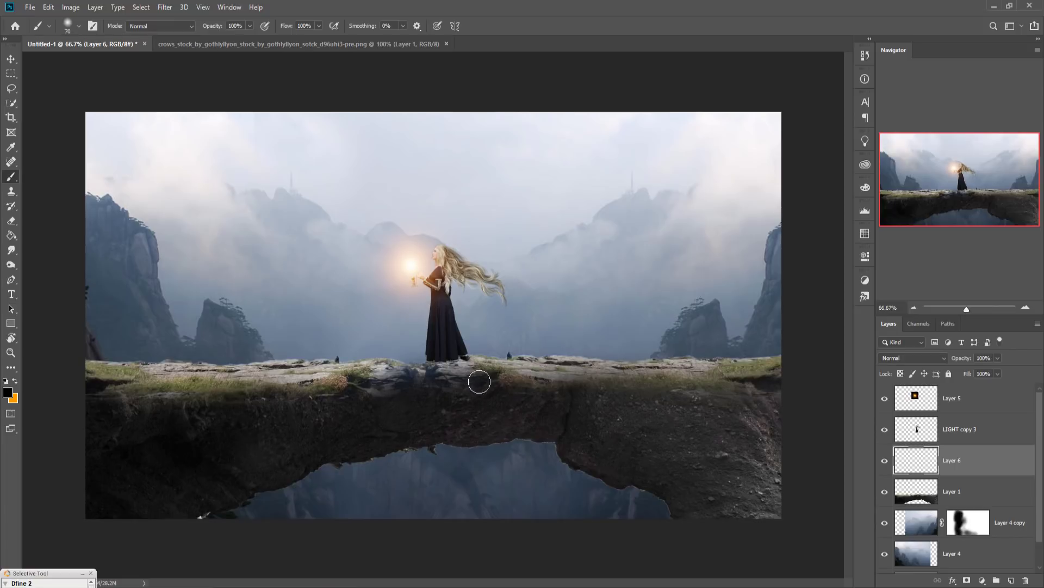
{"action": "key", "text": "bracketright"}
{"action": "key", "text": "bracketright"}
{"action": "key", "text": "bracketright"}
{"action": "left_click_drag", "start_coordinate": [476, 376], "coordinate": [463, 369]}
{"action": "left_click", "coordinate": [11, 58]}
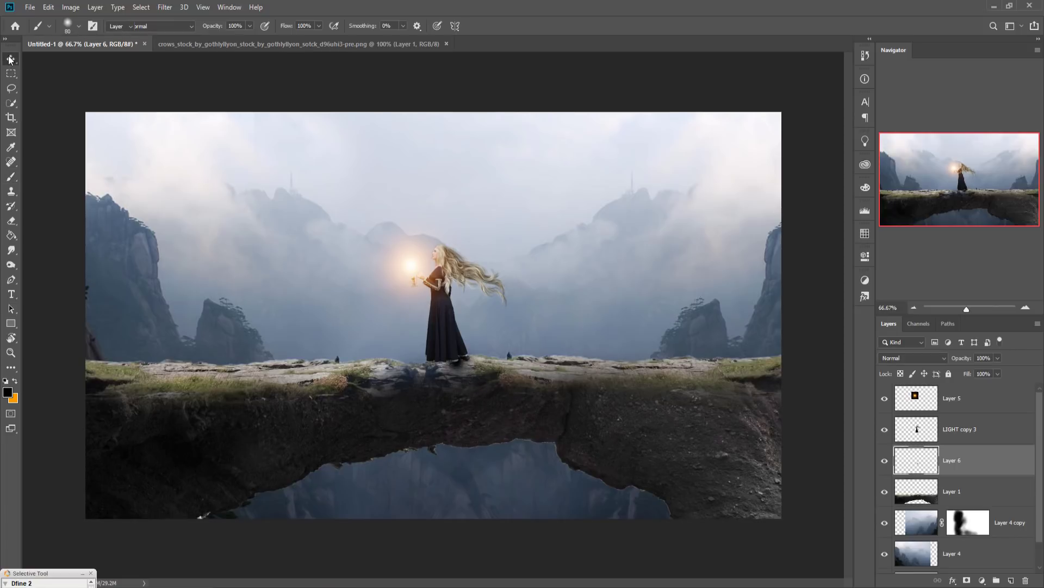
{"action": "left_click_drag", "start_coordinate": [482, 367], "coordinate": [642, 367]}
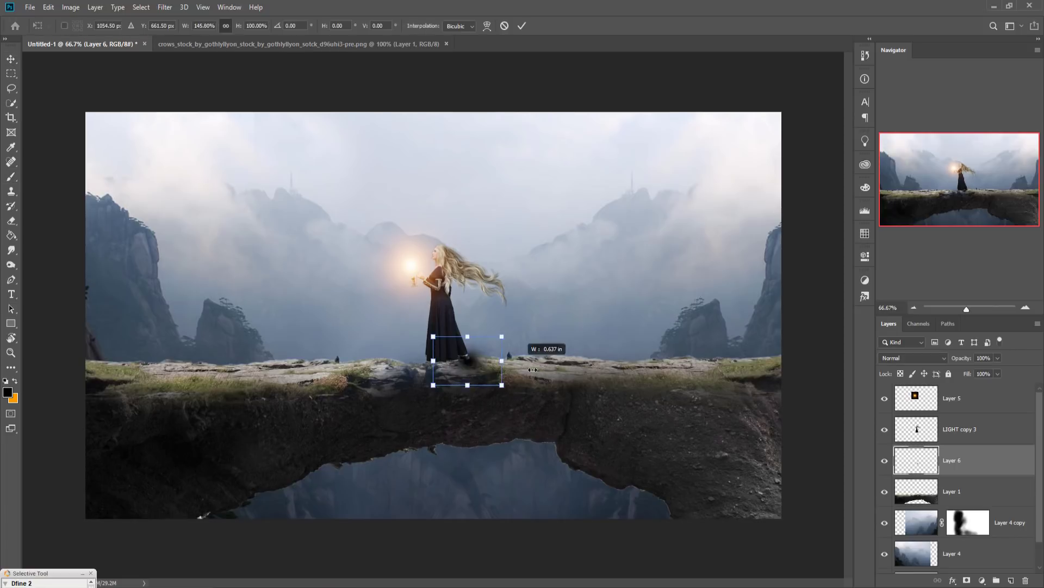
{"action": "mouse_move", "coordinate": [545, 342]}
{"action": "left_mouse_down"}
{"action": "mouse_move", "coordinate": [545, 354]}
{"action": "mouse_move", "coordinate": [446, 364]}
{"action": "left_mouse_up"}
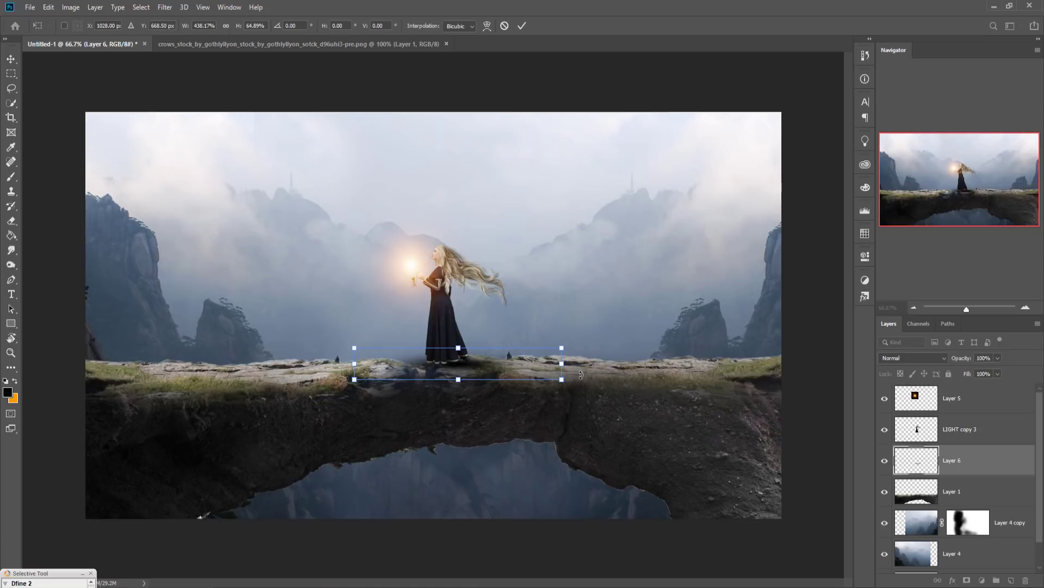
{"action": "left_click", "coordinate": [522, 25]}
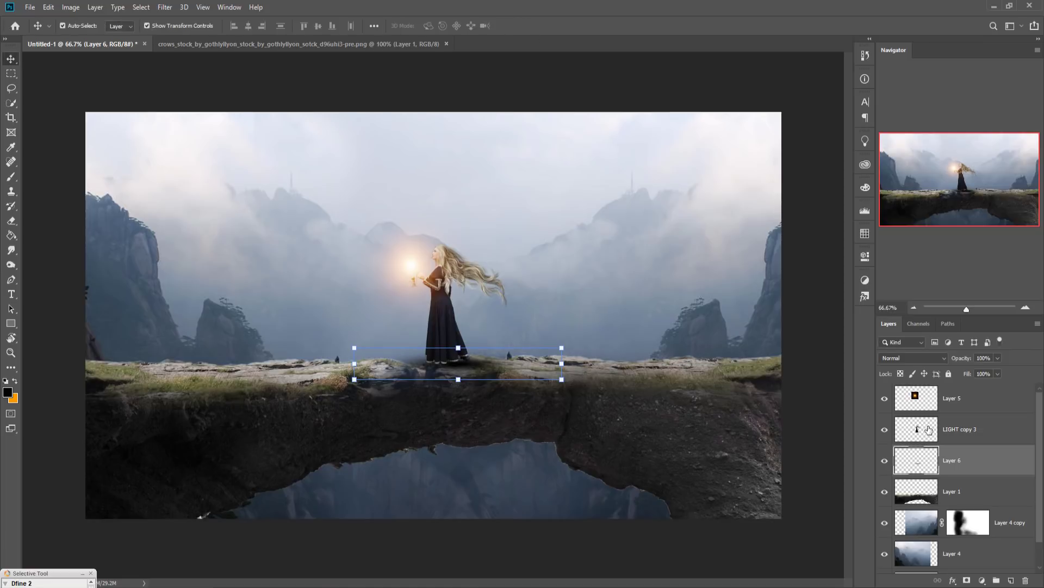
- Fade the shadow layer's opacity and add an empty Layer 7 above Layer 1
{"action": "right_click", "coordinate": [987, 468]}
{"action": "left_click", "coordinate": [1000, 498]}
{"action": "left_click", "coordinate": [998, 358]}
{"action": "left_click_drag", "start_coordinate": [995, 370], "coordinate": [988, 371]}
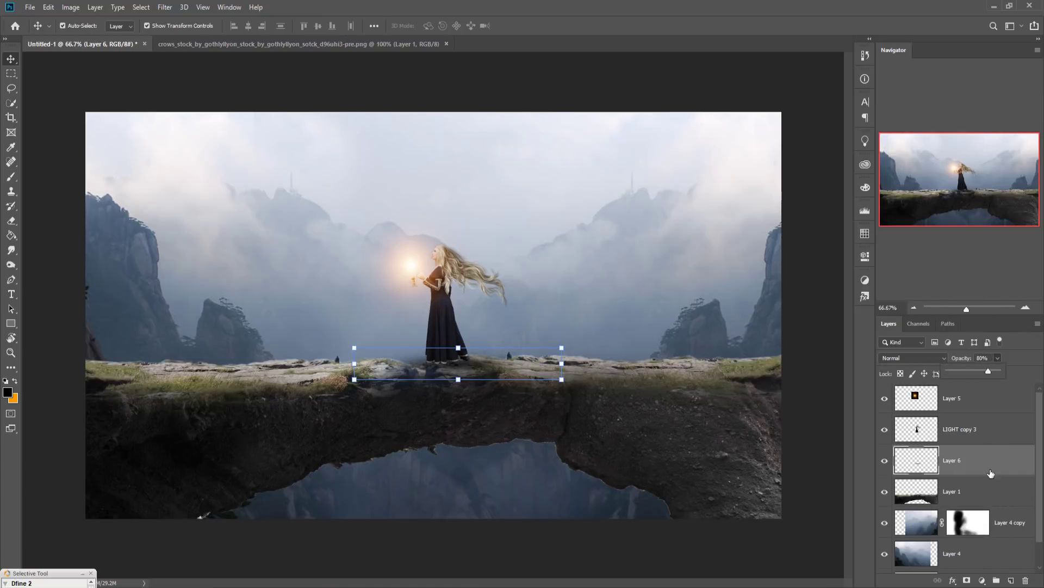
{"action": "left_click", "coordinate": [992, 489]}
{"action": "left_click", "coordinate": [1017, 581]}
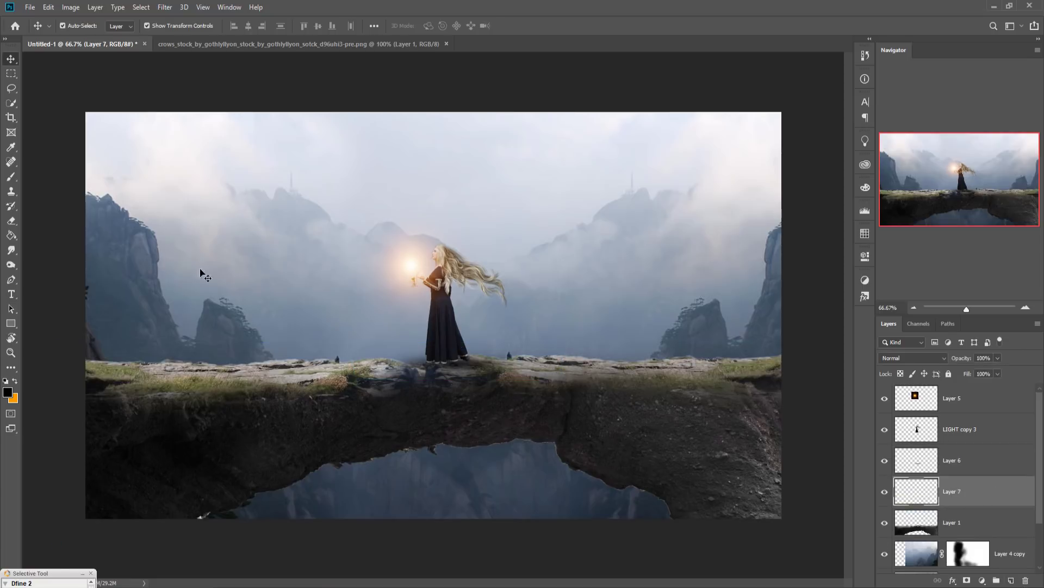
- Pick orange fb9a00 and paint a soft orange glow with an enlarged brush below the woman's feet
{"action": "key", "text": "i"}
{"action": "left_click", "coordinate": [13, 399]}
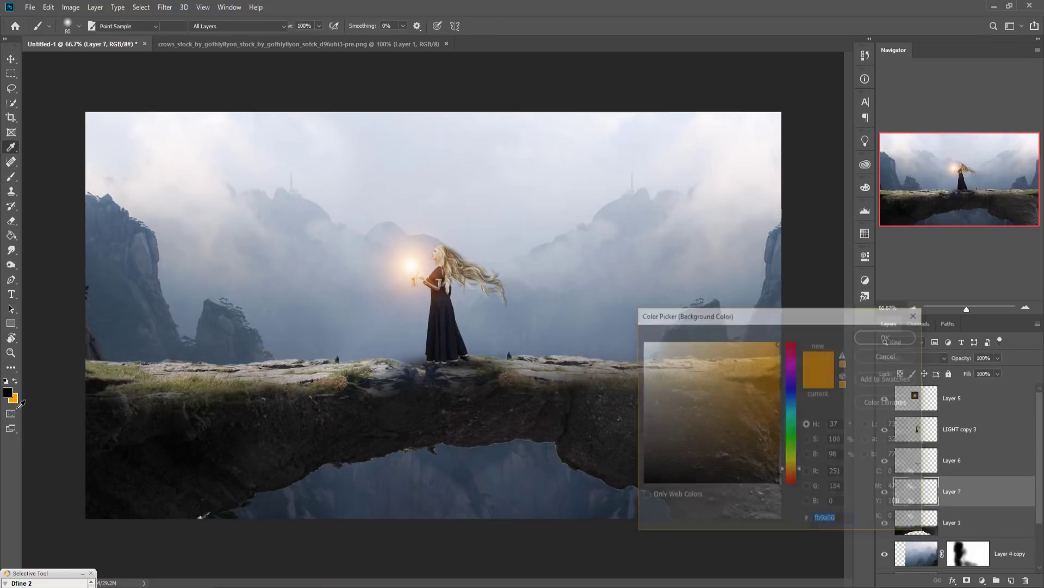
{"action": "key", "text": "b"}
{"action": "left_click", "coordinate": [891, 334]}
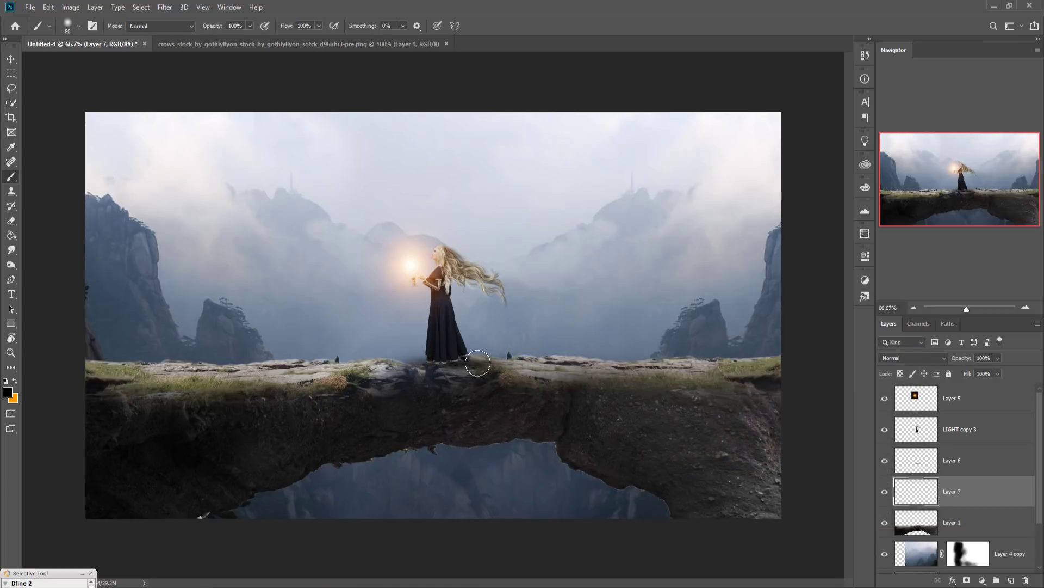
{"action": "key", "text": "bracketright"}
{"action": "key", "text": "bracketright"}
{"action": "key", "text": "bracketright"}
{"action": "key", "text": "bracketright"}
{"action": "key", "text": "bracketright"}
{"action": "key", "text": "bracketright"}
{"action": "key", "text": "bracketright"}
{"action": "key", "text": "bracketright"}
{"action": "left_click", "coordinate": [439, 355]}
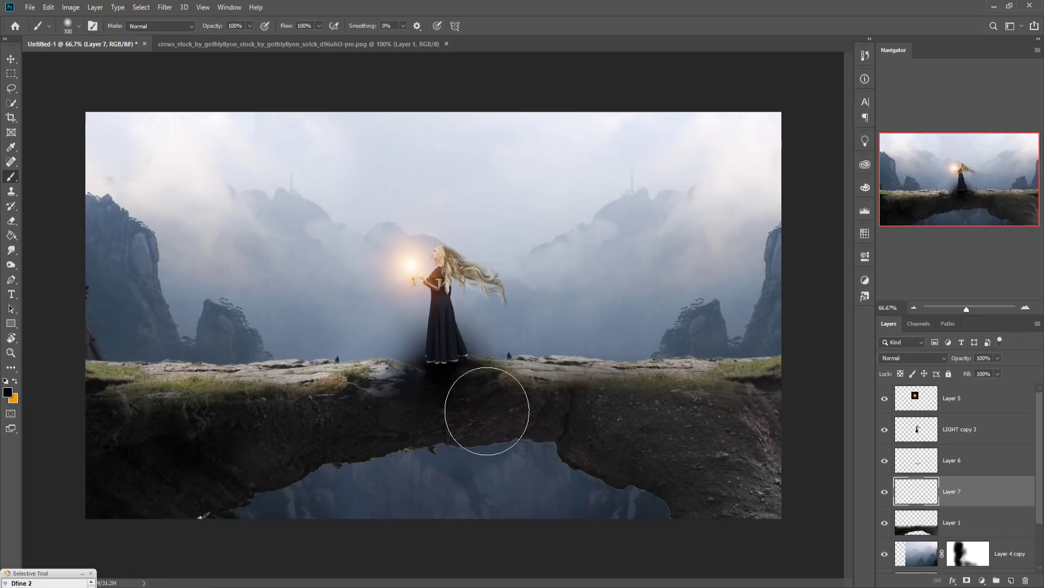
{"action": "key", "text": "ctrl+z"}
{"action": "left_click", "coordinate": [16, 380]}
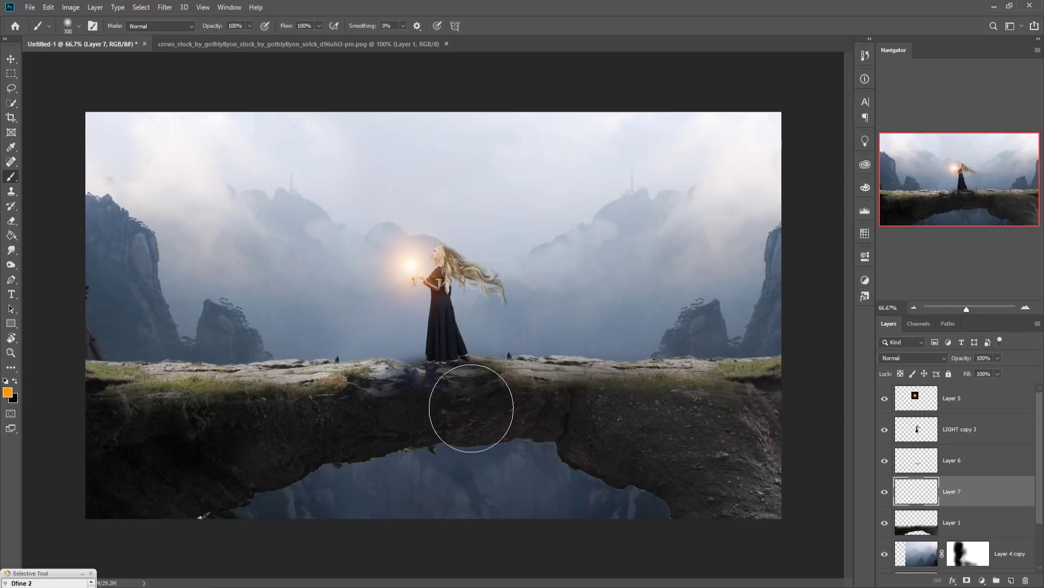
{"action": "left_click", "coordinate": [442, 383]}
- Stretch the orange glow wider on both sides and flatten it along the ledge
{"action": "left_click", "coordinate": [11, 58]}
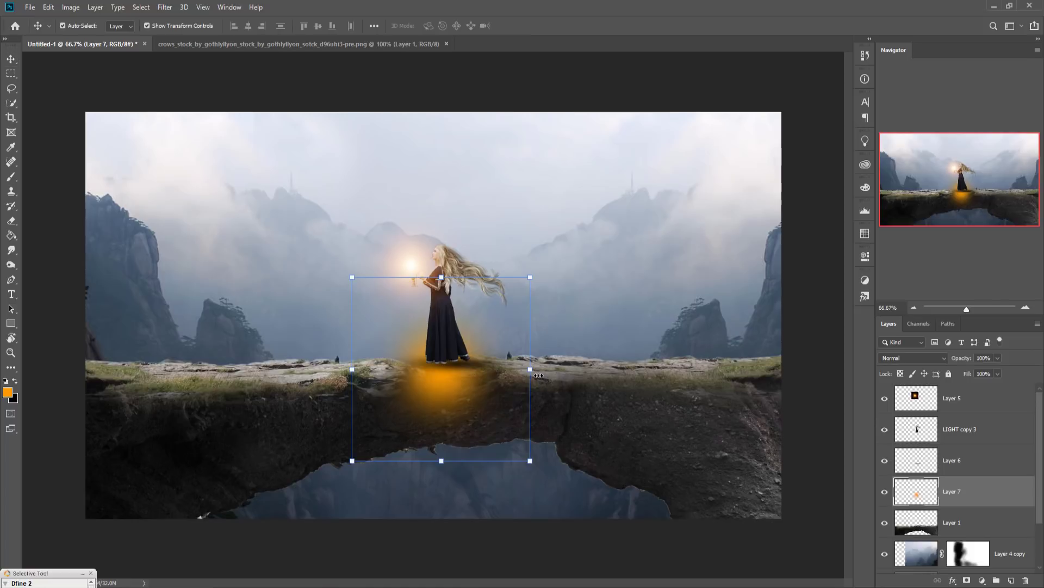
{"action": "left_click_drag", "start_coordinate": [537, 382], "coordinate": [630, 383]}
{"action": "left_click_drag", "start_coordinate": [352, 374], "coordinate": [217, 374]}
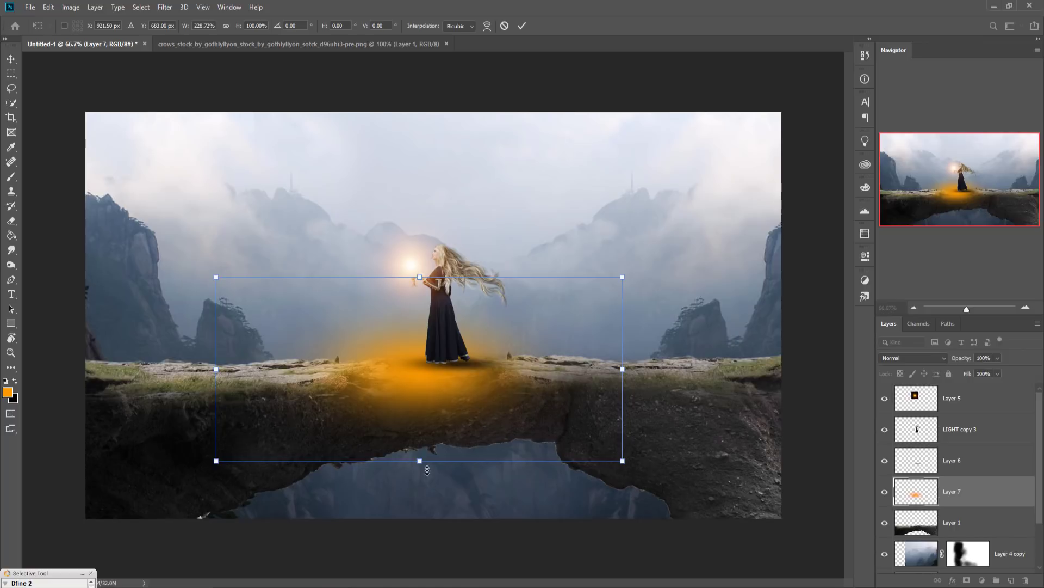
{"action": "left_click_drag", "start_coordinate": [427, 470], "coordinate": [427, 432]}
{"action": "left_click_drag", "start_coordinate": [425, 278], "coordinate": [427, 303]}
- Clip the Layer 7 glow to the rock bridge and set its blend mode to Overlay
{"action": "key", "text": "Return"}
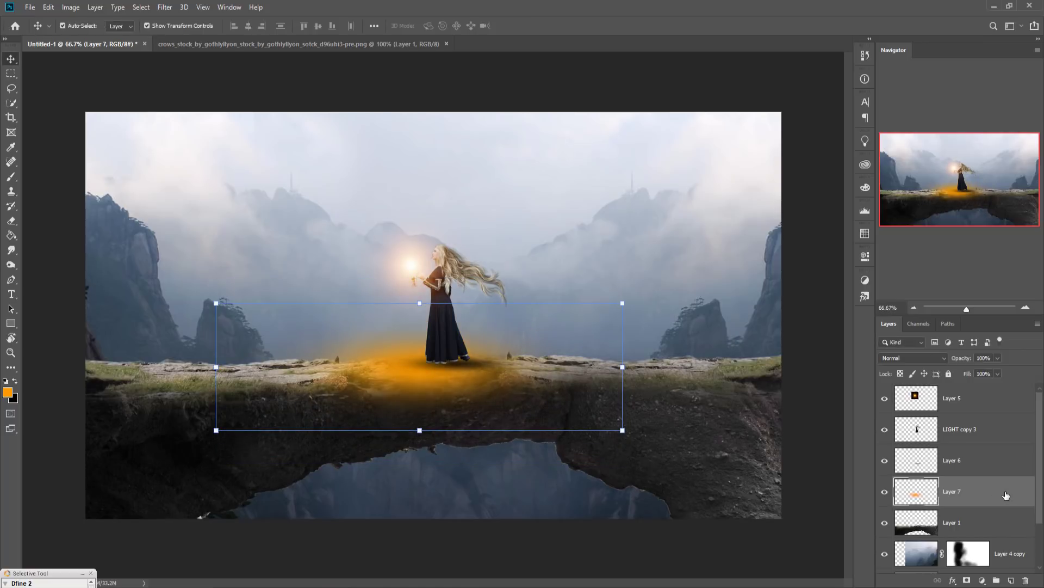
{"action": "right_click", "coordinate": [1000, 488]}
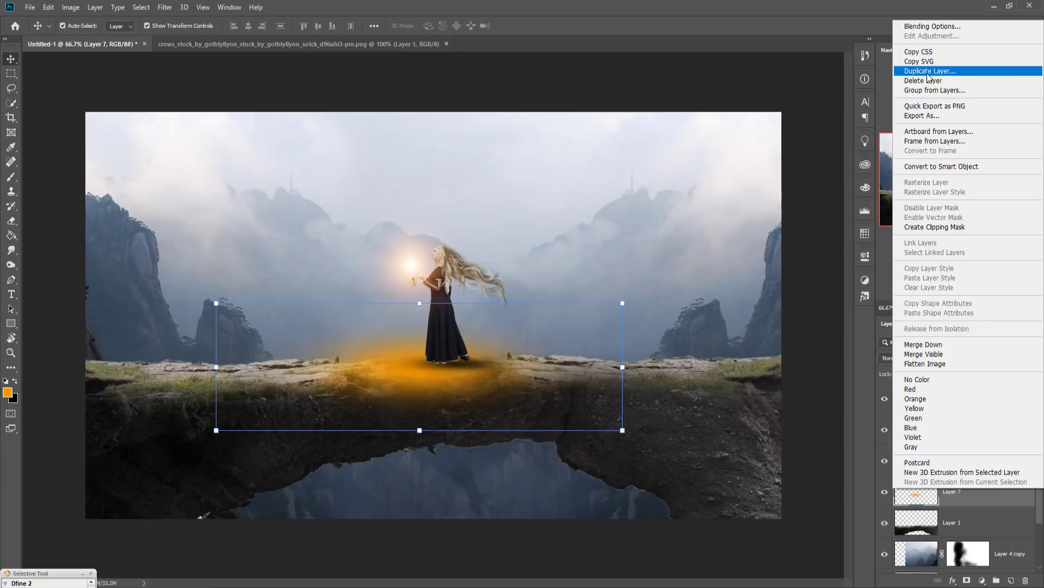
{"action": "left_click", "coordinate": [937, 226]}
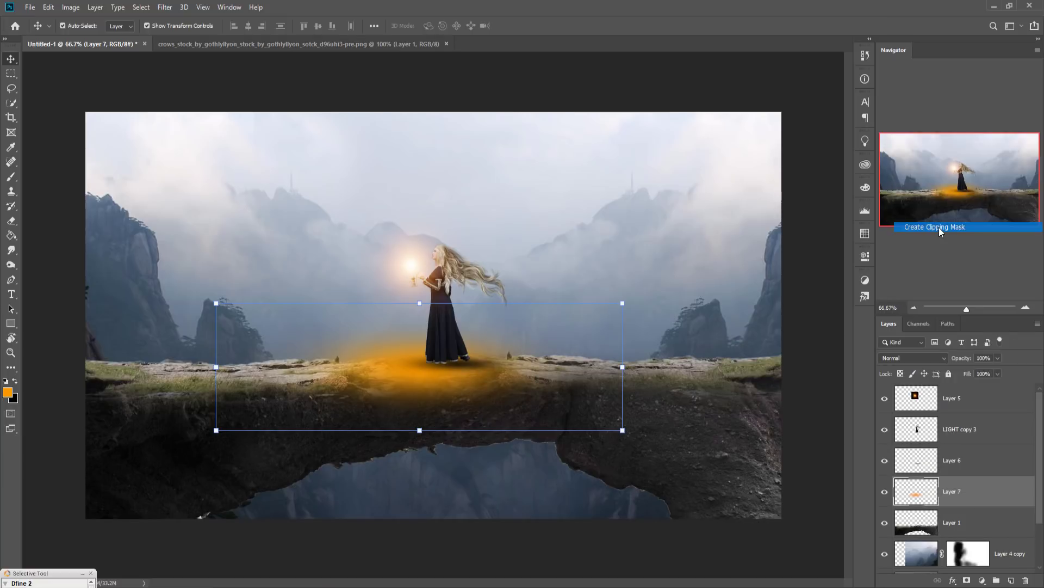
{"action": "left_click", "coordinate": [927, 355]}
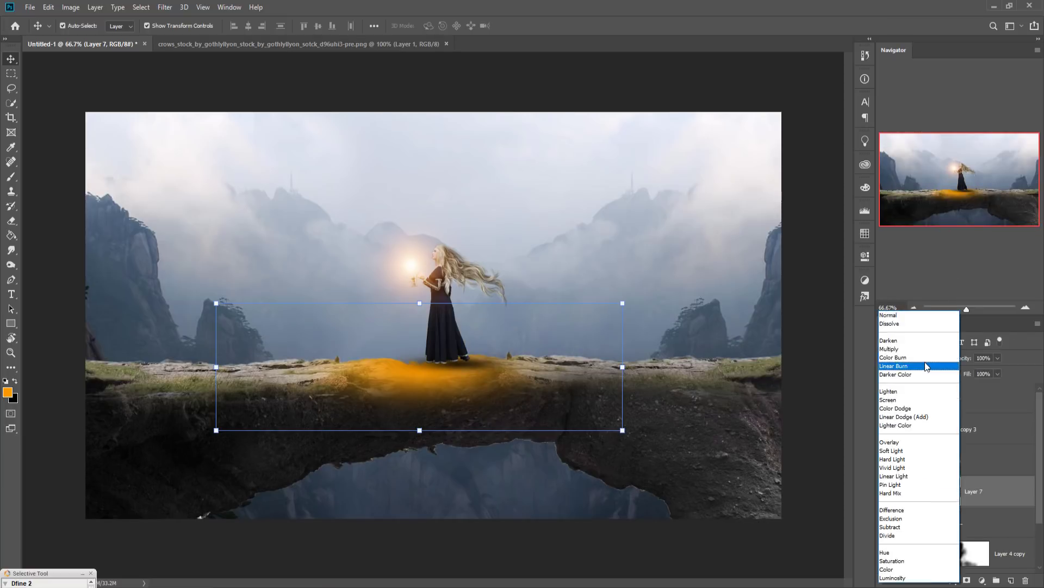
{"action": "left_click", "coordinate": [901, 445]}
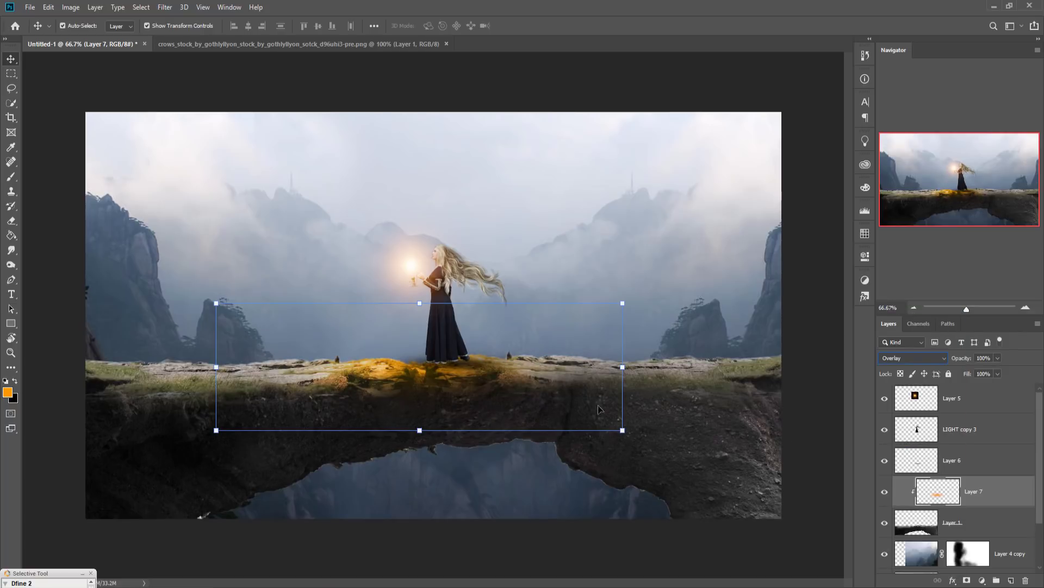
- Widen the glow to about 144% across the bridge top
{"action": "left_click_drag", "start_coordinate": [630, 374], "coordinate": [702, 380]}
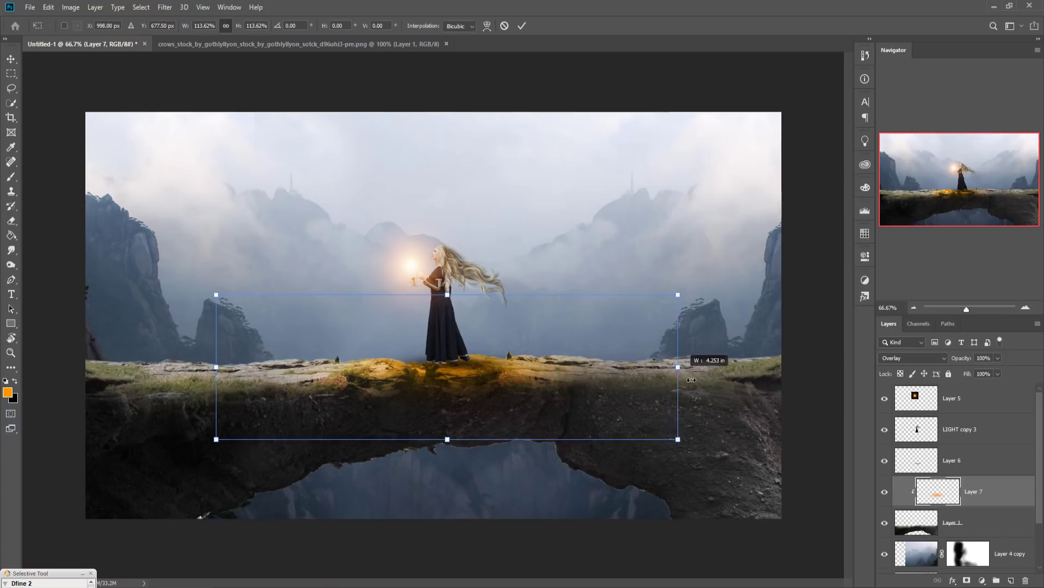
{"action": "left_click_drag", "start_coordinate": [702, 380], "coordinate": [736, 380]}
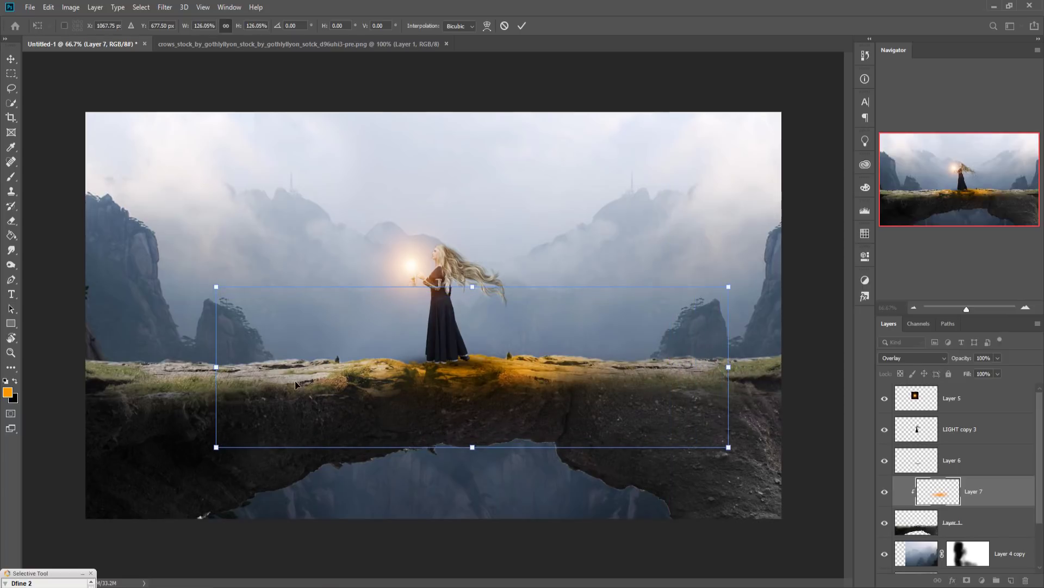
{"action": "left_click_drag", "start_coordinate": [219, 375], "coordinate": [147, 375]}
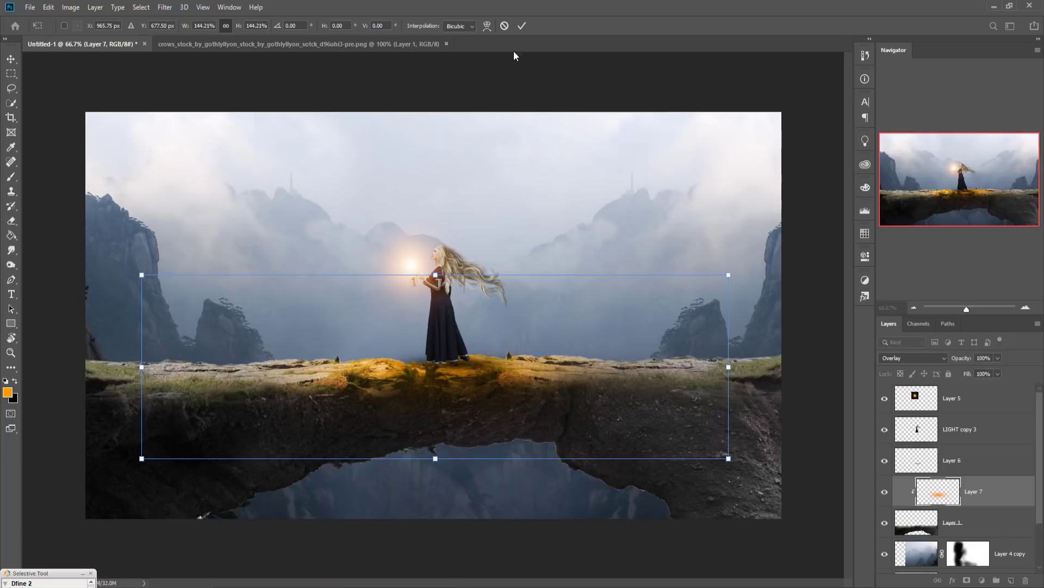
{"action": "left_click", "coordinate": [524, 21]}
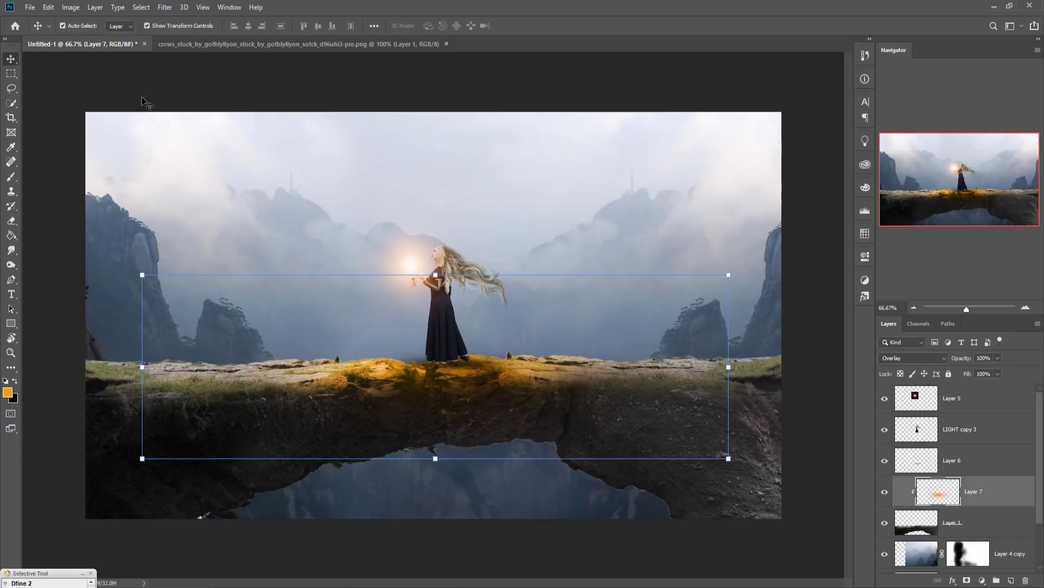
- Lasso the top-right crow in the crows image and drag it into Untitled-1 as Layer 8
{"action": "left_click", "coordinate": [228, 44]}
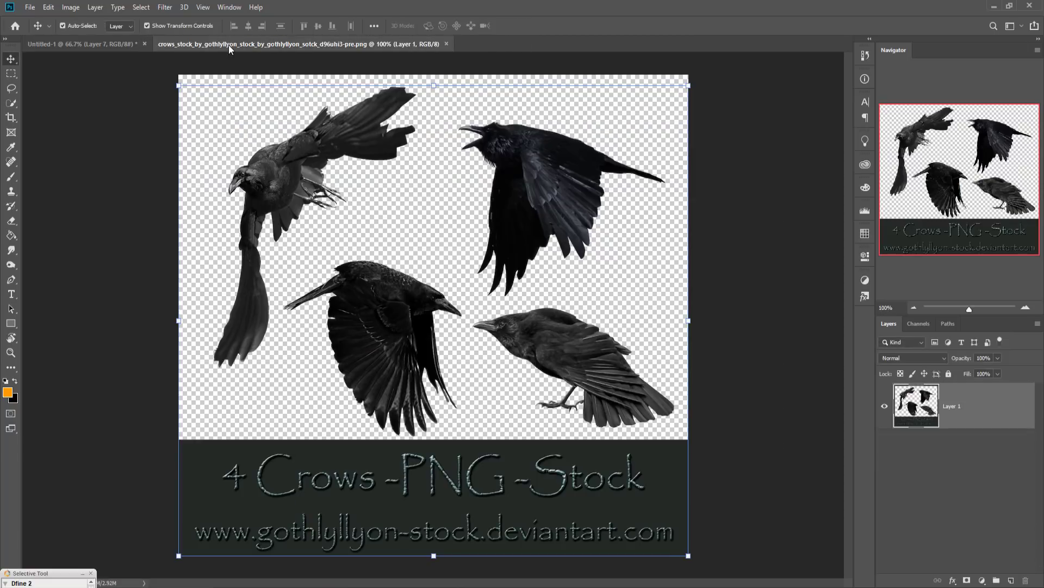
{"action": "left_click", "coordinate": [11, 89]}
{"action": "left_click_drag", "start_coordinate": [459, 112], "coordinate": [485, 303]}
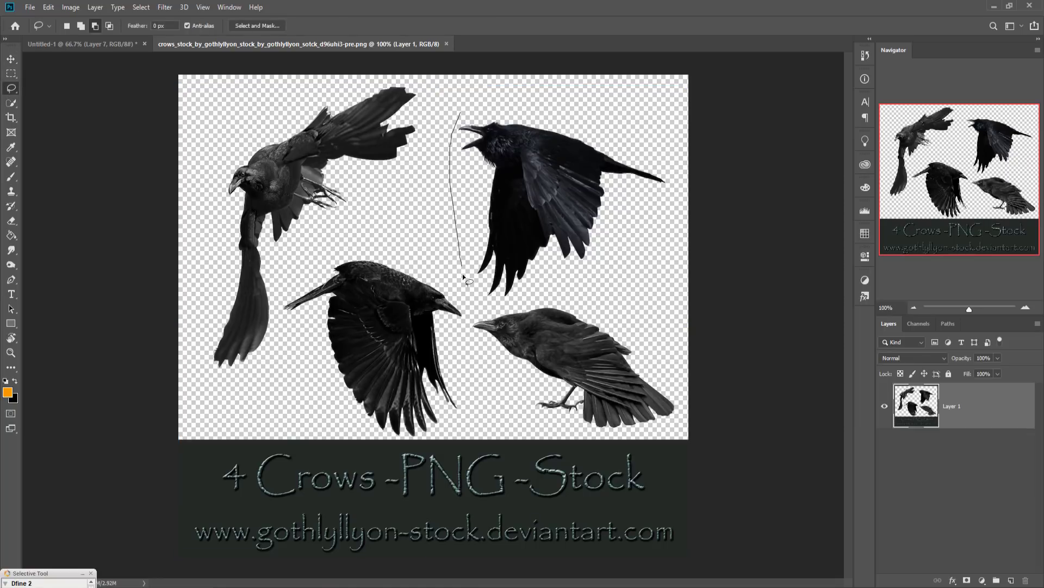
{"action": "left_click_drag", "start_coordinate": [564, 287], "coordinate": [661, 223]}
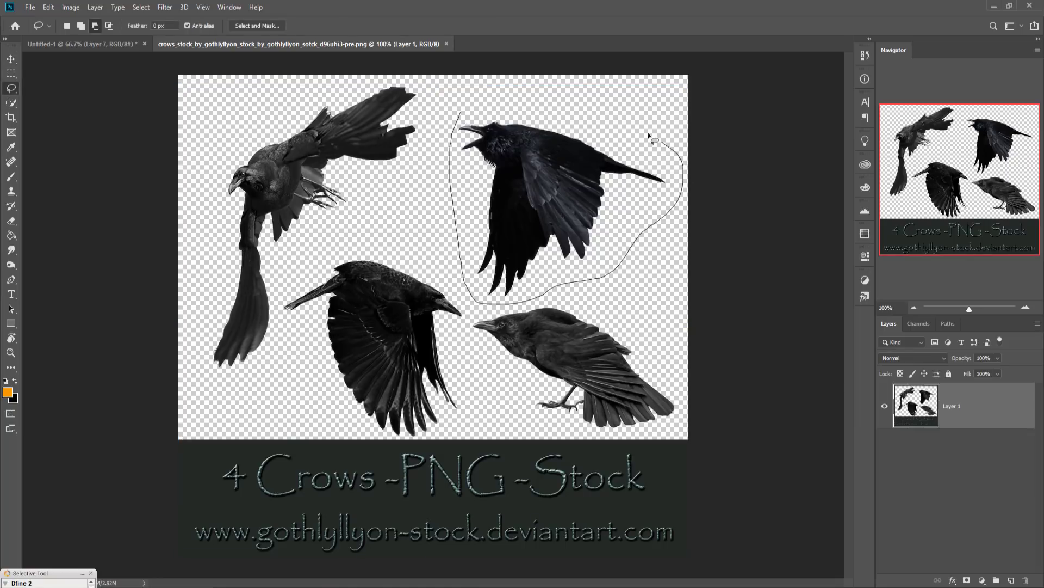
{"action": "left_click_drag", "start_coordinate": [649, 137], "coordinate": [459, 114]}
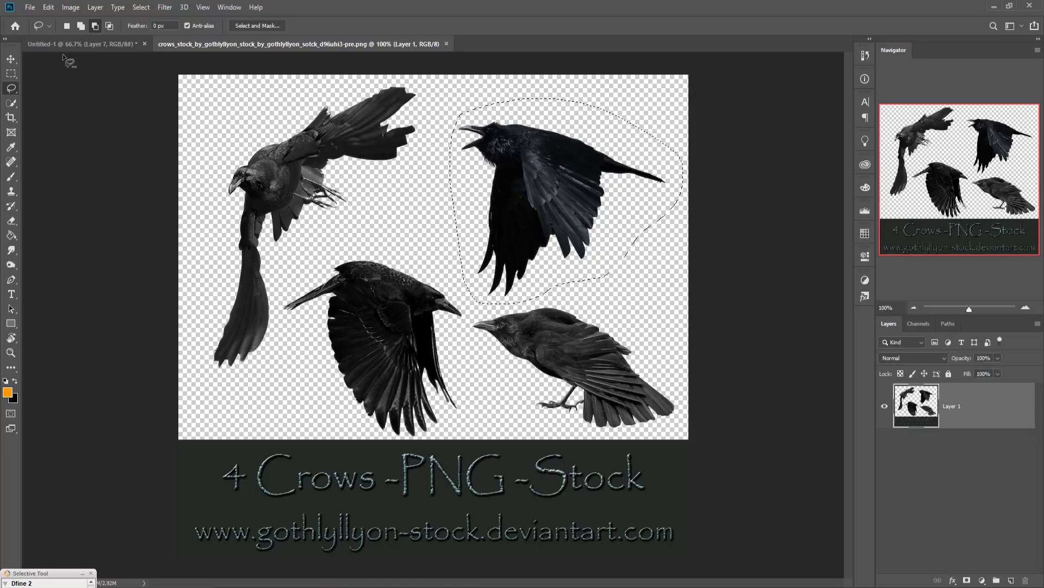
{"action": "key", "text": "v"}
{"action": "mouse_move", "coordinate": [312, 44]}
{"action": "left_mouse_down"}
{"action": "mouse_move", "coordinate": [308, 81]}
{"action": "mouse_move", "coordinate": [594, 128]}
{"action": "left_mouse_up"}
{"action": "left_click_drag", "start_coordinate": [799, 241], "coordinate": [409, 195]}
{"action": "left_click", "coordinate": [910, 123]}
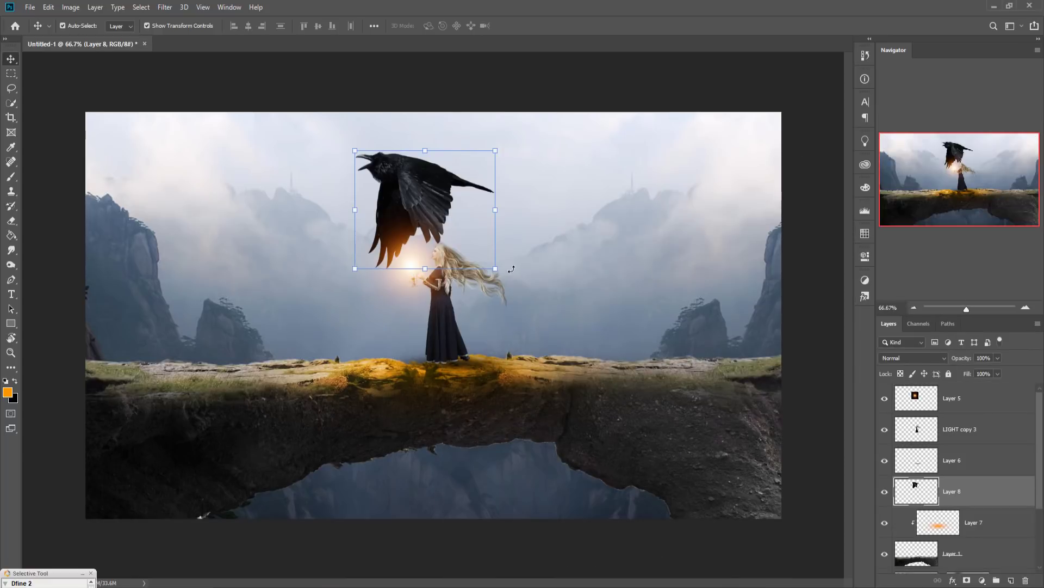
- Scale the crow down to about 90% and place it in the sky left of the candle
{"action": "left_click_drag", "start_coordinate": [437, 188], "coordinate": [367, 228]}
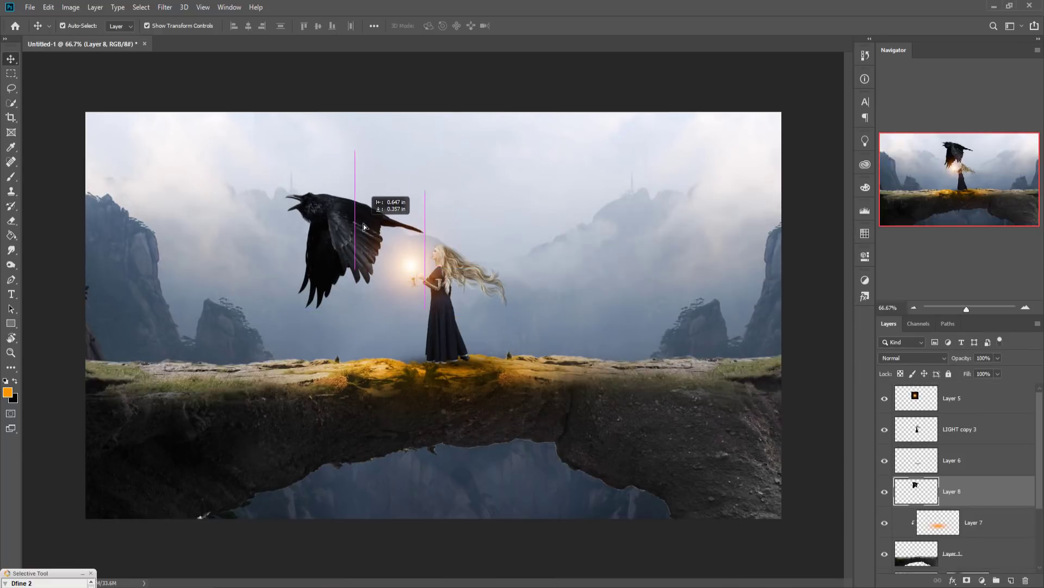
{"action": "mouse_move", "coordinate": [425, 309]}
{"action": "left_mouse_down"}
{"action": "mouse_move", "coordinate": [326, 224]}
{"action": "mouse_move", "coordinate": [374, 267]}
{"action": "mouse_move", "coordinate": [368, 247]}
{"action": "left_mouse_up"}
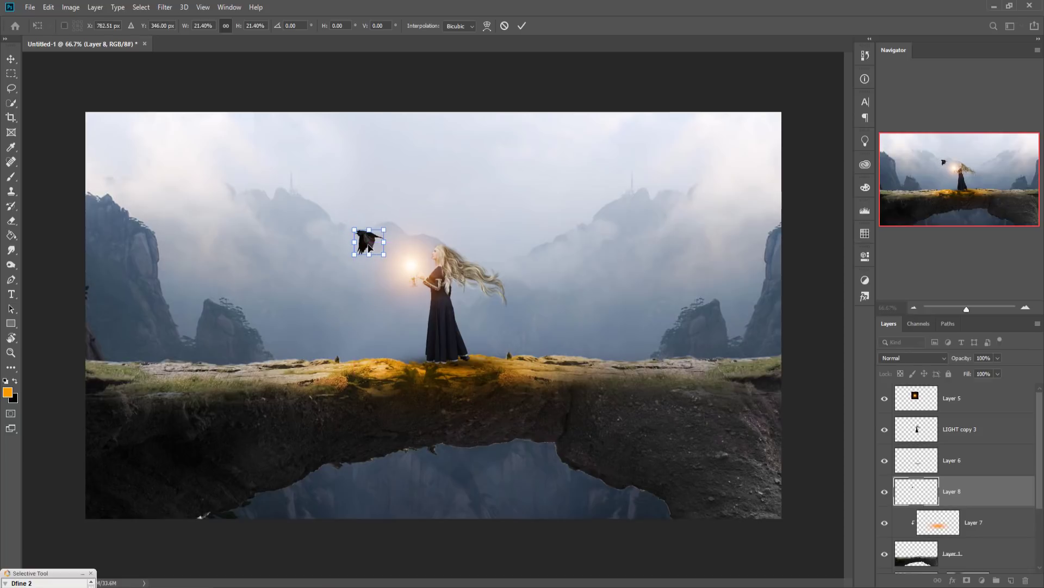
{"action": "left_click", "coordinate": [521, 26]}
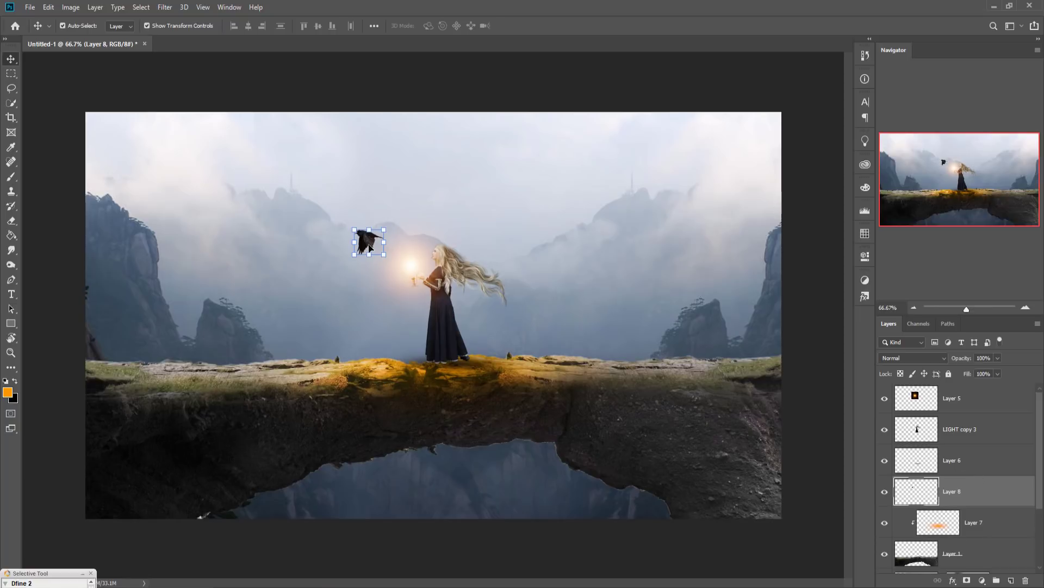
{"action": "left_click_drag", "start_coordinate": [387, 262], "coordinate": [380, 254]}
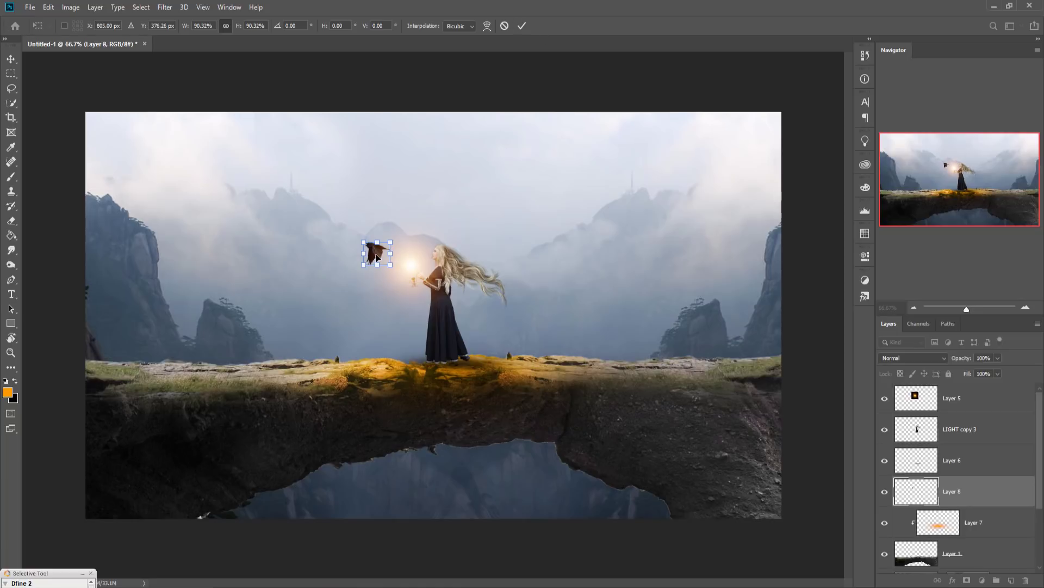
{"action": "left_click_drag", "start_coordinate": [377, 257], "coordinate": [341, 234]}
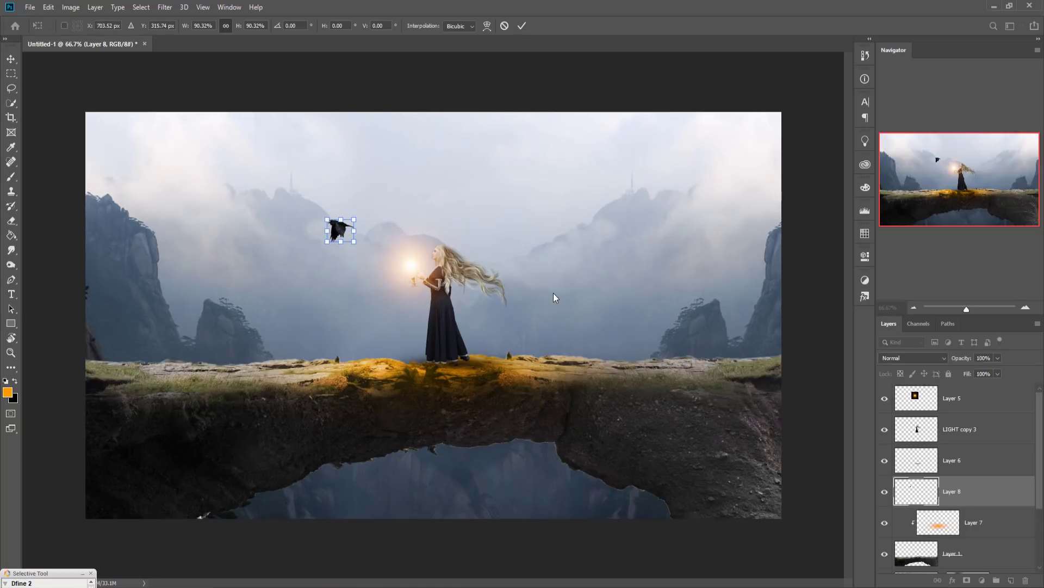
{"action": "left_click", "coordinate": [522, 25]}
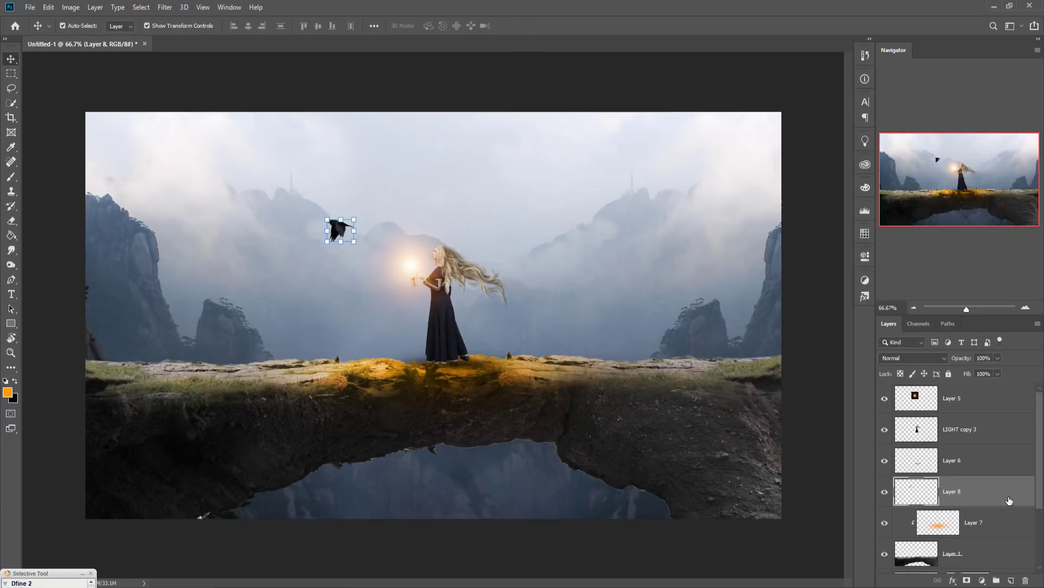
- Add an empty Layer 9 above the Layer 4 copy mountain layer
{"action": "left_click", "coordinate": [993, 438]}
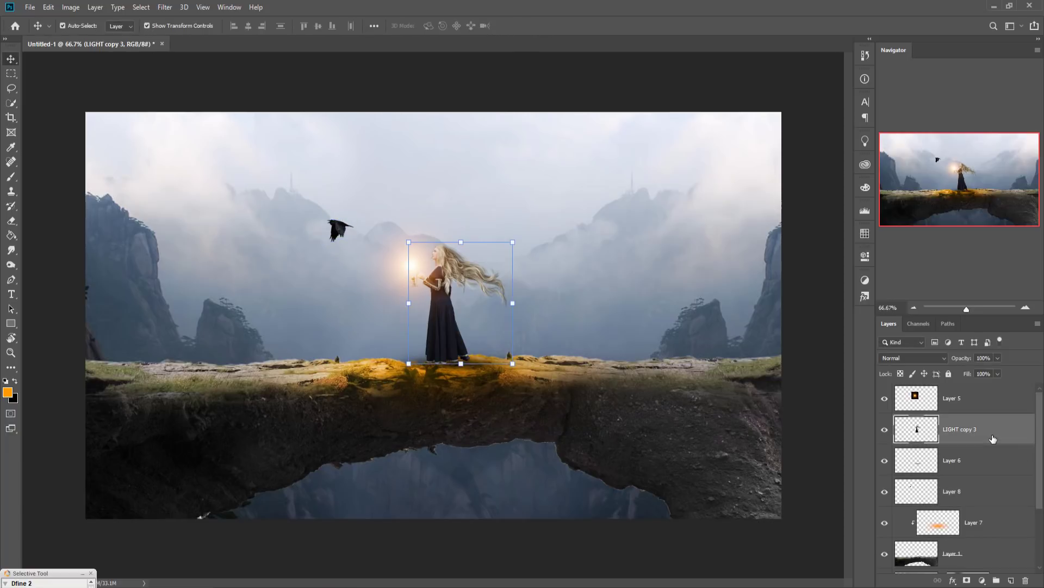
{"action": "scroll", "coordinate": [993, 438], "scroll_direction": "down", "scroll_amount": 3}
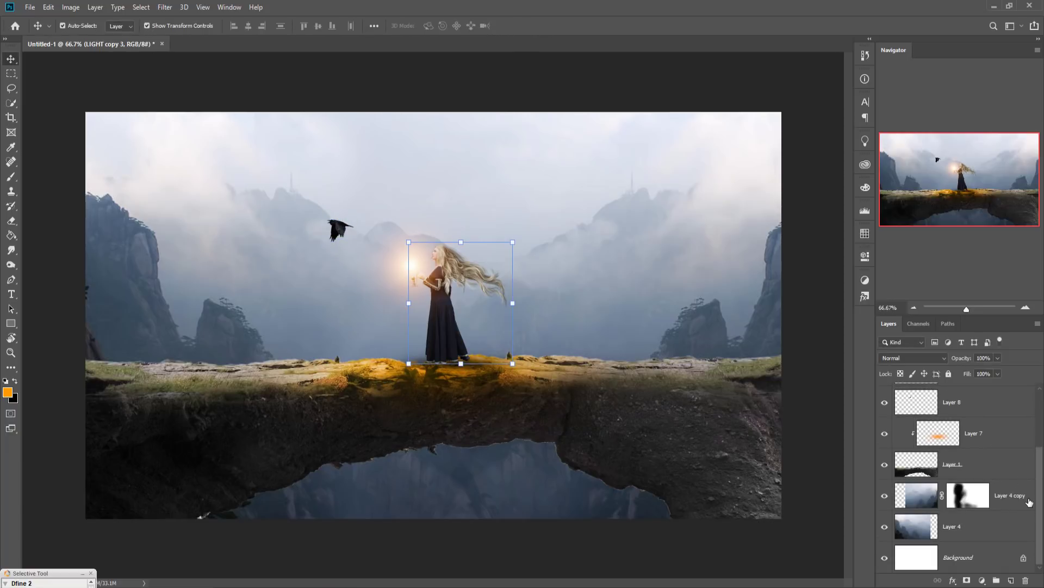
{"action": "left_click", "coordinate": [1030, 502]}
{"action": "left_click", "coordinate": [1012, 581]}
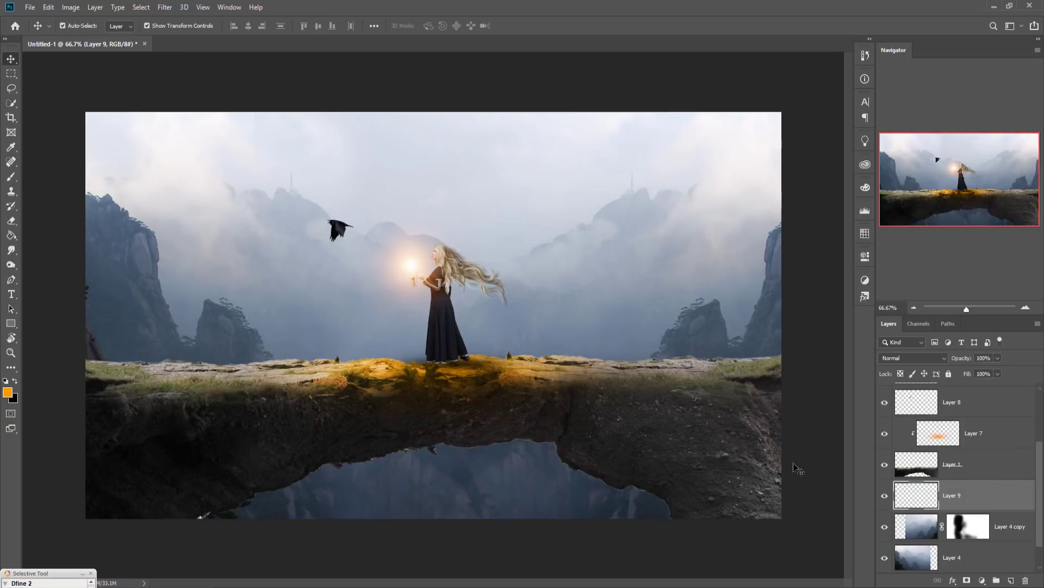
- Paint black at size 1000 and 8% opacity across the sky around the woman and crow
{"action": "left_click", "coordinate": [11, 176]}
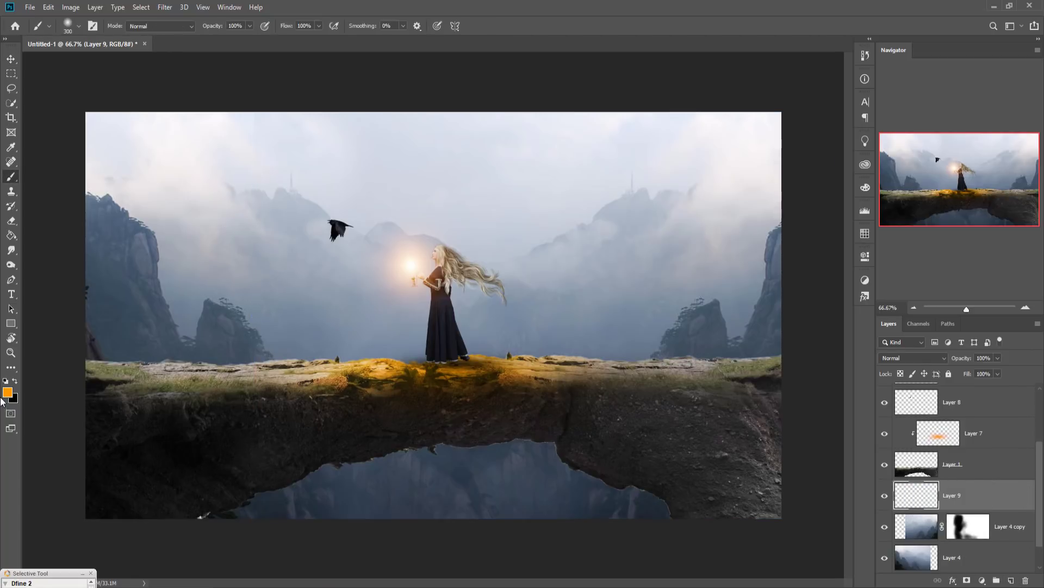
{"action": "left_click", "coordinate": [16, 381]}
{"action": "key", "text": "bracketright"}
{"action": "key", "text": "bracketright"}
{"action": "key", "text": "bracketright"}
{"action": "key", "text": "bracketright"}
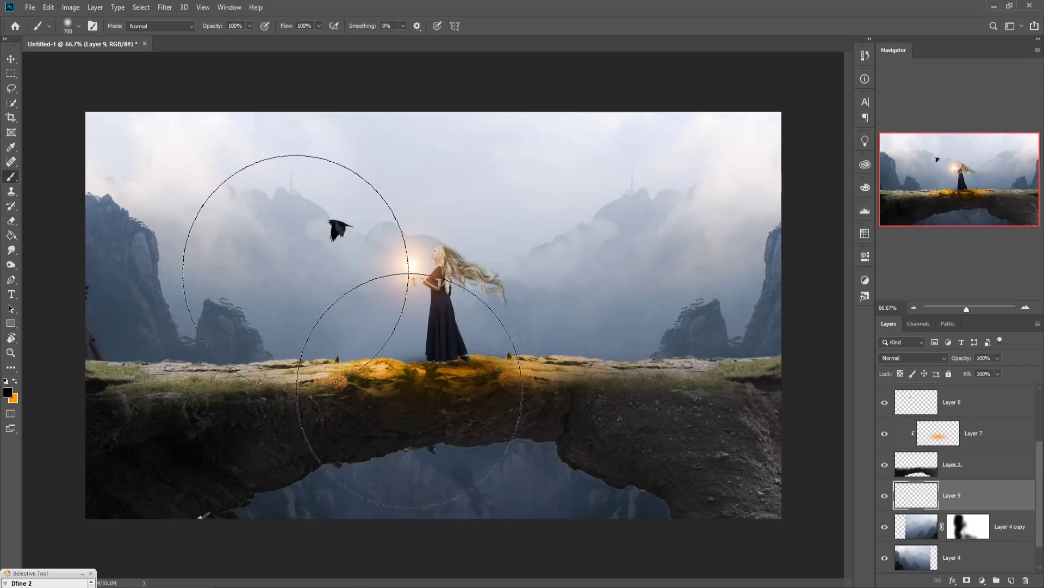
{"action": "key", "text": "bracketright"}
{"action": "key", "text": "bracketright"}
{"action": "key", "text": "bracketright"}
{"action": "left_click", "coordinate": [250, 27]}
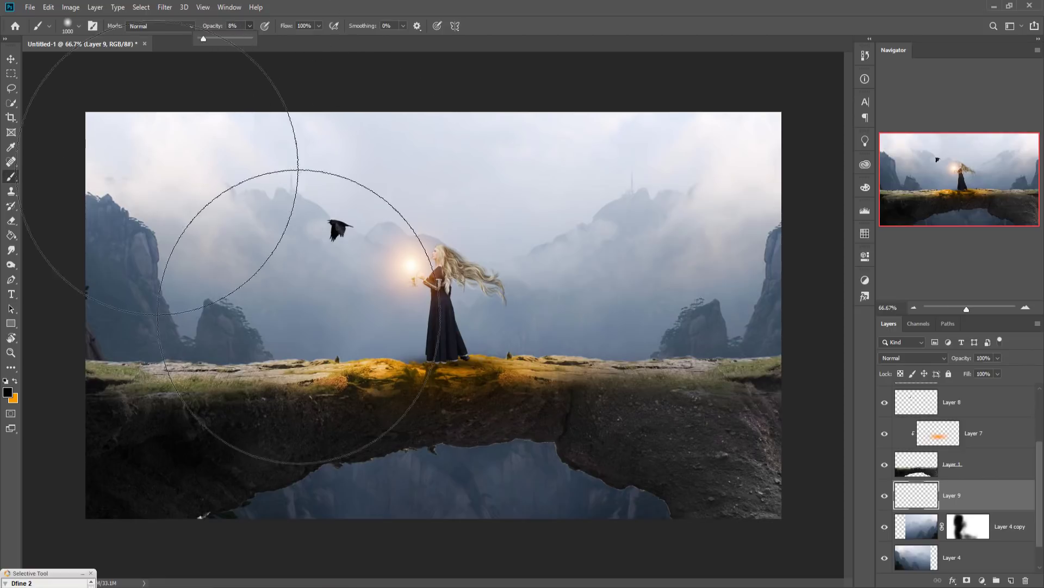
{"action": "left_click_drag", "start_coordinate": [175, 183], "coordinate": [702, 141]}
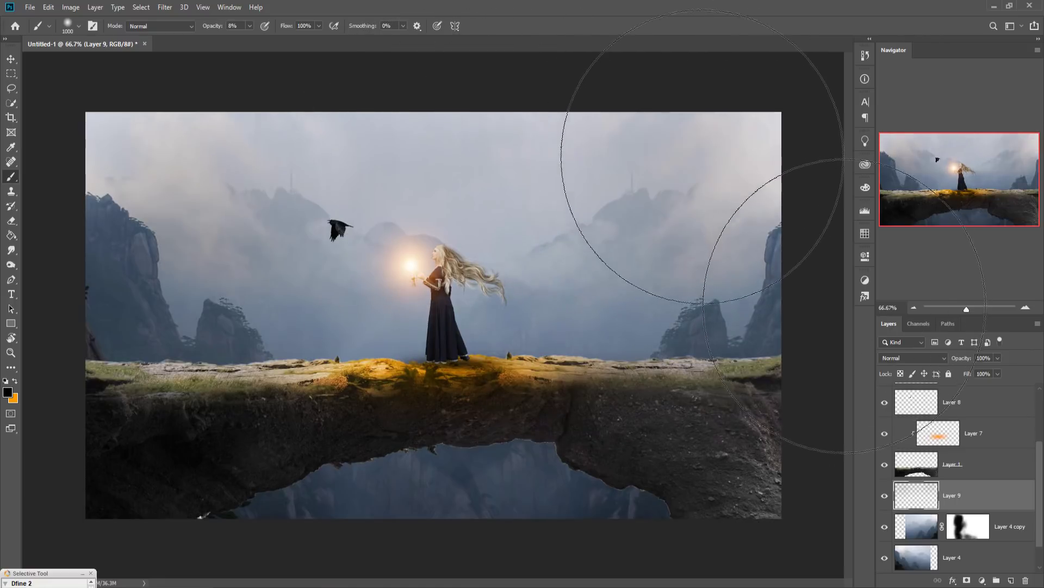
{"action": "left_click_drag", "start_coordinate": [453, 169], "coordinate": [261, 228]}
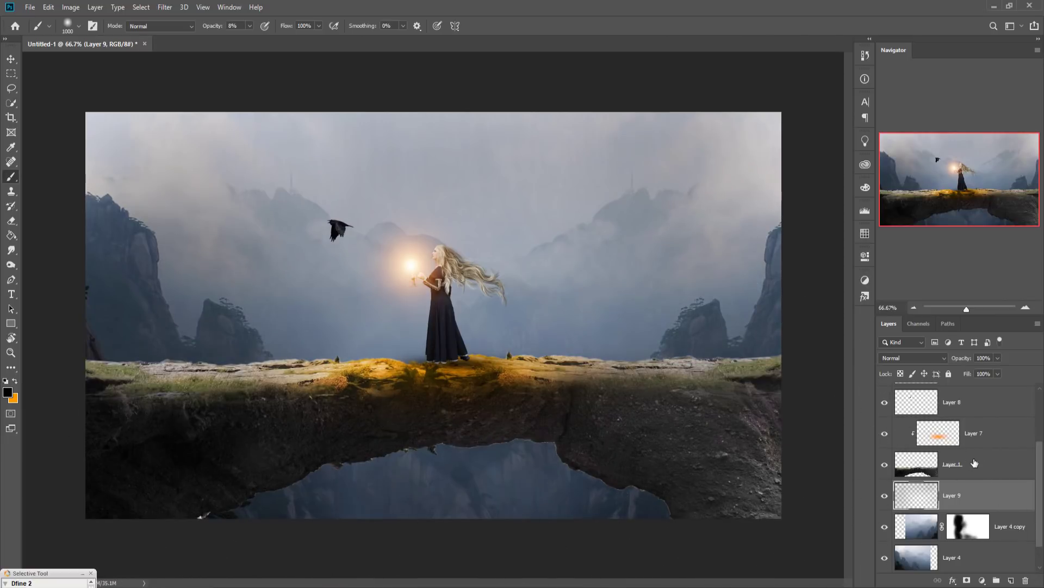
- On a new Layer 10, darken the rocky cliffs at the left and right edges
{"action": "left_click", "coordinate": [1001, 468]}
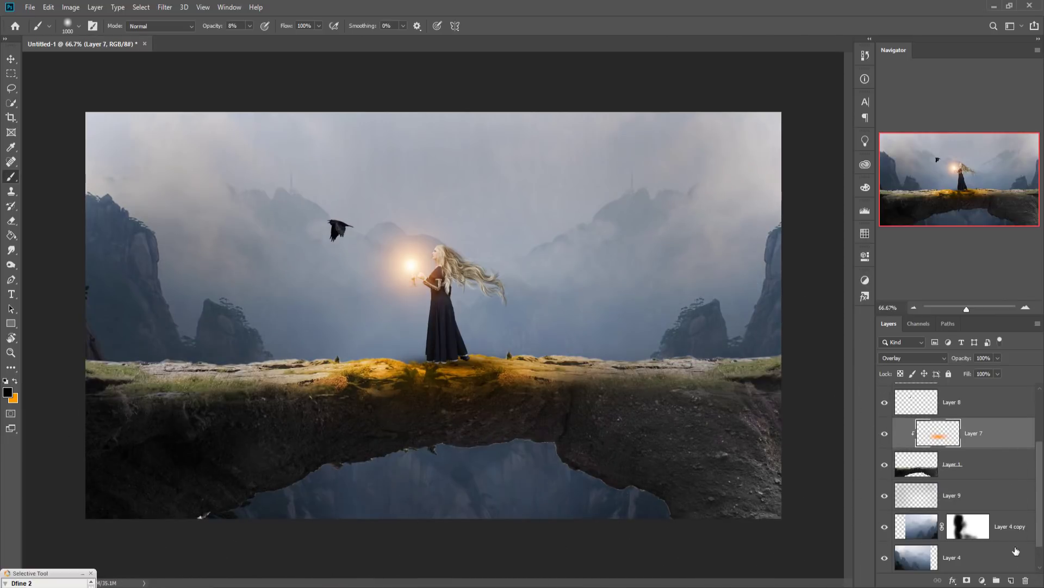
{"action": "left_click", "coordinate": [1010, 580]}
{"action": "left_click_drag", "start_coordinate": [805, 416], "coordinate": [745, 425]}
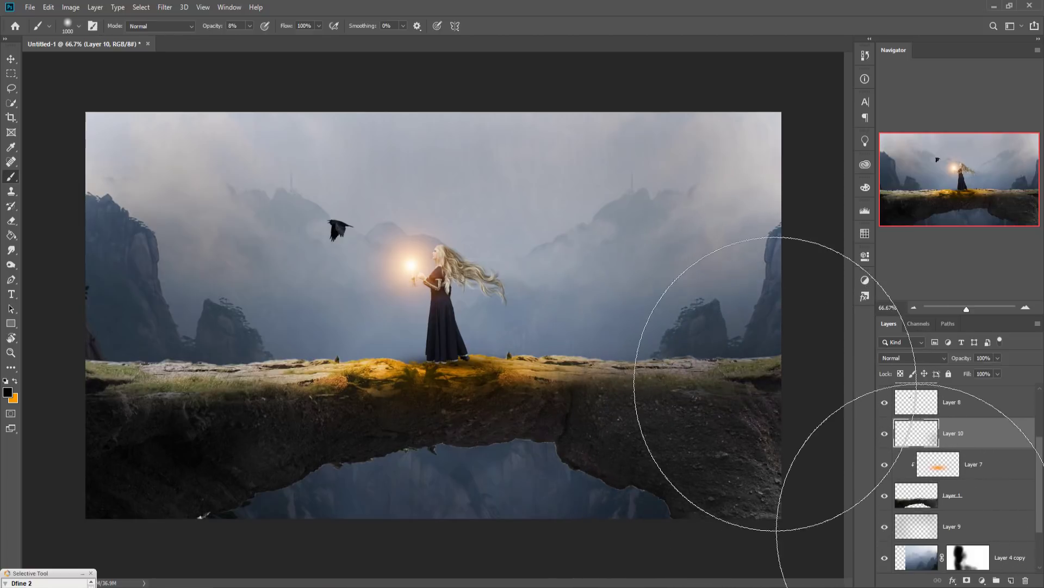
{"action": "mouse_move", "coordinate": [280, 373]}
{"action": "left_mouse_down"}
{"action": "mouse_move", "coordinate": [130, 371]}
{"action": "mouse_move", "coordinate": [220, 443]}
{"action": "mouse_move", "coordinate": [615, 493]}
{"action": "mouse_move", "coordinate": [571, 555]}
{"action": "mouse_move", "coordinate": [569, 530]}
{"action": "left_mouse_up"}
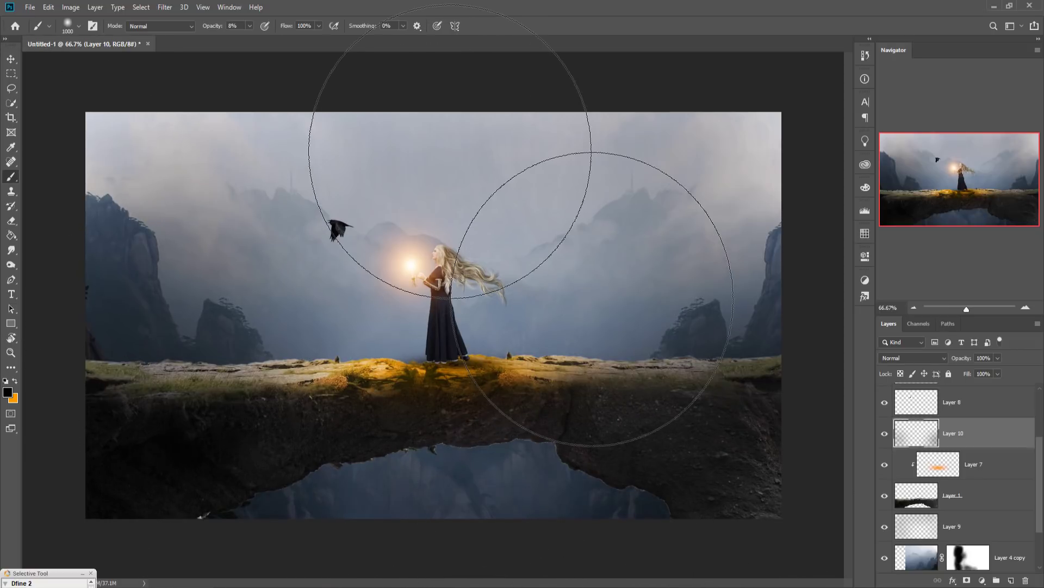
- Select Layer 9, switch to the Move tool, then select the orange glow Layer 7
{"action": "scroll", "coordinate": [961, 528], "scroll_direction": "down", "scroll_amount": 2}
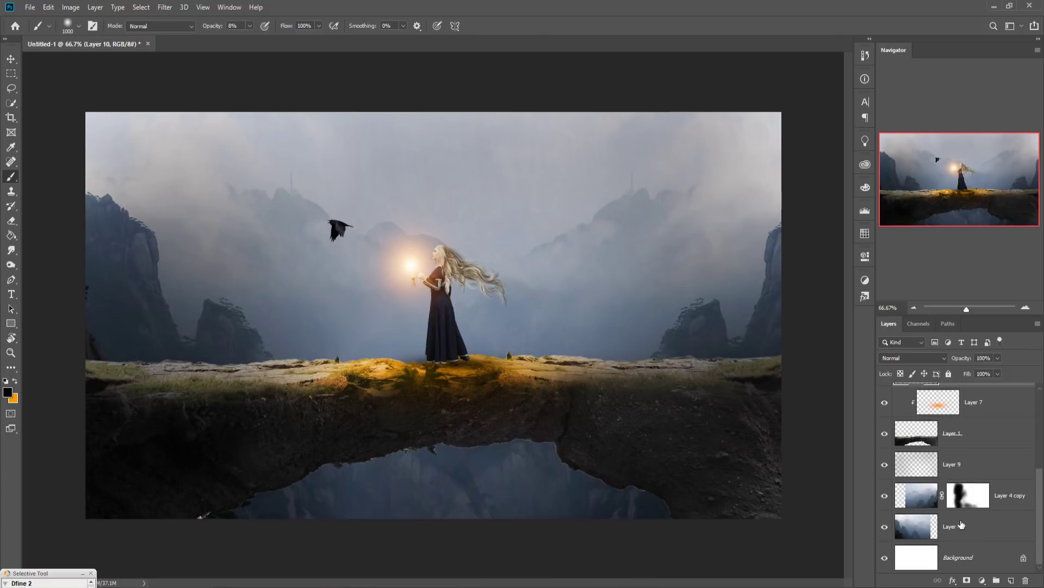
{"action": "left_click", "coordinate": [972, 472]}
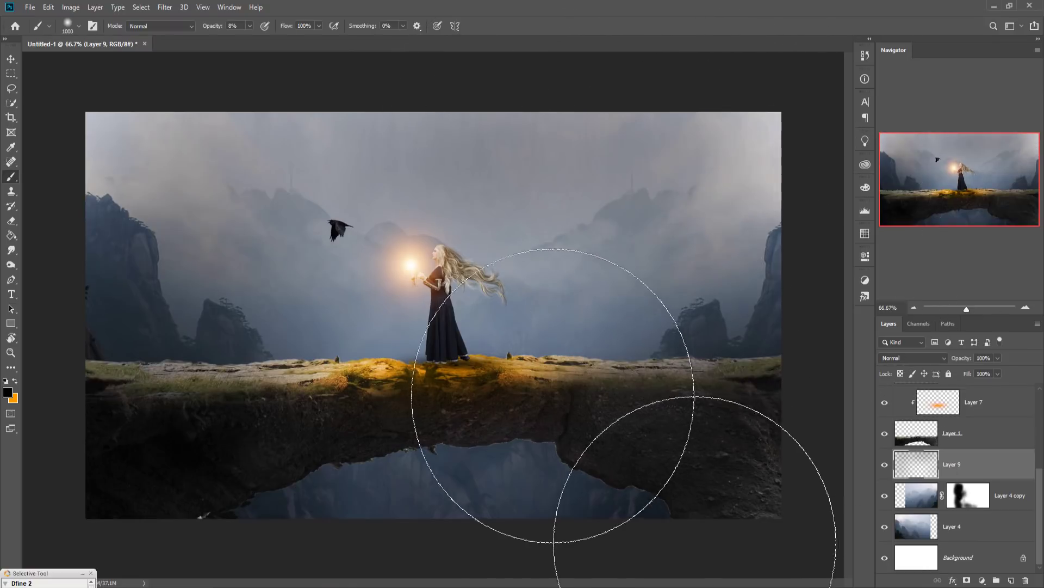
{"action": "left_click", "coordinate": [10, 61]}
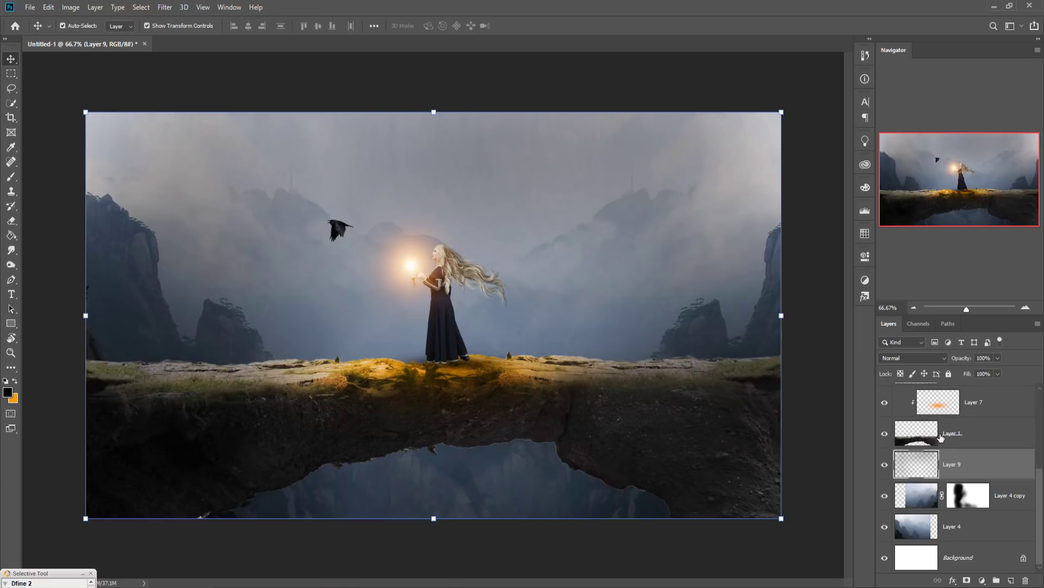
{"action": "scroll", "coordinate": [941, 436], "scroll_direction": "up", "scroll_amount": 1}
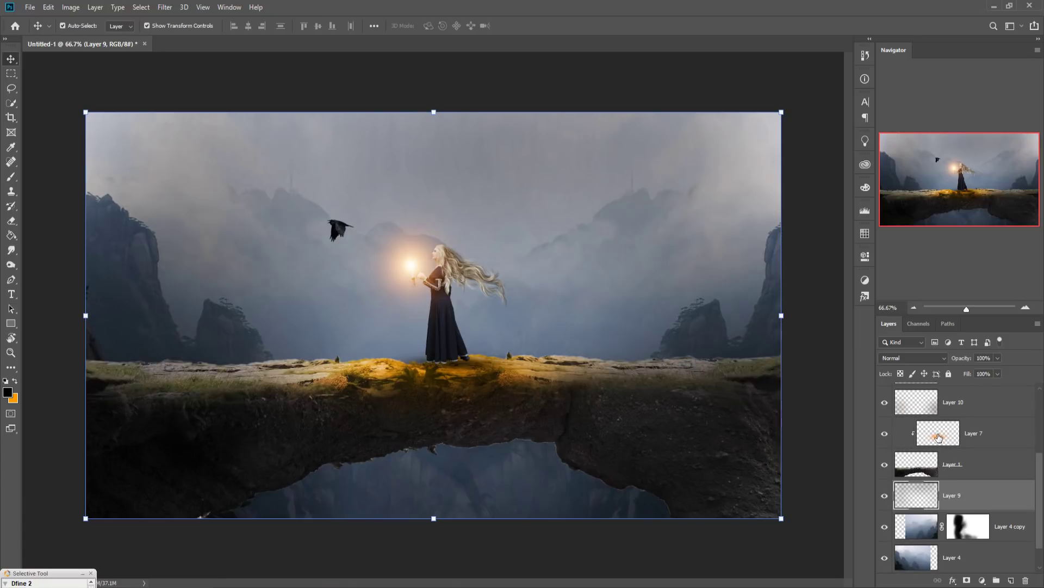
{"action": "left_click", "coordinate": [938, 436]}
- Add a Hue/Saturation adjustment clipped to Layer 7 with Saturation +56 and Hue -8
{"action": "left_click", "coordinate": [982, 581]}
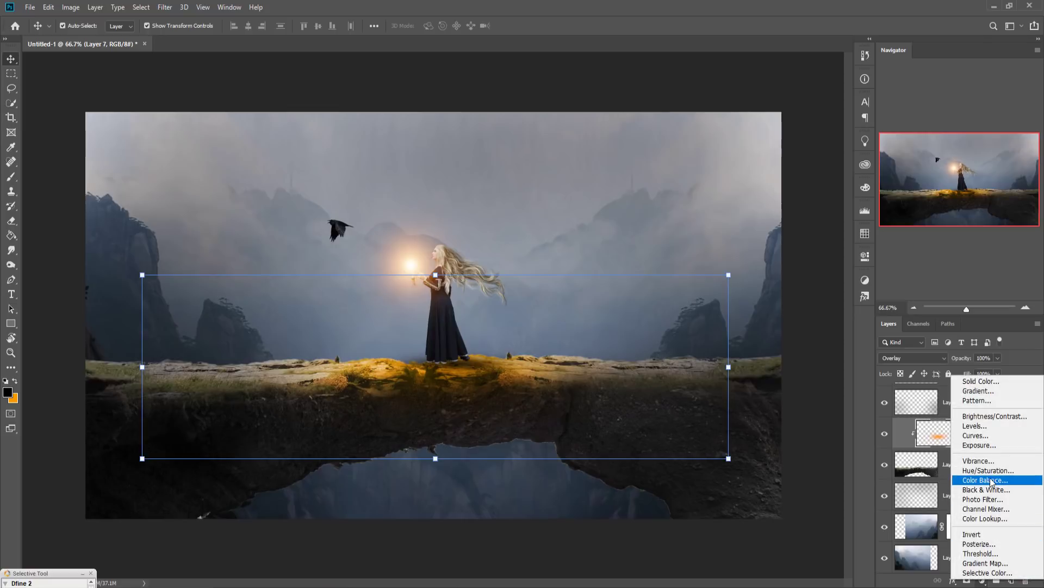
{"action": "left_click", "coordinate": [964, 469]}
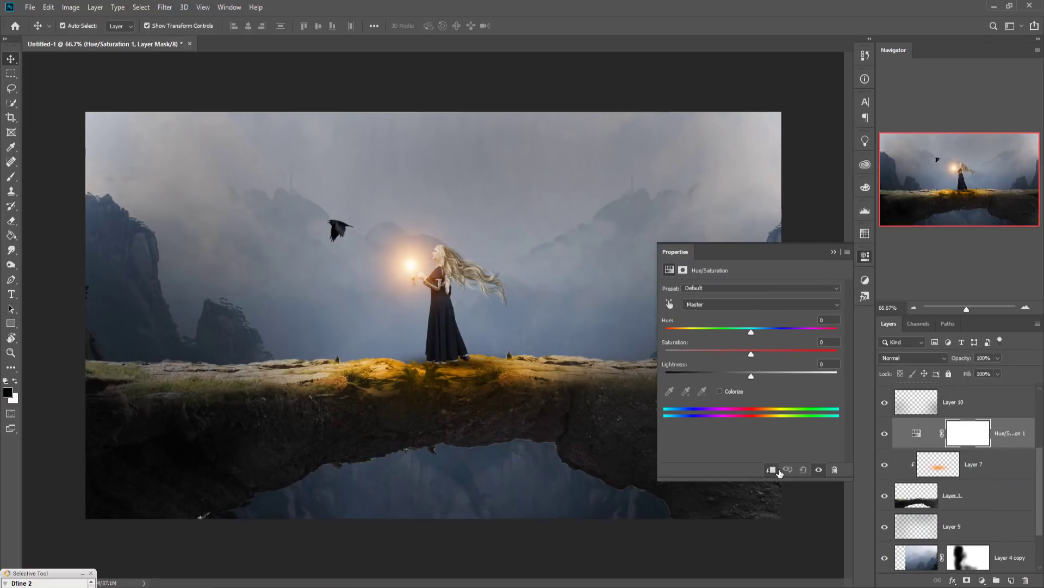
{"action": "left_click", "coordinate": [772, 470]}
{"action": "left_click", "coordinate": [720, 391]}
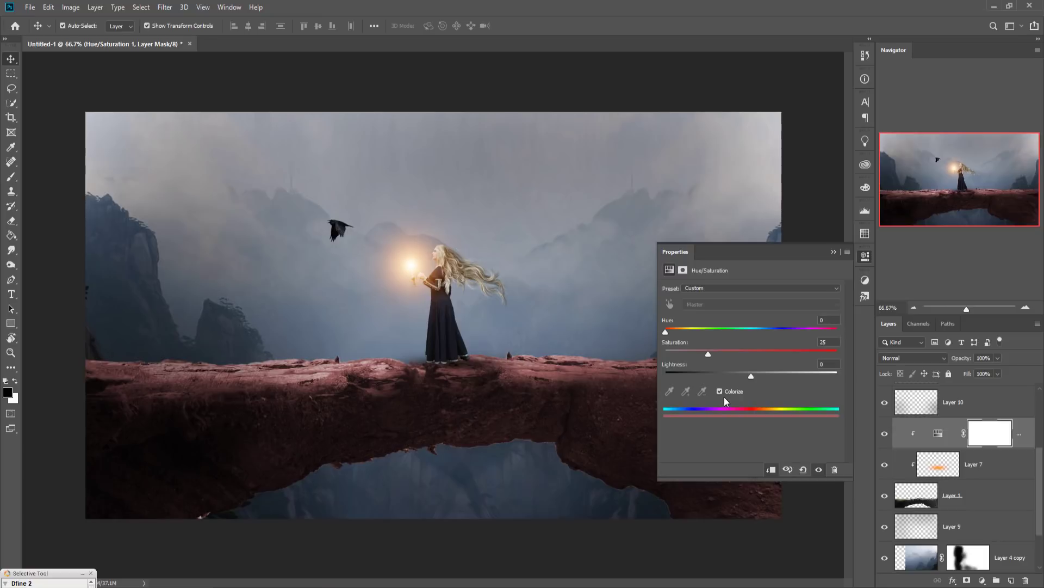
{"action": "left_click", "coordinate": [719, 392]}
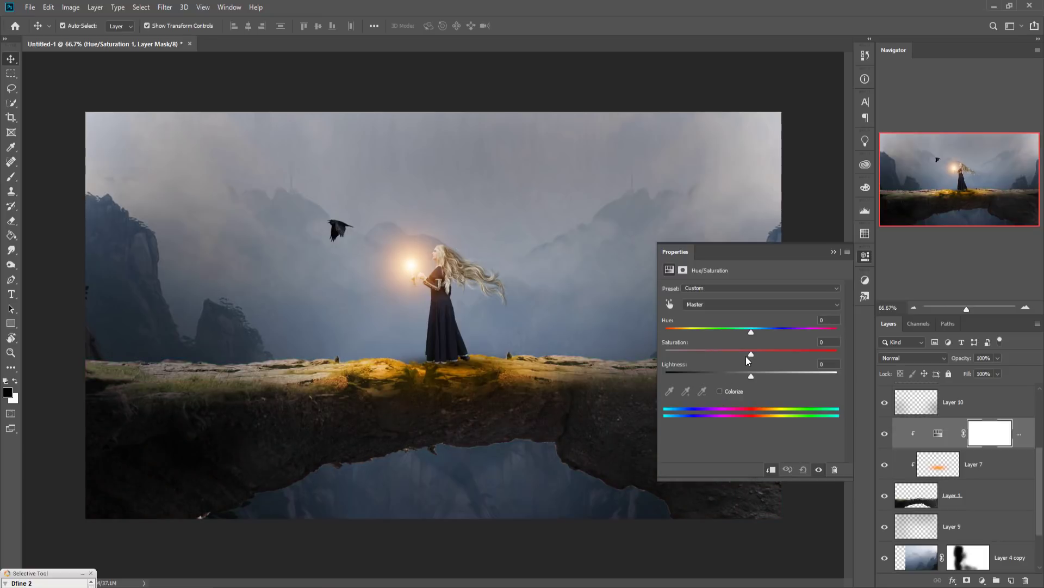
{"action": "mouse_move", "coordinate": [751, 356]}
{"action": "left_mouse_down"}
{"action": "mouse_move", "coordinate": [727, 357]}
{"action": "mouse_move", "coordinate": [801, 361]}
{"action": "left_mouse_up"}
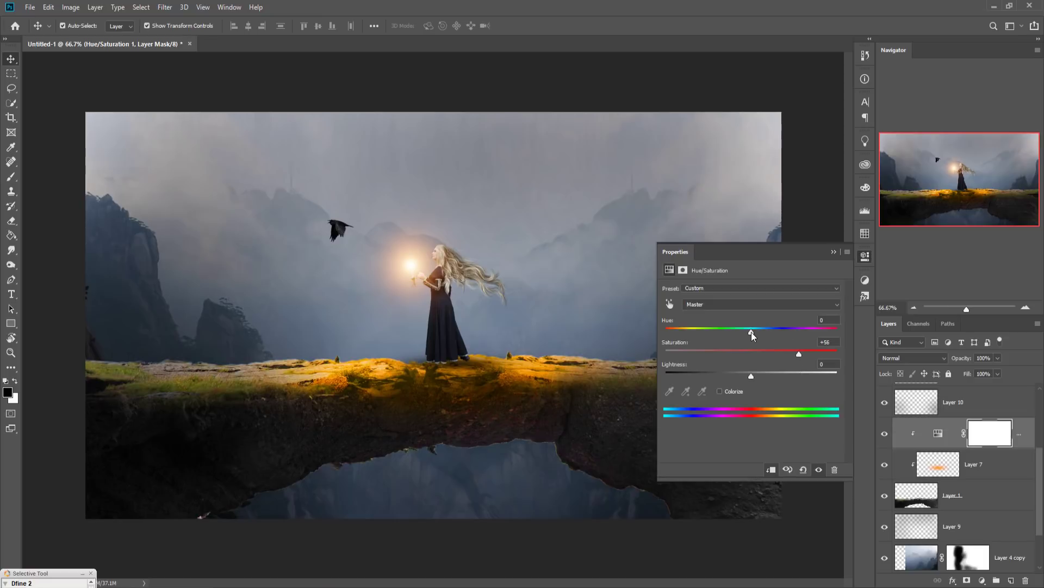
{"action": "mouse_move", "coordinate": [752, 333]}
{"action": "left_mouse_down"}
{"action": "mouse_move", "coordinate": [657, 329]}
{"action": "mouse_move", "coordinate": [748, 332]}
{"action": "left_mouse_up"}
{"action": "left_click_drag", "start_coordinate": [753, 335], "coordinate": [745, 336]}
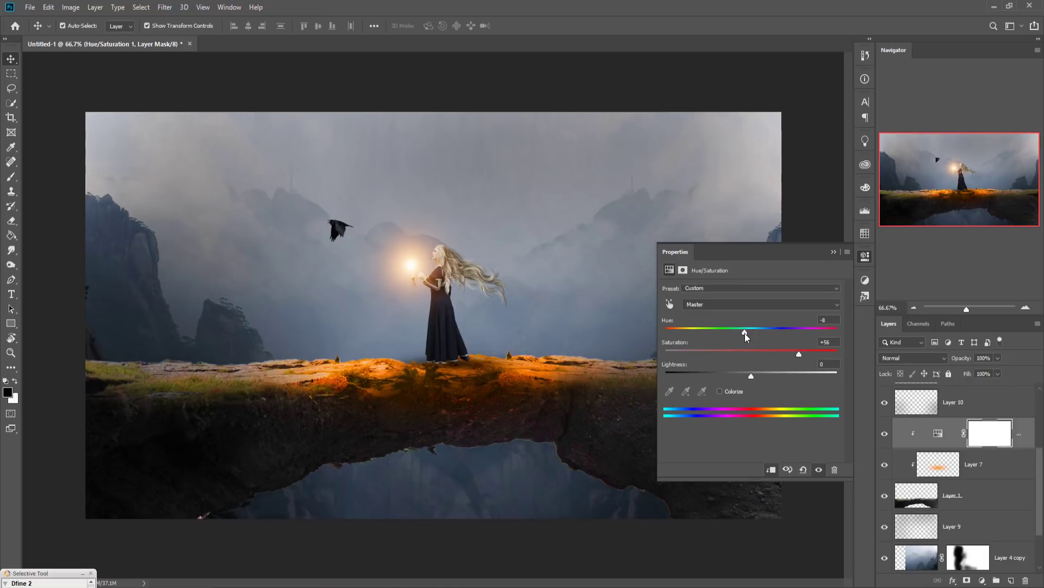
{"action": "left_click", "coordinate": [833, 252]}
- Duplicate the candle glow Layer 5 as Layer 5 copy
{"action": "scroll", "coordinate": [952, 453], "scroll_direction": "up", "scroll_amount": 3}
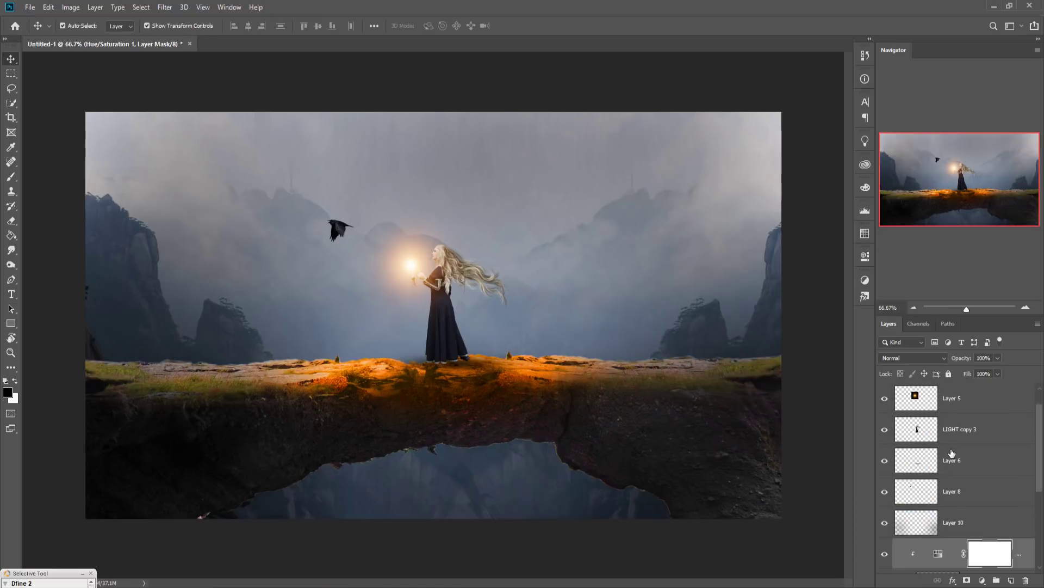
{"action": "left_click", "coordinate": [955, 398]}
{"action": "right_click", "coordinate": [961, 397]}
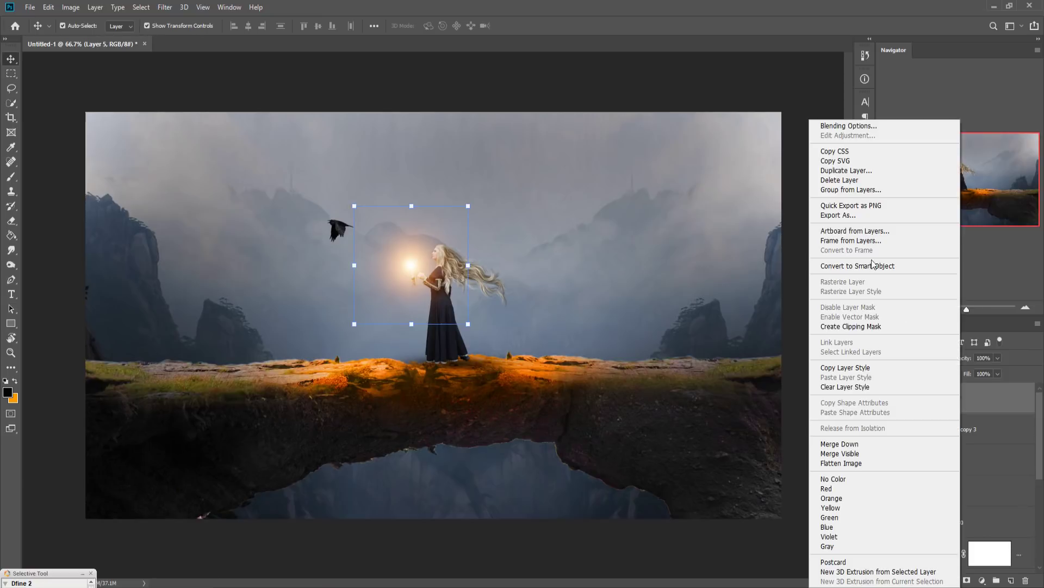
{"action": "left_click", "coordinate": [848, 171]}
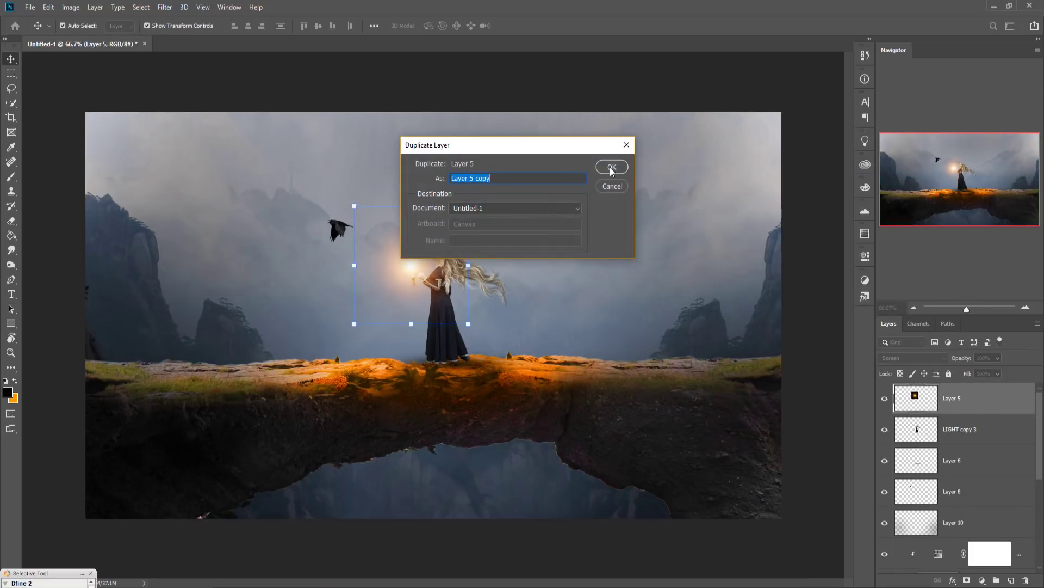
{"action": "left_click", "coordinate": [611, 167]}
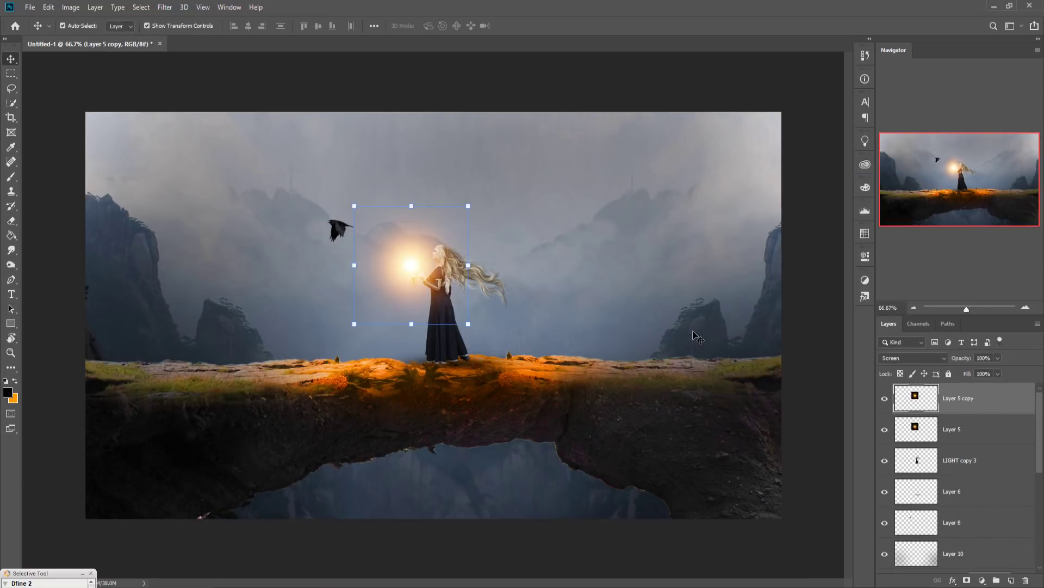
- Enlarge the copied glow to about 158% and centre it on the candle
{"action": "left_click_drag", "start_coordinate": [468, 326], "coordinate": [514, 351]}
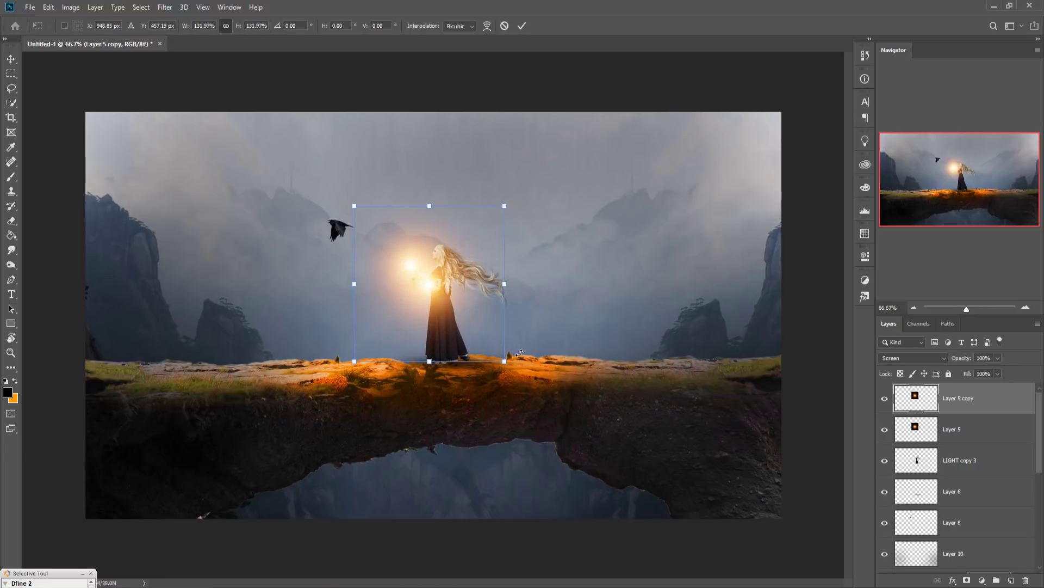
{"action": "left_click_drag", "start_coordinate": [425, 283], "coordinate": [409, 270]}
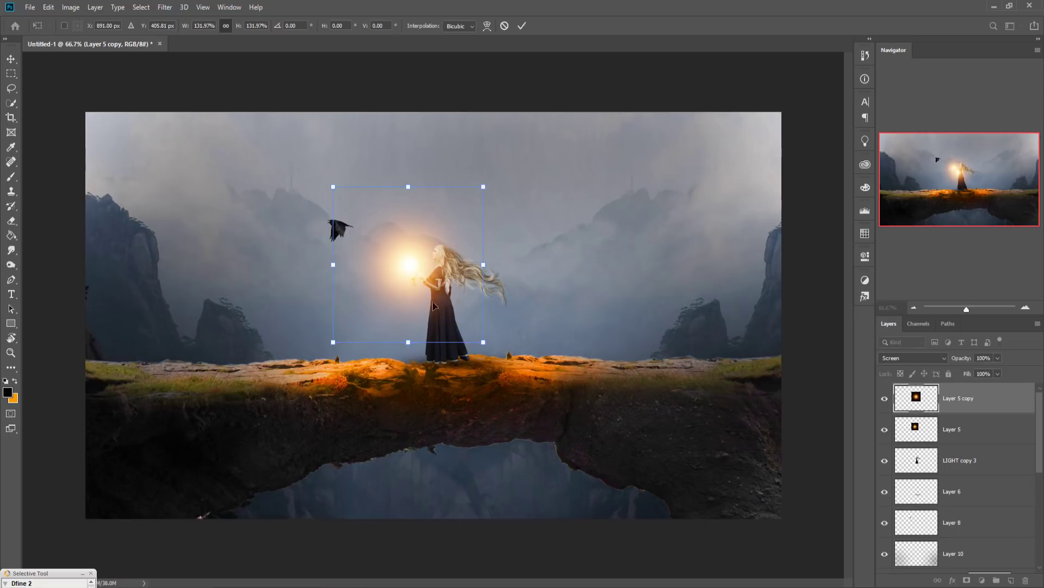
{"action": "mouse_move", "coordinate": [485, 343]}
{"action": "left_mouse_down"}
{"action": "mouse_move", "coordinate": [510, 355]}
{"action": "mouse_move", "coordinate": [513, 374]}
{"action": "left_mouse_up"}
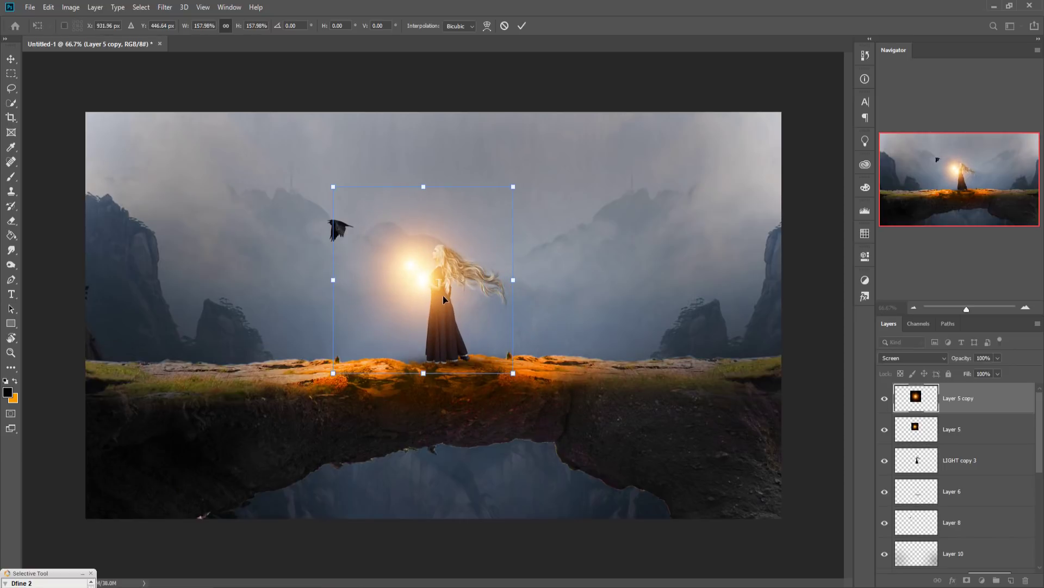
{"action": "left_click_drag", "start_coordinate": [419, 276], "coordinate": [414, 269]}
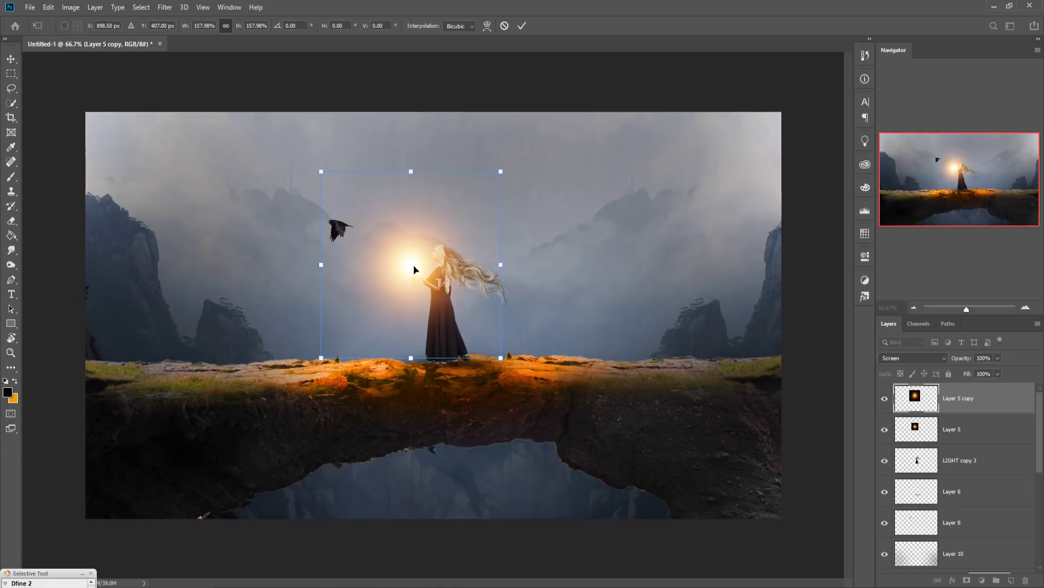
{"action": "left_click_drag", "start_coordinate": [414, 269], "coordinate": [416, 268]}
- Mask the Layer 5 copy glow over the woman with a black brush at 60% opacity, size 250
{"action": "key", "text": "Return"}
{"action": "left_click", "coordinate": [967, 580]}
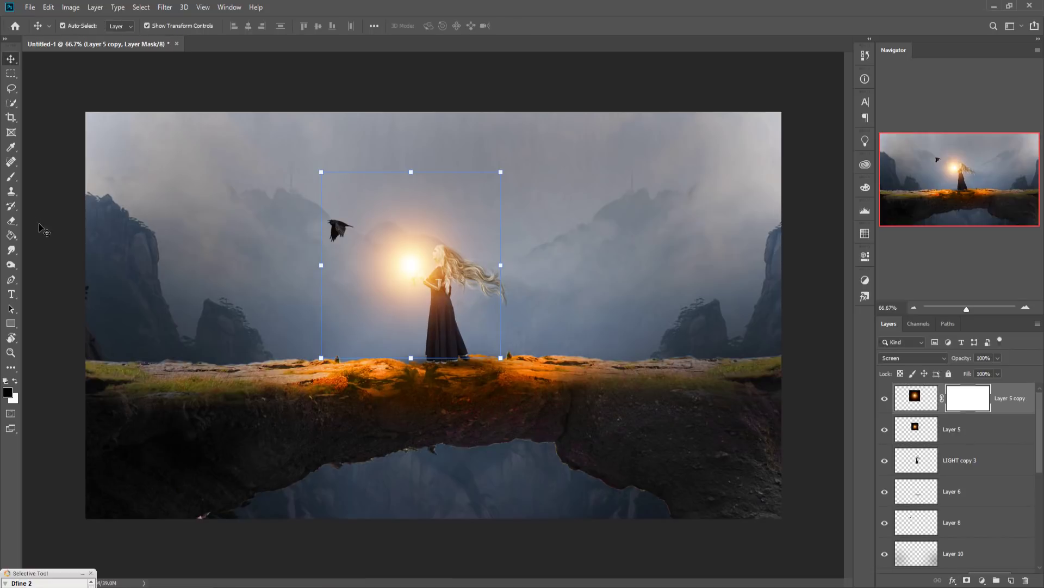
{"action": "left_click", "coordinate": [11, 176]}
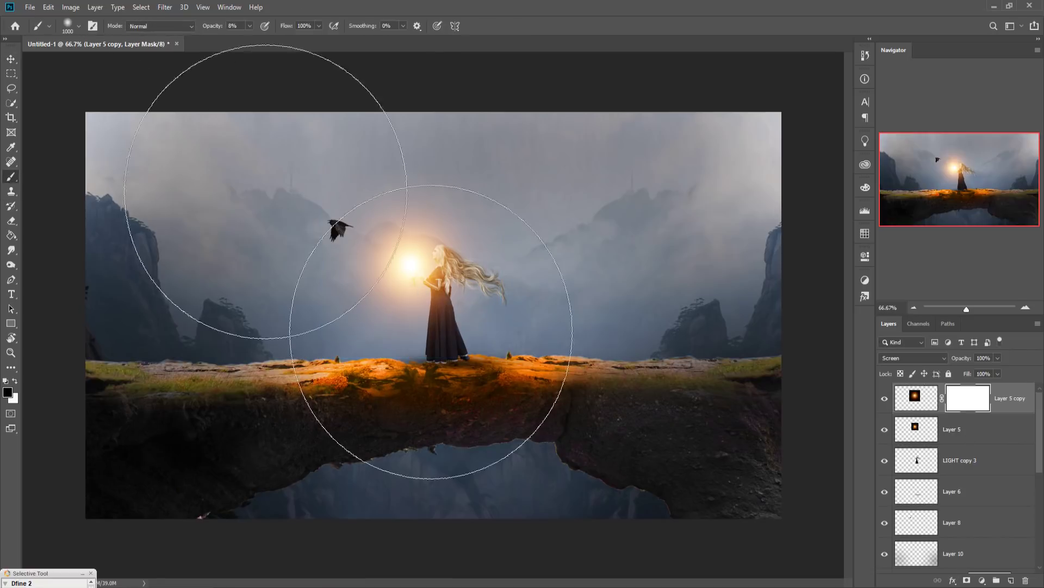
{"action": "left_click", "coordinate": [249, 26]}
{"action": "left_click_drag", "start_coordinate": [254, 38], "coordinate": [276, 39]}
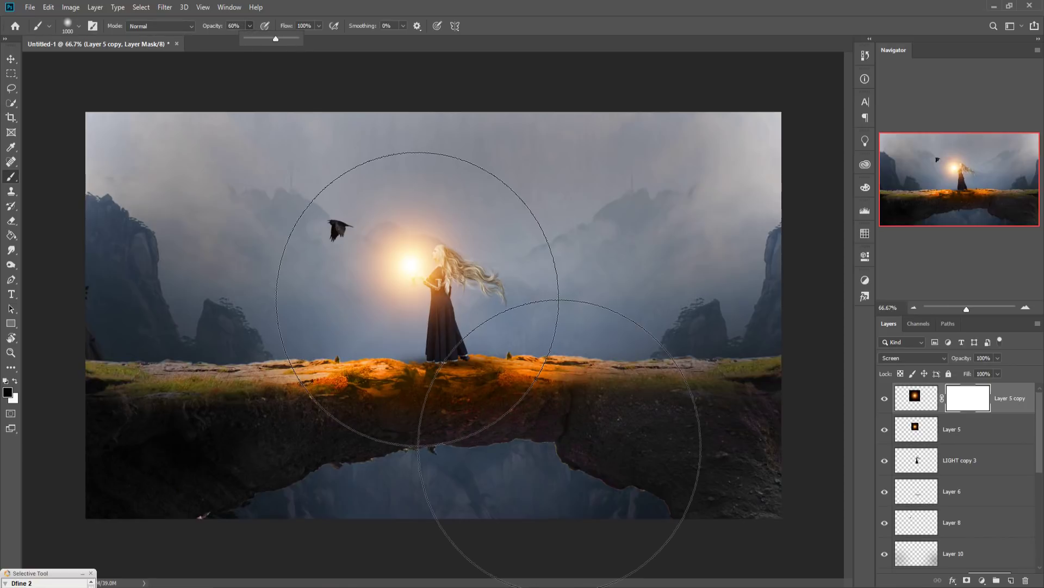
{"action": "key", "text": "bracketleft"}
{"action": "key", "text": "bracketleft"}
{"action": "key", "text": "bracketleft"}
{"action": "key", "text": "bracketleft"}
{"action": "key", "text": "bracketleft"}
{"action": "key", "text": "bracketleft"}
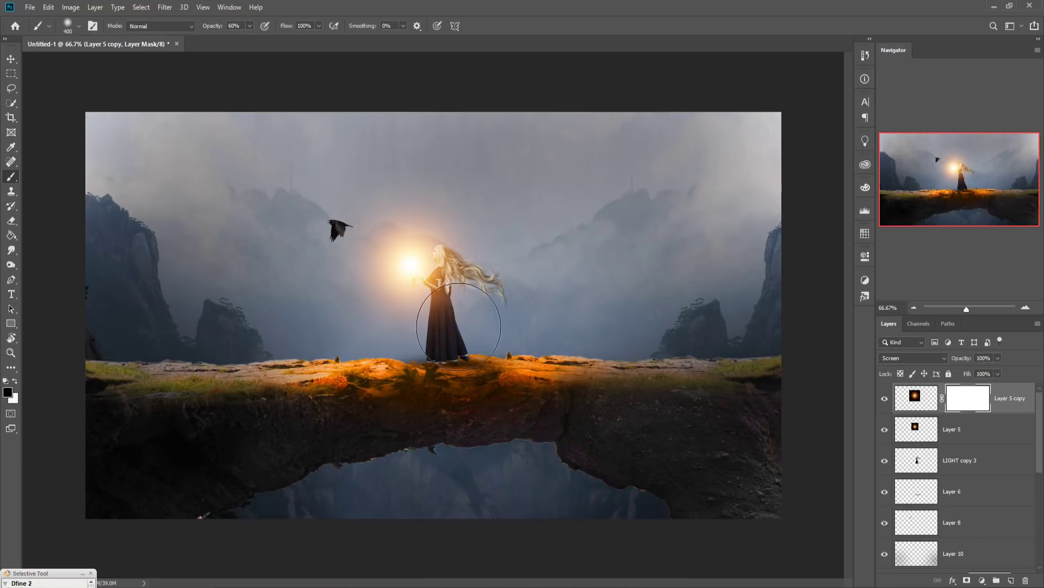
{"action": "key", "text": "bracketleft"}
{"action": "key", "text": "bracketleft"}
{"action": "key", "text": "bracketleft"}
{"action": "key", "text": "bracketleft"}
{"action": "key", "text": "bracketleft"}
{"action": "left_click_drag", "start_coordinate": [436, 288], "coordinate": [418, 266]}
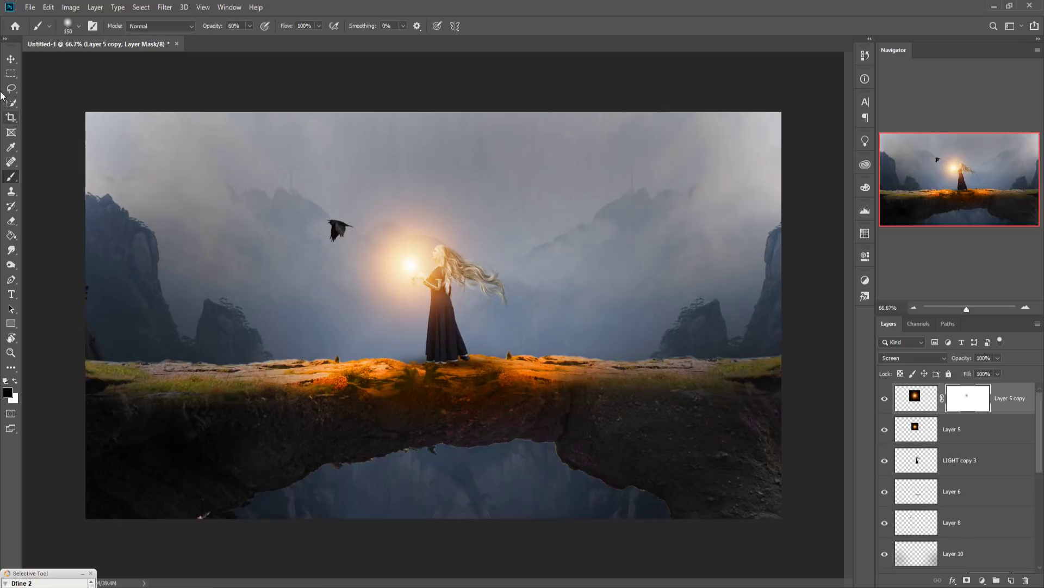
{"action": "left_click", "coordinate": [12, 61]}
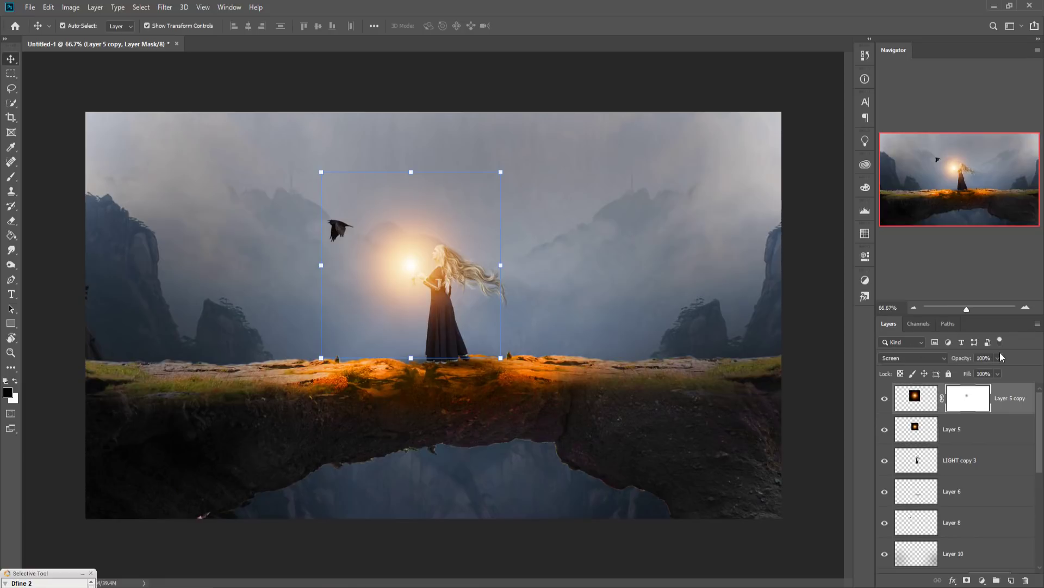
{"action": "key", "text": "ctrl+2"}
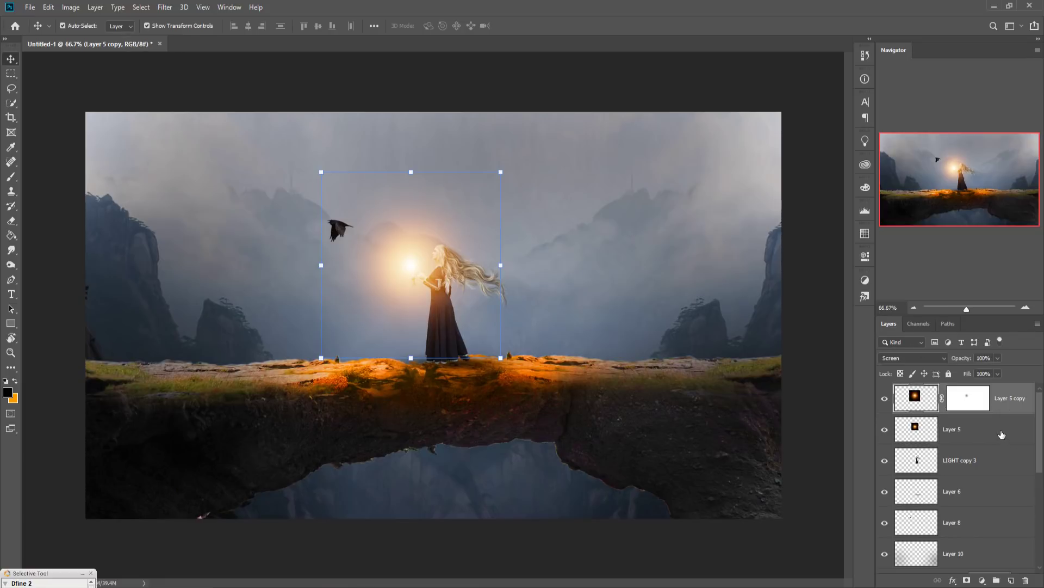
- On Layer 9, darken the right side of the rock bridge with an 8%-opacity, 700 px black brush
{"action": "scroll", "coordinate": [996, 478], "scroll_direction": "down", "scroll_amount": 5}
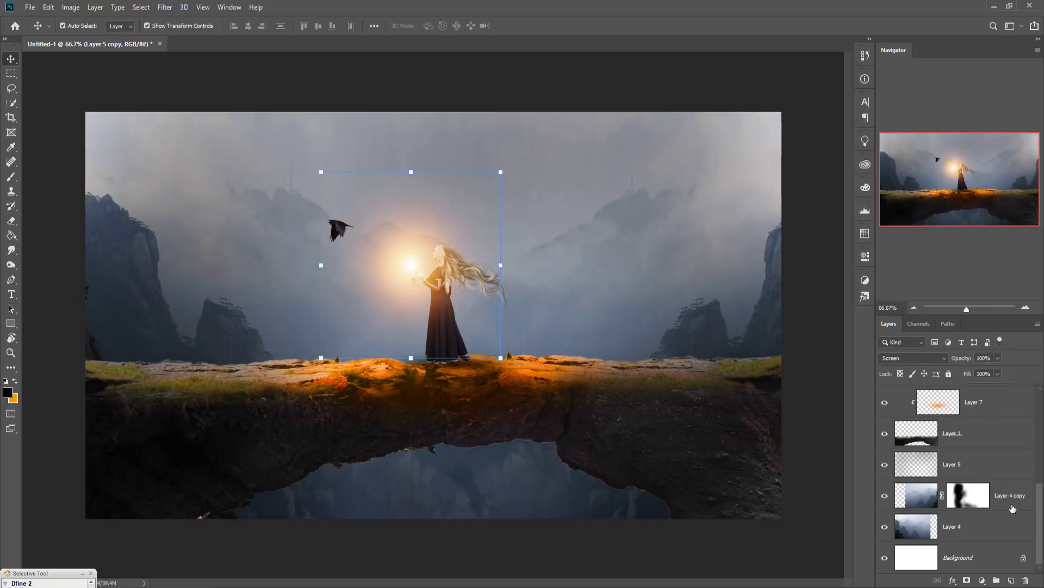
{"action": "left_click", "coordinate": [1013, 508]}
{"action": "left_click", "coordinate": [991, 467]}
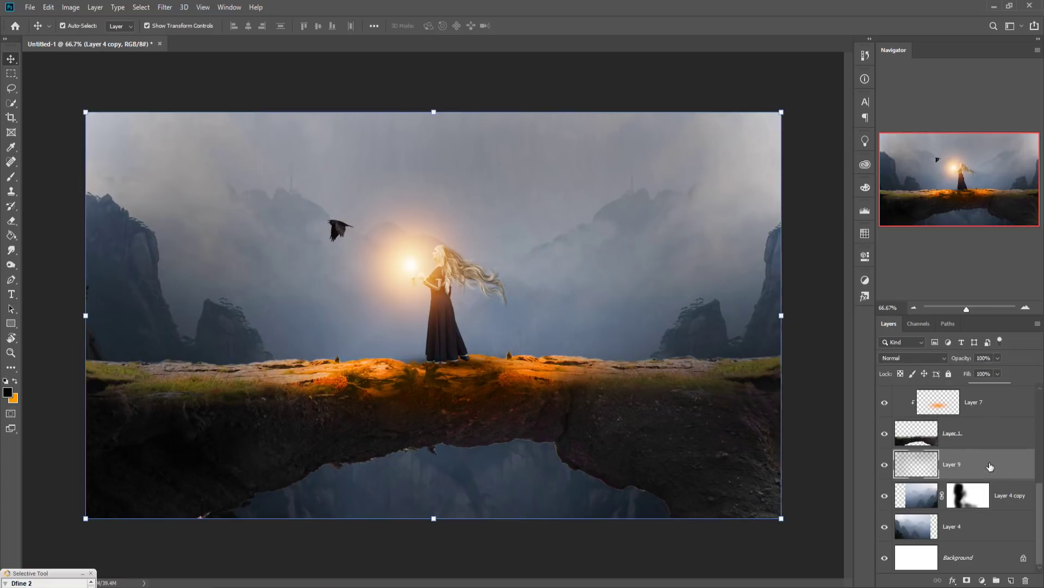
{"action": "left_click", "coordinate": [10, 178]}
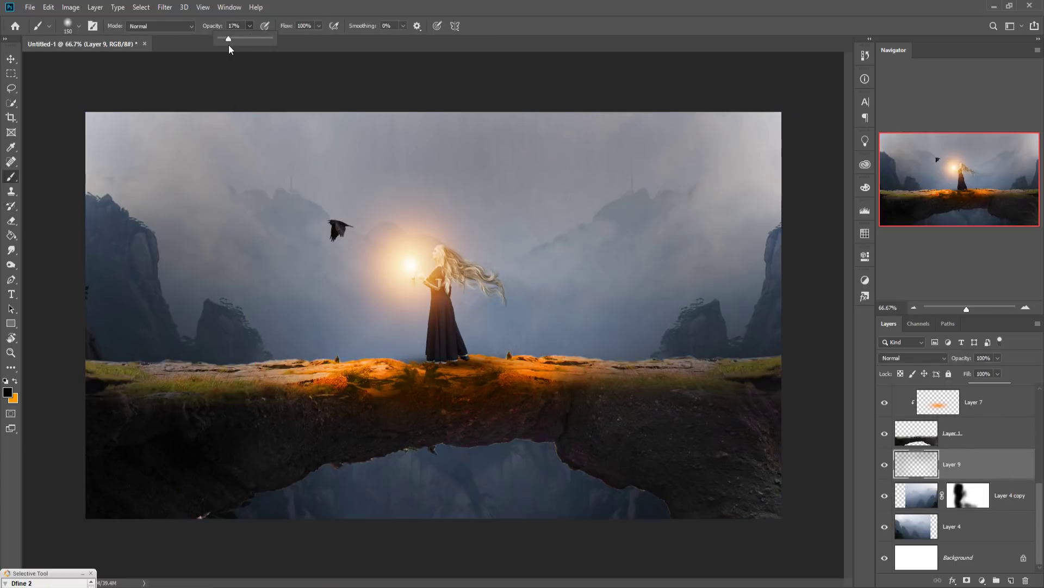
{"action": "left_click_drag", "start_coordinate": [225, 47], "coordinate": [223, 47]}
{"action": "key", "text": "bracketright"}
{"action": "key", "text": "bracketright"}
{"action": "key", "text": "bracketright"}
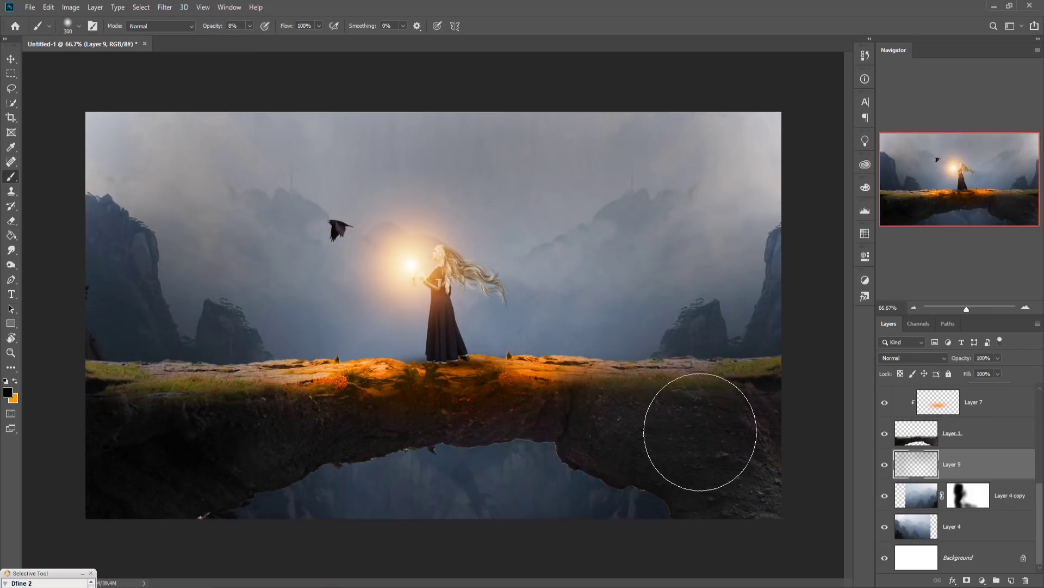
{"action": "key", "text": "bracketright"}
{"action": "key", "text": "bracketright"}
{"action": "key", "text": "bracketright"}
{"action": "key", "text": "bracketright"}
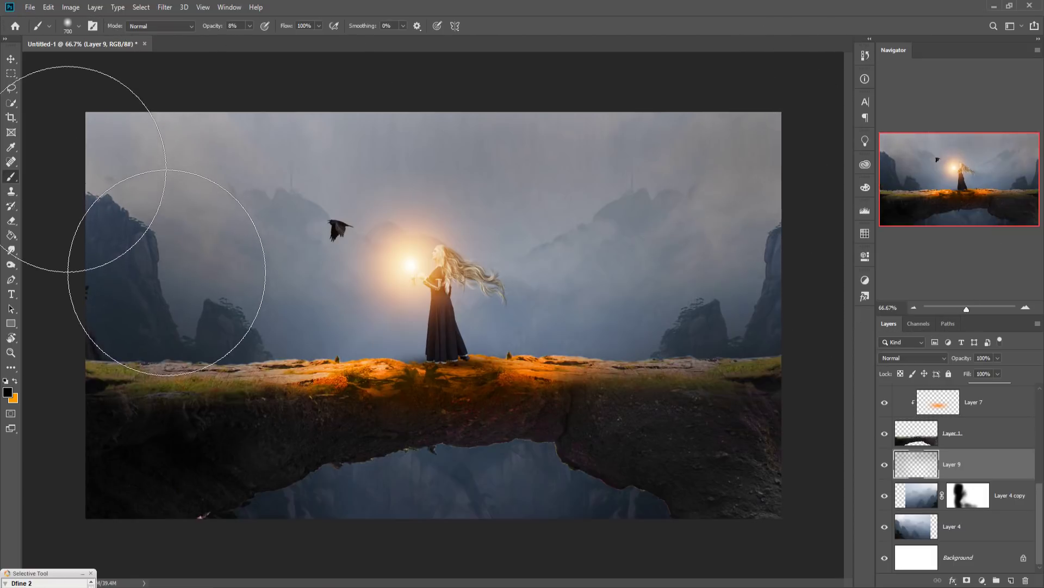
{"action": "left_click_drag", "start_coordinate": [593, 419], "coordinate": [468, 419]}
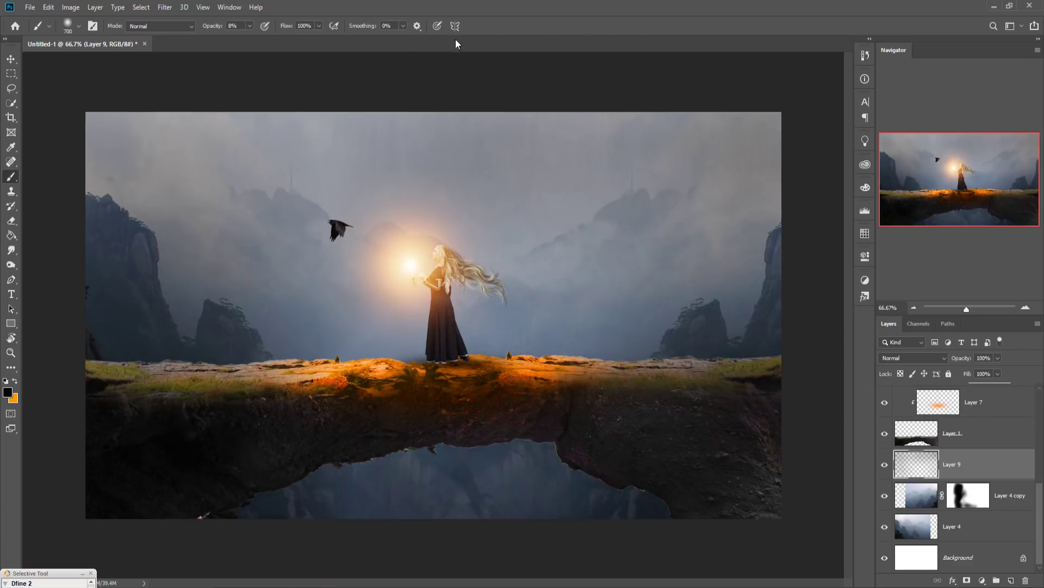
- Switch to the Move tool and make the Layer 5 copy glow layer active again
{"action": "left_click", "coordinate": [10, 60]}
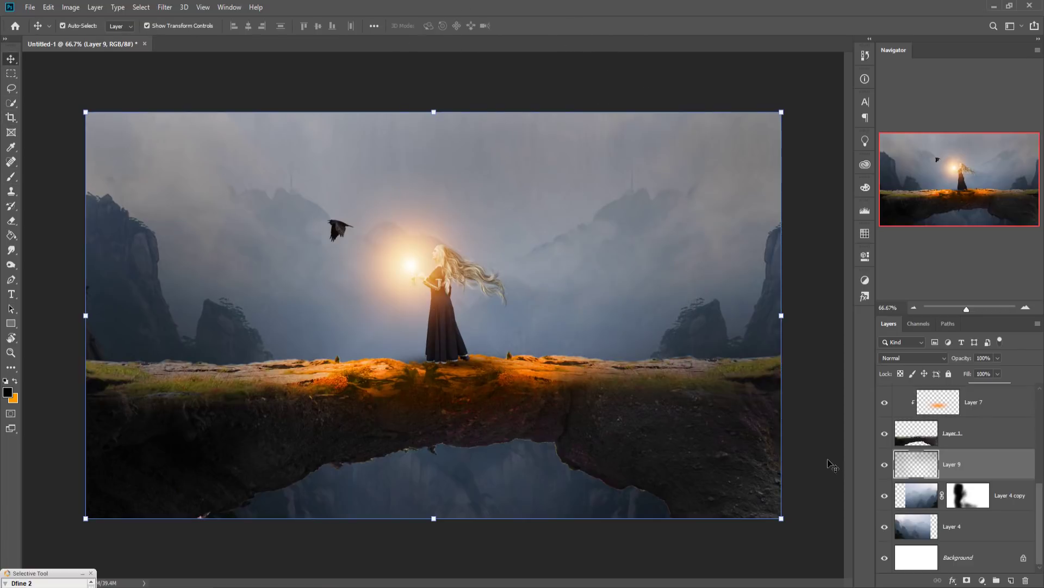
{"action": "scroll", "coordinate": [1031, 471], "scroll_direction": "up", "scroll_amount": 2}
{"action": "scroll", "coordinate": [1018, 487], "scroll_direction": "up", "scroll_amount": 3}
{"action": "scroll", "coordinate": [1006, 504], "scroll_direction": "up", "scroll_amount": 3}
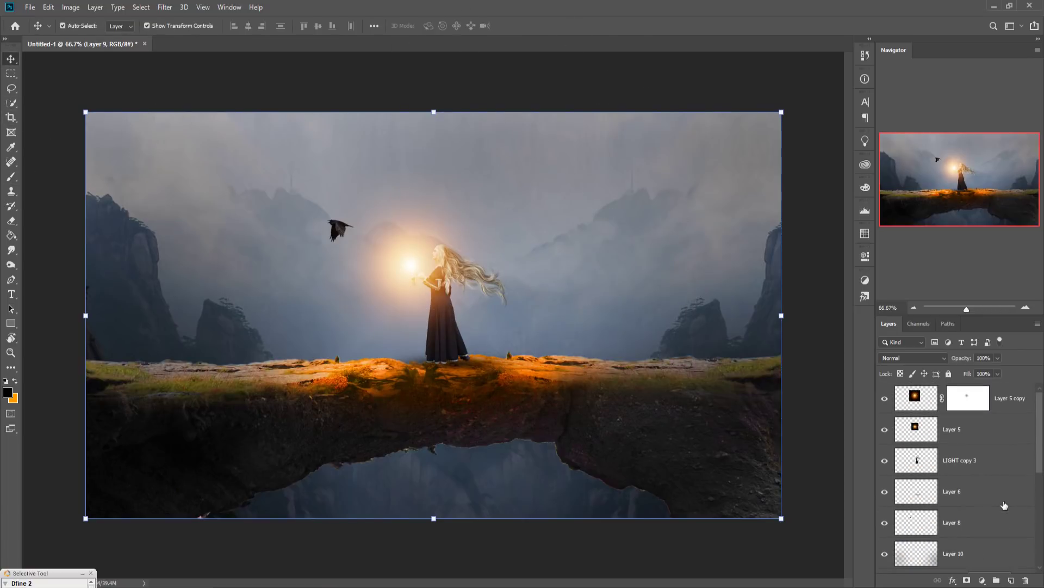
{"action": "left_click", "coordinate": [1010, 403]}
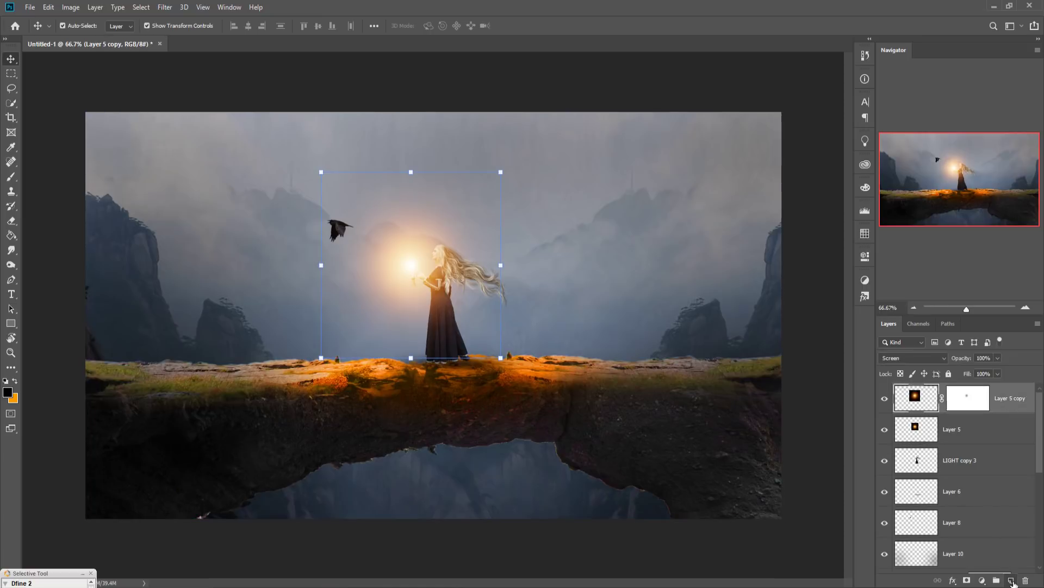
- Add an empty Layer 11 above the glow and expand the SS-light-beams brush set
{"action": "left_click", "coordinate": [1012, 581]}
{"action": "left_click", "coordinate": [11, 176]}
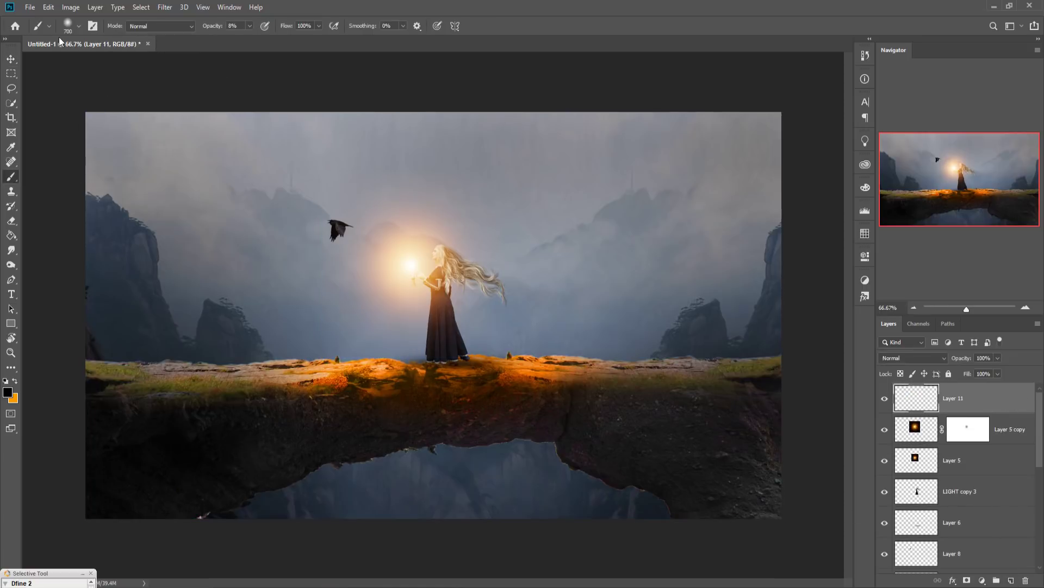
{"action": "left_click", "coordinate": [79, 26]}
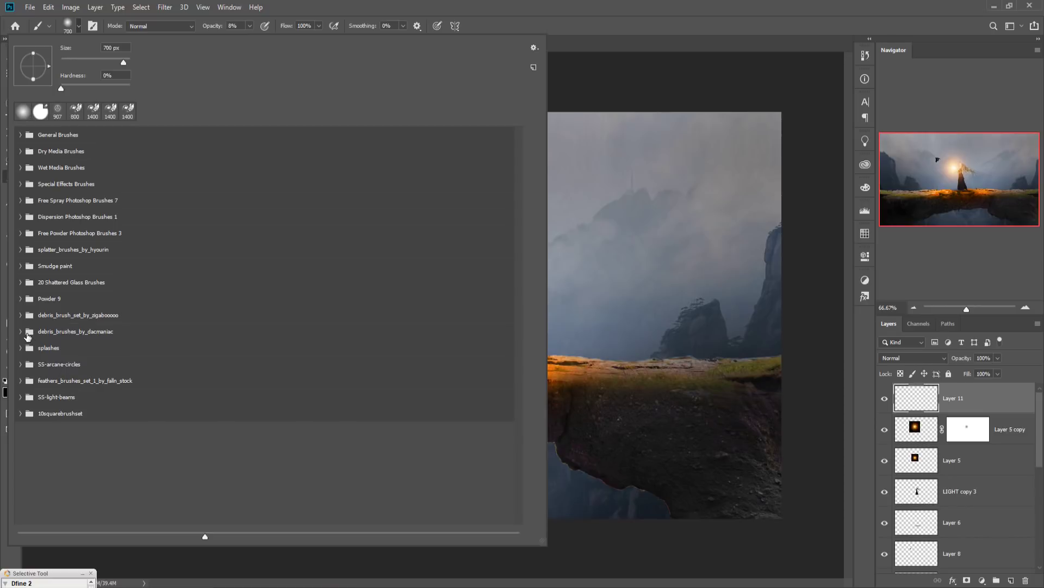
{"action": "left_click", "coordinate": [27, 402]}
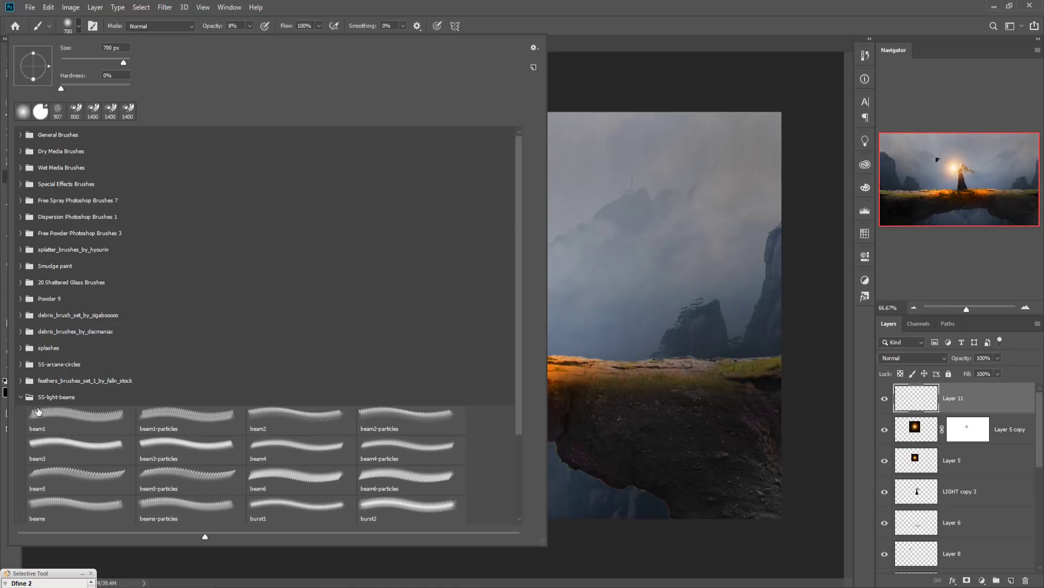
- Preview the beam2-particles, beam4, beam2, beam3, beam6-particles and beam5 light-beam brushes
{"action": "left_click", "coordinate": [370, 412]}
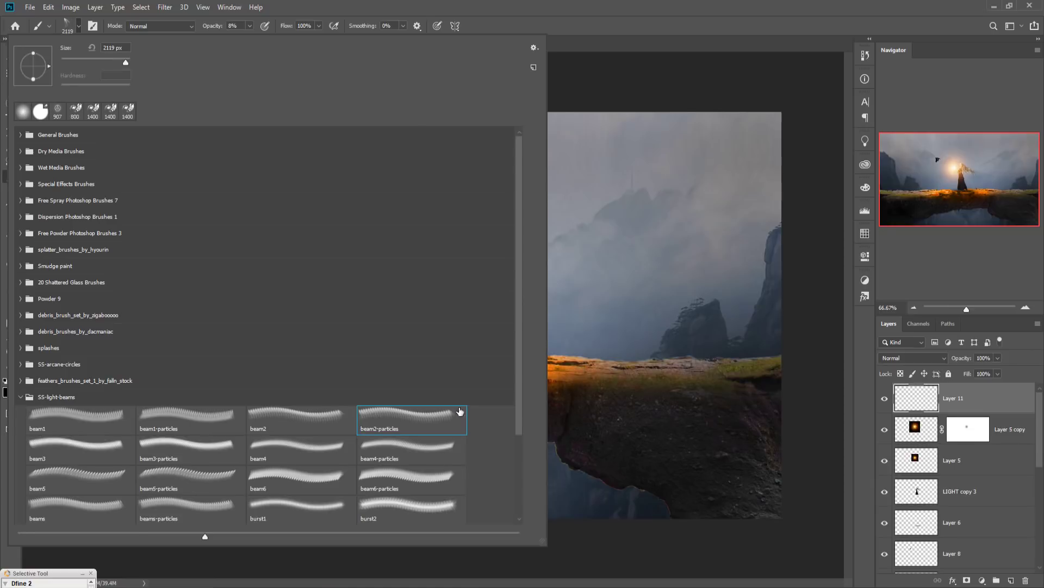
{"action": "left_click", "coordinate": [304, 454]}
{"action": "left_click", "coordinate": [267, 416]}
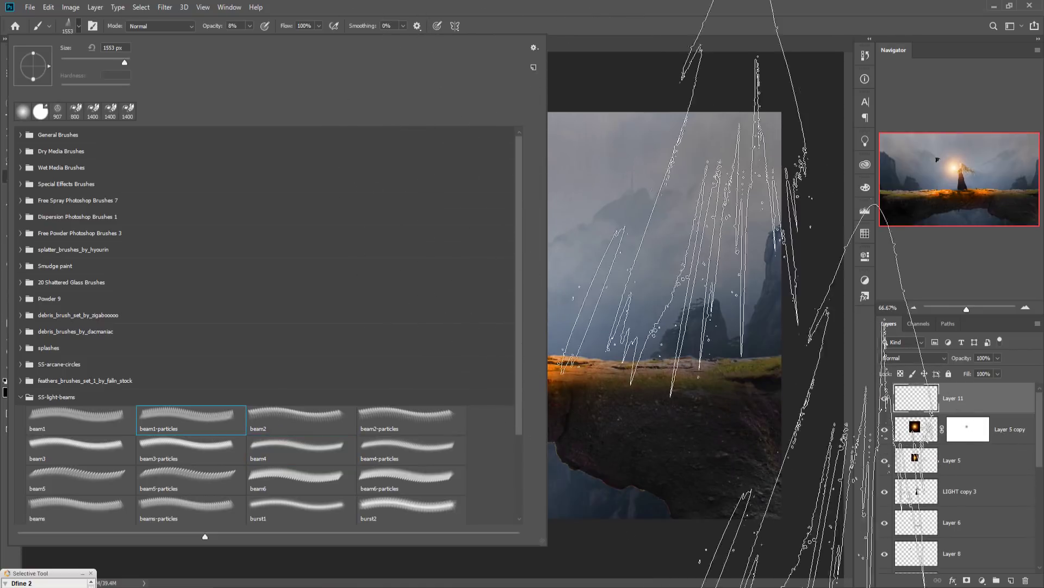
{"action": "left_click", "coordinate": [78, 449]}
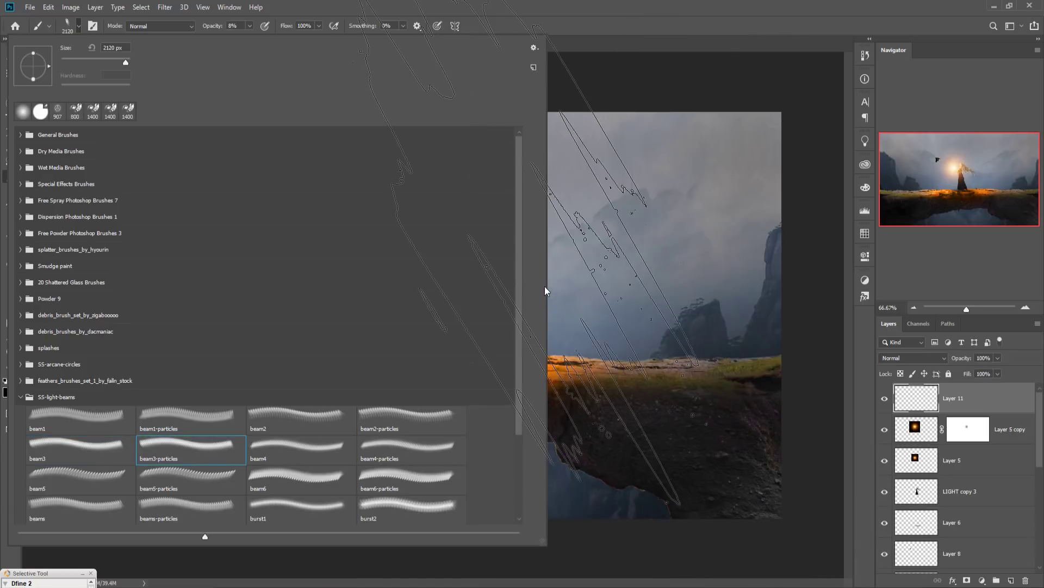
{"action": "left_click", "coordinate": [401, 484]}
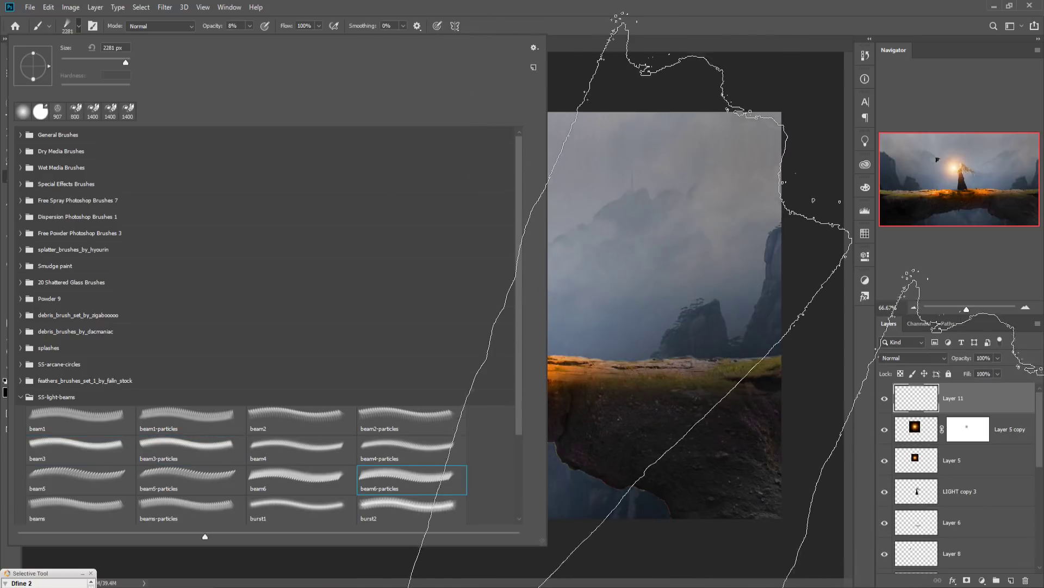
{"action": "left_click", "coordinate": [128, 481]}
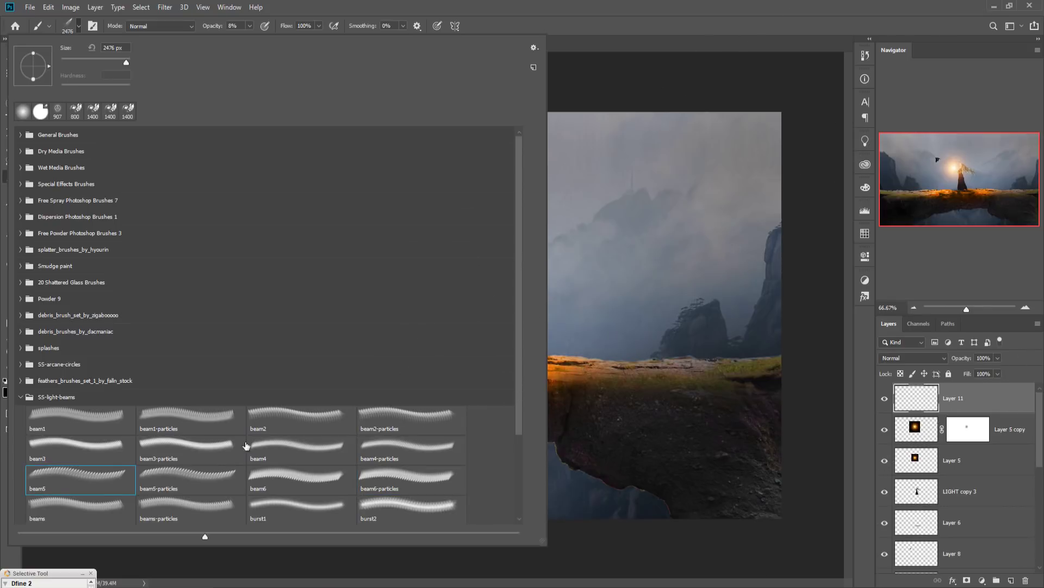
- Try beam5-particles, beam6, beams and beams-particles, then load the burst1 light brush
{"action": "left_click", "coordinate": [207, 476]}
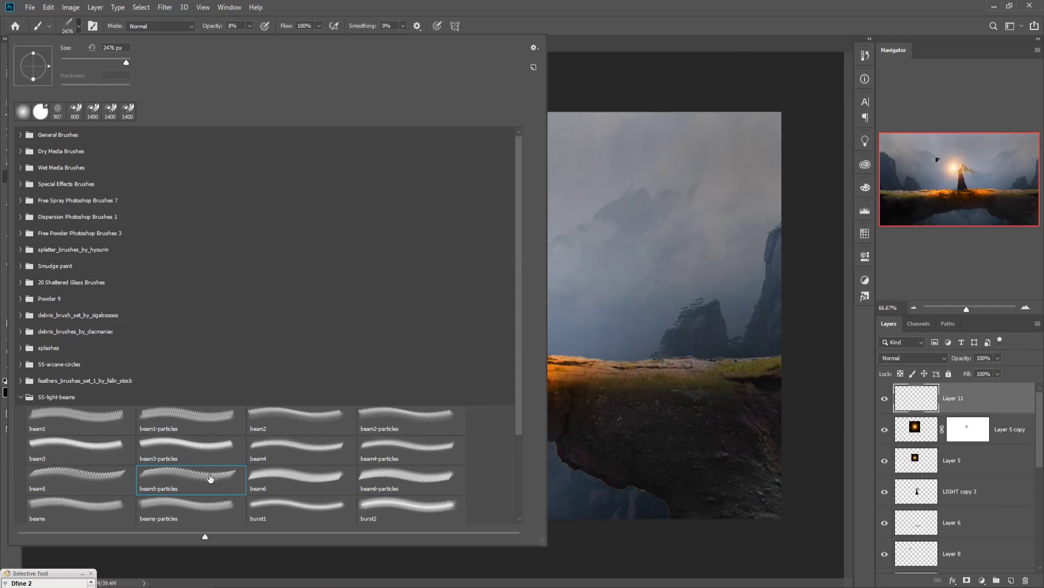
{"action": "left_click", "coordinate": [312, 482]}
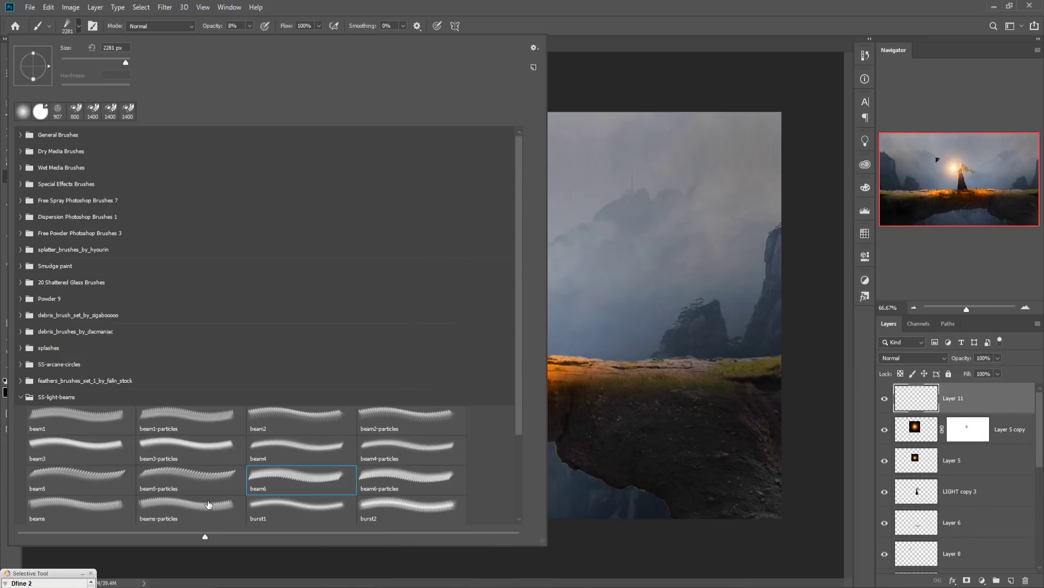
{"action": "left_click", "coordinate": [105, 512]}
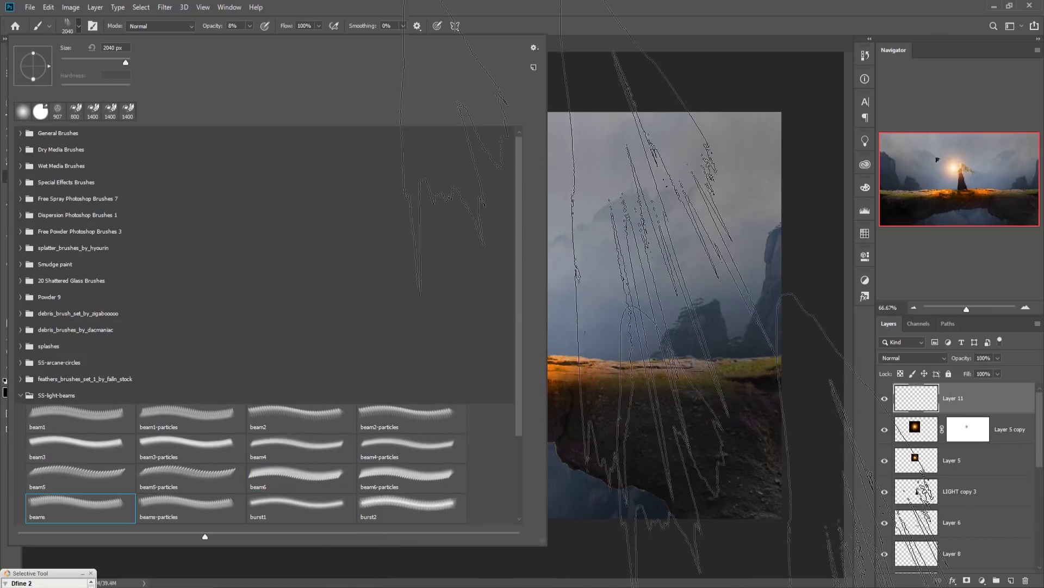
{"action": "left_click", "coordinate": [211, 508]}
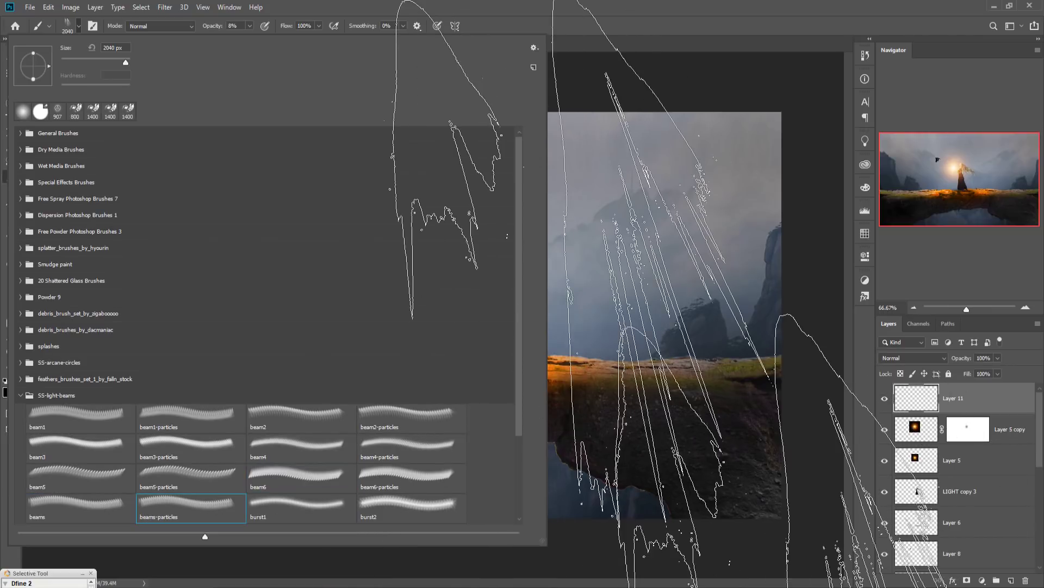
{"action": "left_click", "coordinate": [301, 513]}
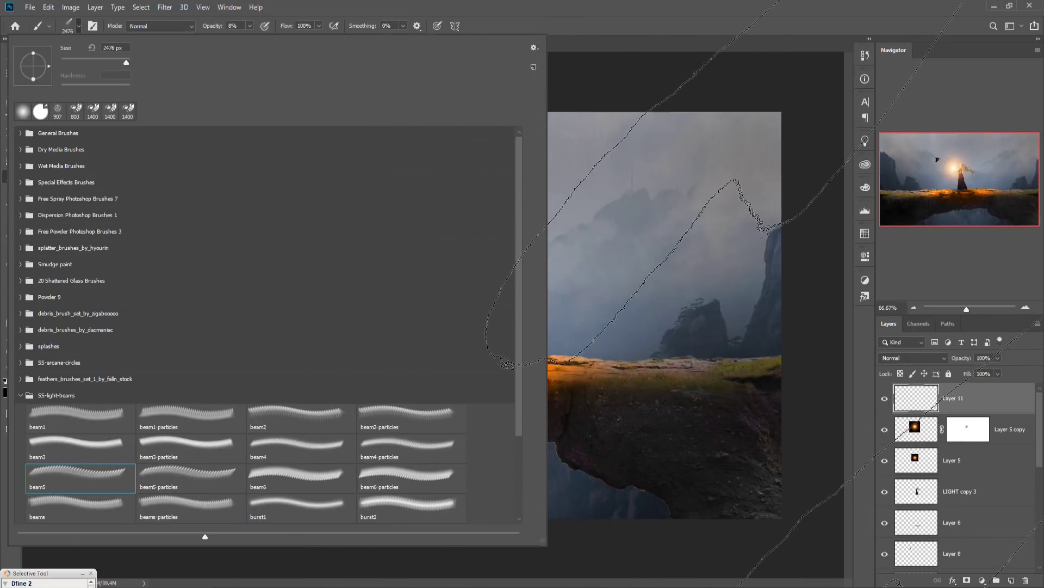
{"action": "left_click", "coordinate": [506, 316]}
{"action": "right_click", "coordinate": [338, 163]}
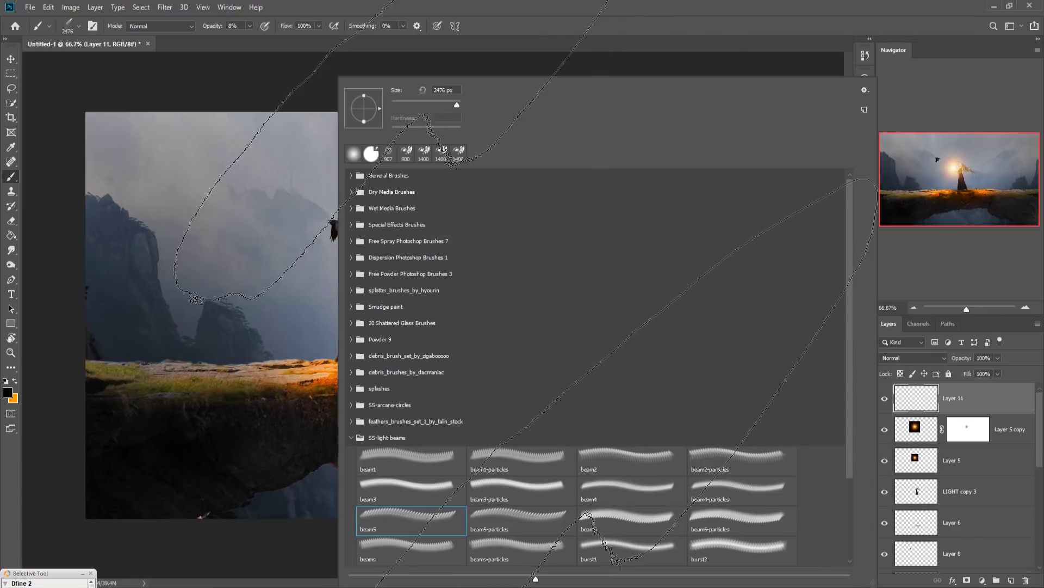
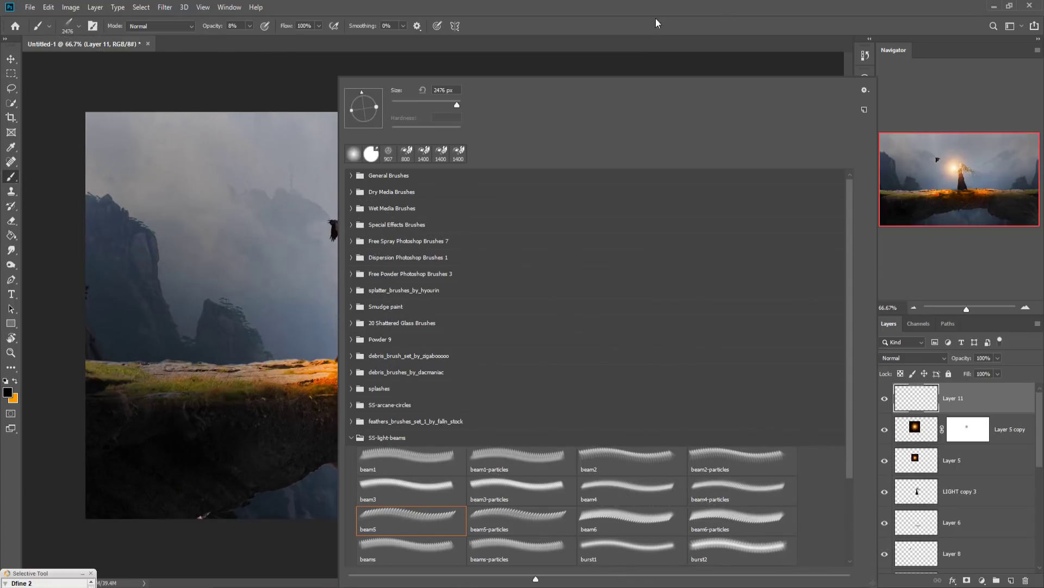
- Rotate the beam5 brush angle and size it to 1600 px
{"action": "left_click", "coordinate": [624, 38]}
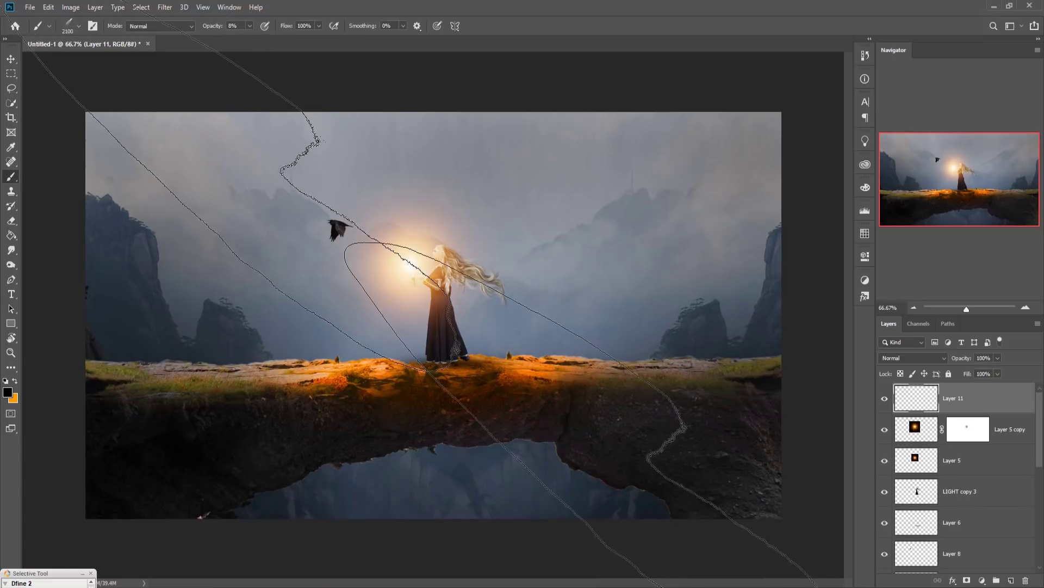
{"action": "key", "text": "bracketleft"}
{"action": "key", "text": "bracketleft"}
{"action": "key", "text": "bracketleft"}
{"action": "key", "text": "bracketleft"}
{"action": "key", "text": "bracketleft"}
{"action": "key", "text": "bracketleft"}
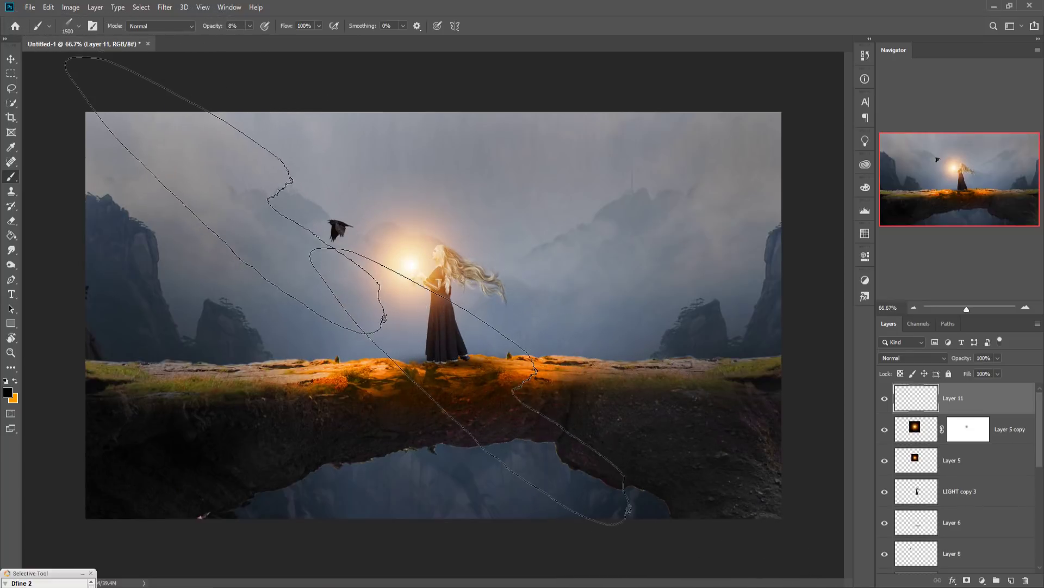
{"action": "right_click", "coordinate": [327, 292]}
{"action": "key", "text": "Left"}
{"action": "key", "text": "Left"}
{"action": "key", "text": "Left"}
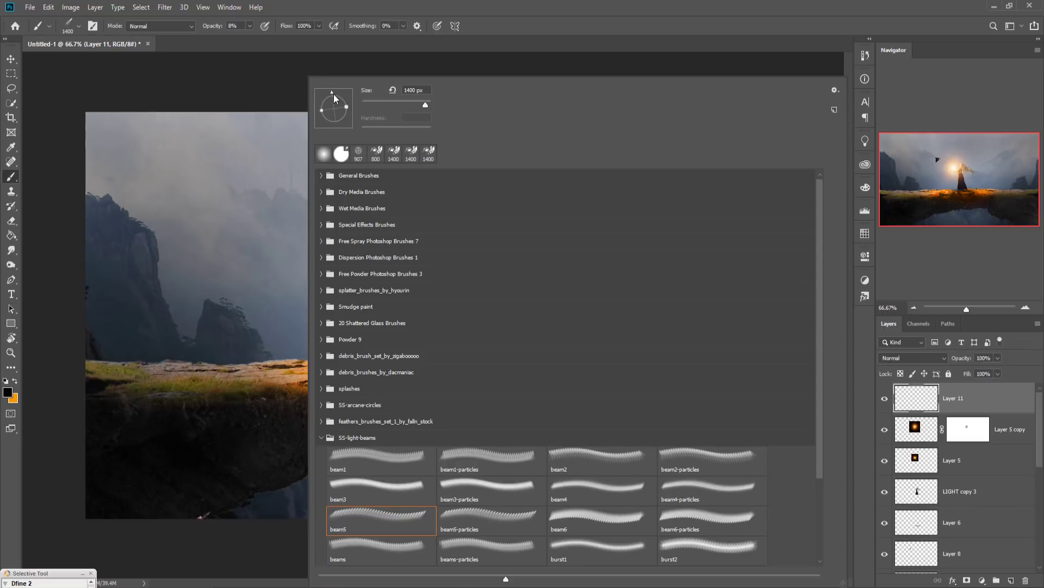
{"action": "key", "text": "Left"}
{"action": "key", "text": "Left"}
{"action": "key", "text": "Left"}
{"action": "key", "text": "Left"}
{"action": "key", "text": "Left"}
{"action": "key", "text": "Left"}
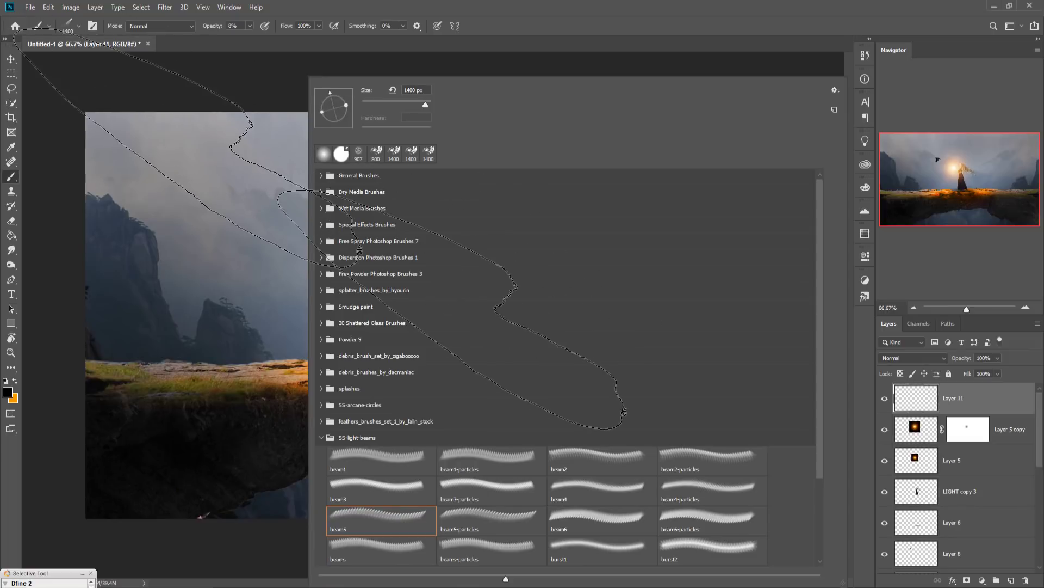
{"action": "key", "text": "Return"}
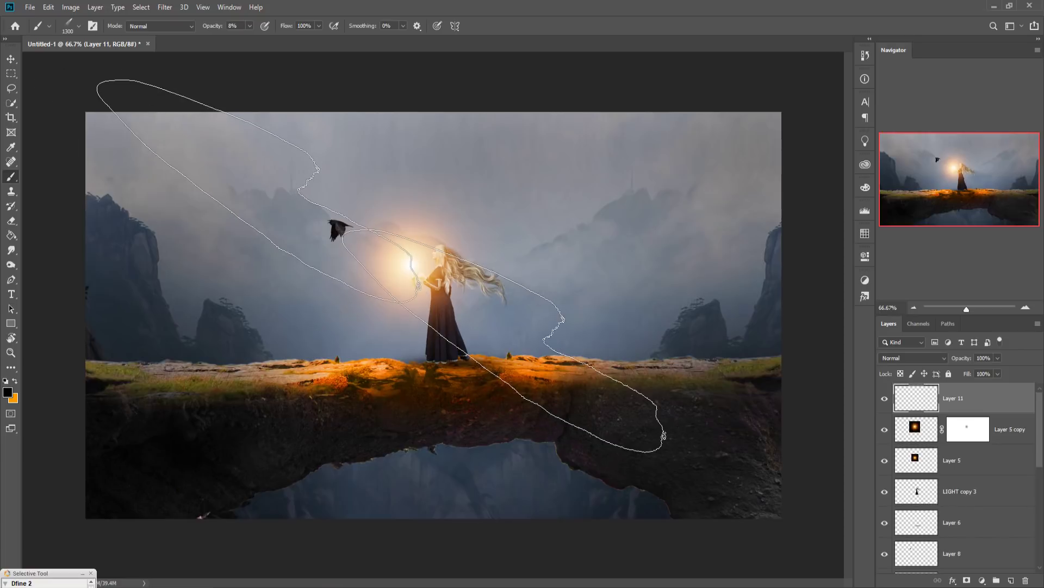
{"action": "key", "text": "bracketleft"}
{"action": "key", "text": "bracketright"}
{"action": "key", "text": "bracketright"}
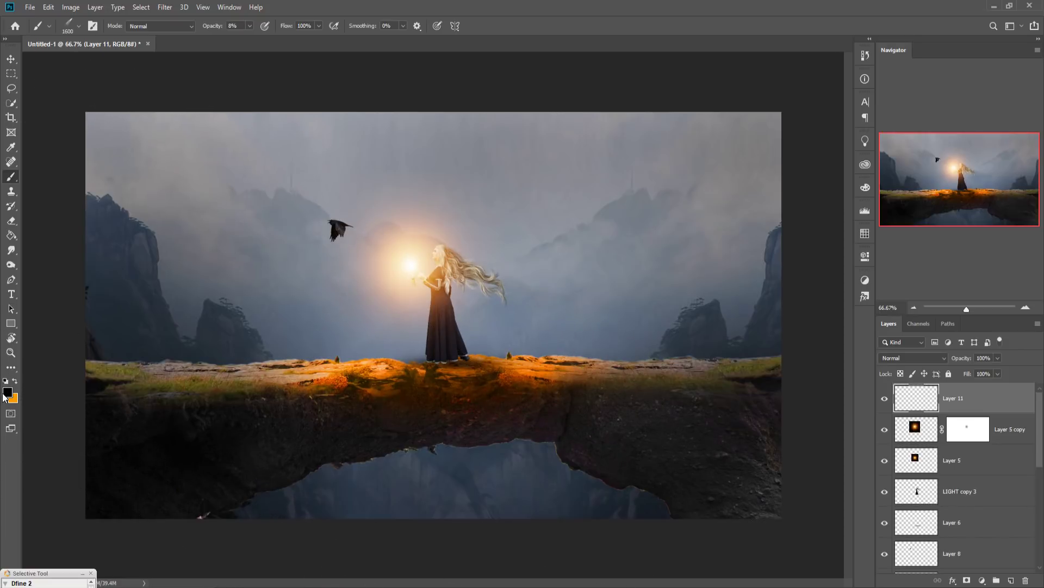
- Stamp a white (fefefe) diagonal light beam at 100% opacity on Layer 11
{"action": "left_click", "coordinate": [7, 392]}
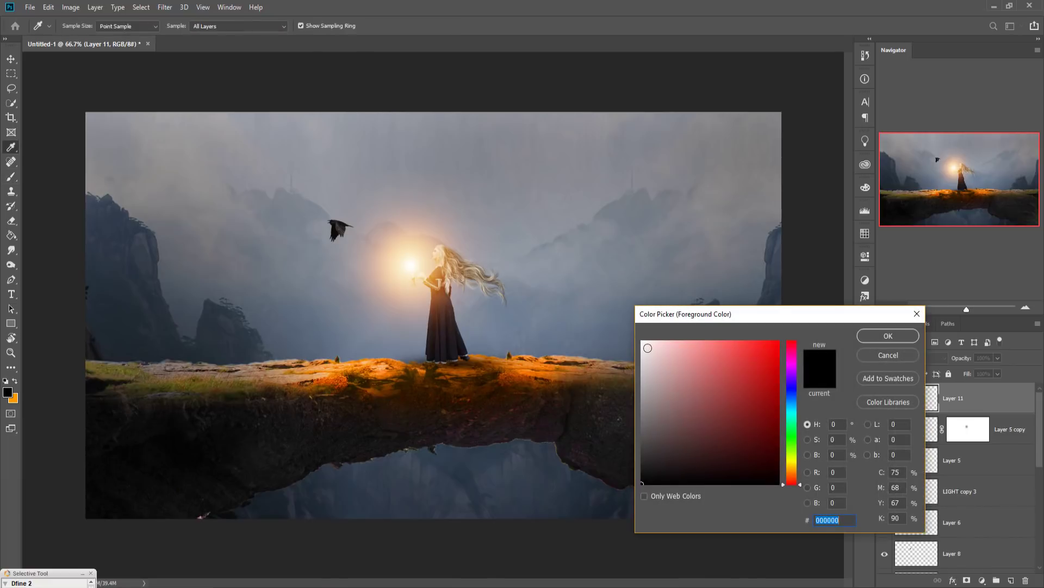
{"action": "type", "text": "fefefe"}
{"action": "left_click", "coordinate": [887, 336]}
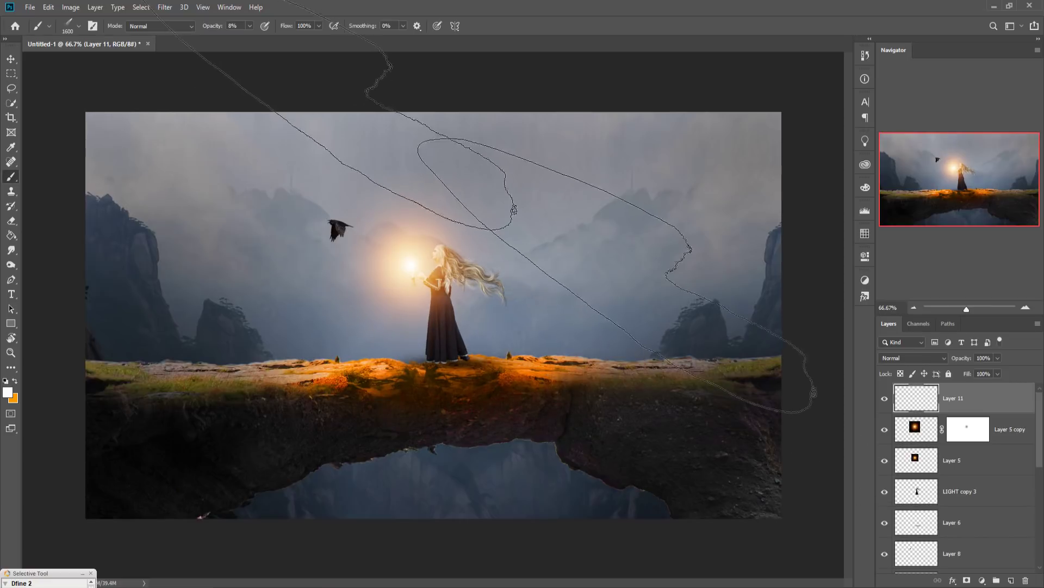
{"action": "left_click", "coordinate": [249, 26]}
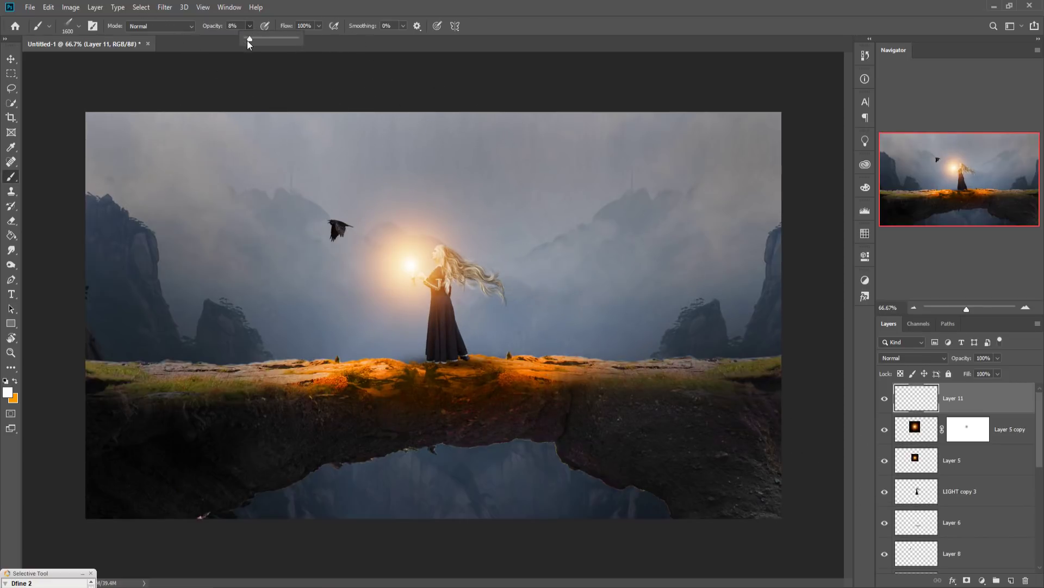
{"action": "left_click_drag", "start_coordinate": [250, 39], "coordinate": [296, 38]}
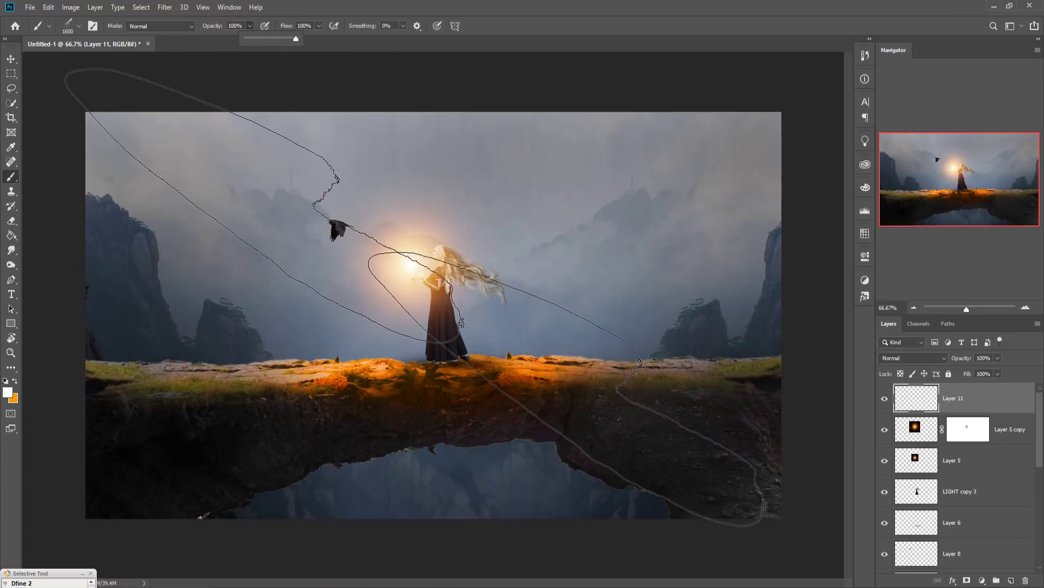
{"action": "left_click", "coordinate": [417, 296]}
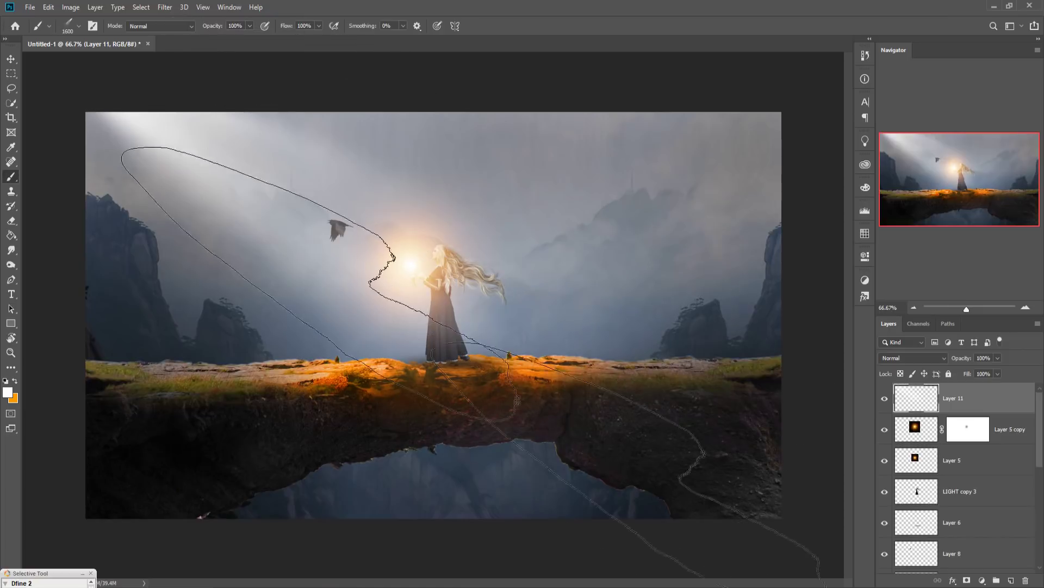
{"action": "key", "text": "v"}
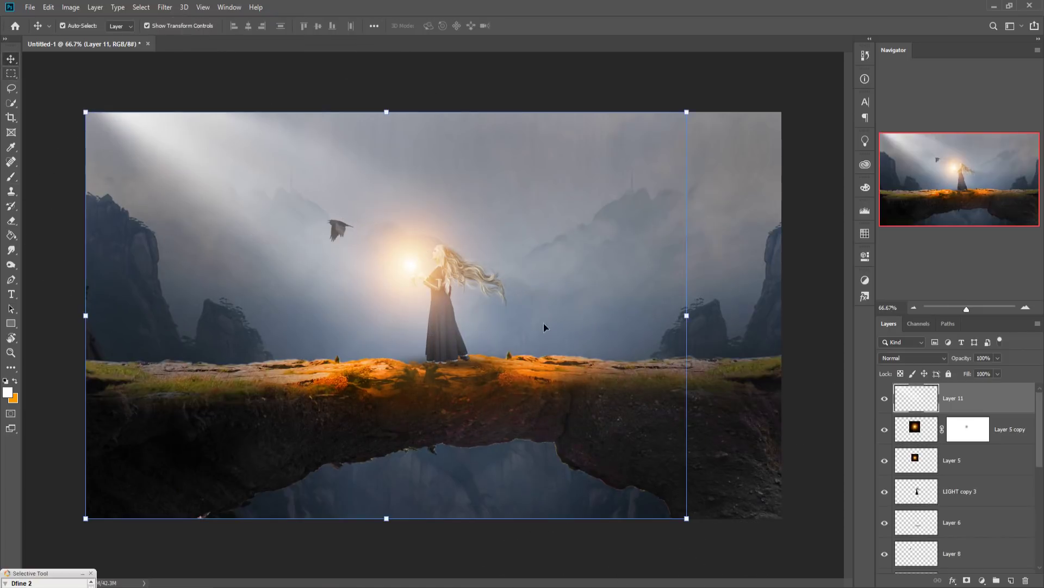
- Lower the light beam Layer 11 to 75% opacity
{"action": "left_click", "coordinate": [998, 358]}
{"action": "mouse_move", "coordinate": [994, 371]}
{"action": "left_mouse_down"}
{"action": "mouse_move", "coordinate": [986, 373]}
{"action": "mouse_move", "coordinate": [1005, 375]}
{"action": "left_mouse_up"}
{"action": "scroll", "coordinate": [968, 430], "scroll_direction": "down", "scroll_amount": 3}
{"action": "scroll", "coordinate": [968, 429], "scroll_direction": "up", "scroll_amount": 3}
- Add a Color Balance layer with midtones Cyan-Red +10 and Yellow-Blue +15
{"action": "left_click", "coordinate": [982, 580]}
{"action": "left_click", "coordinate": [987, 482]}
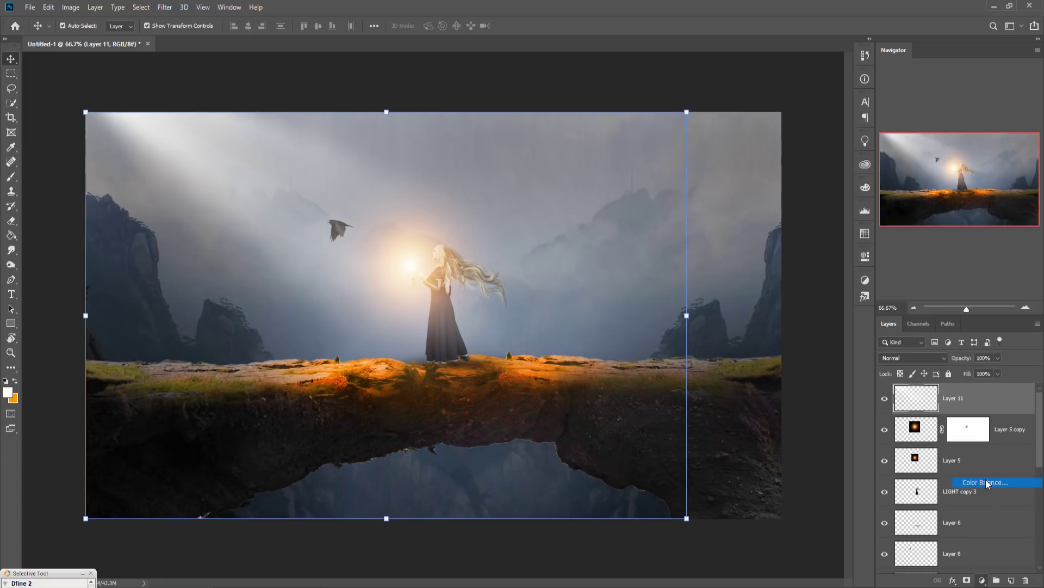
{"action": "left_click_drag", "start_coordinate": [736, 351], "coordinate": [748, 352]}
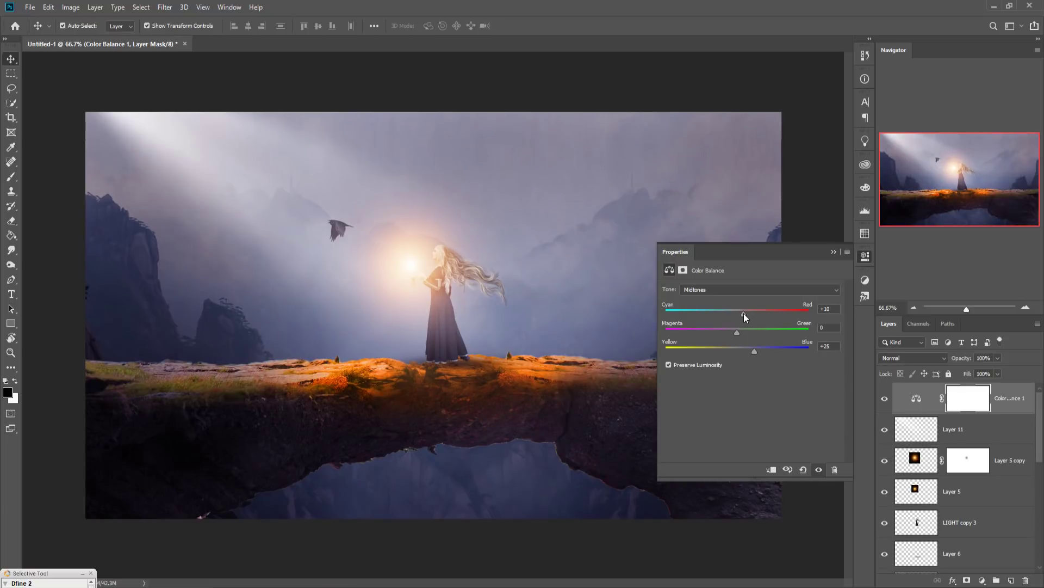
{"action": "left_click_drag", "start_coordinate": [738, 334], "coordinate": [739, 333]}
{"action": "left_click", "coordinate": [836, 252]}
{"action": "left_click", "coordinate": [1015, 402]}
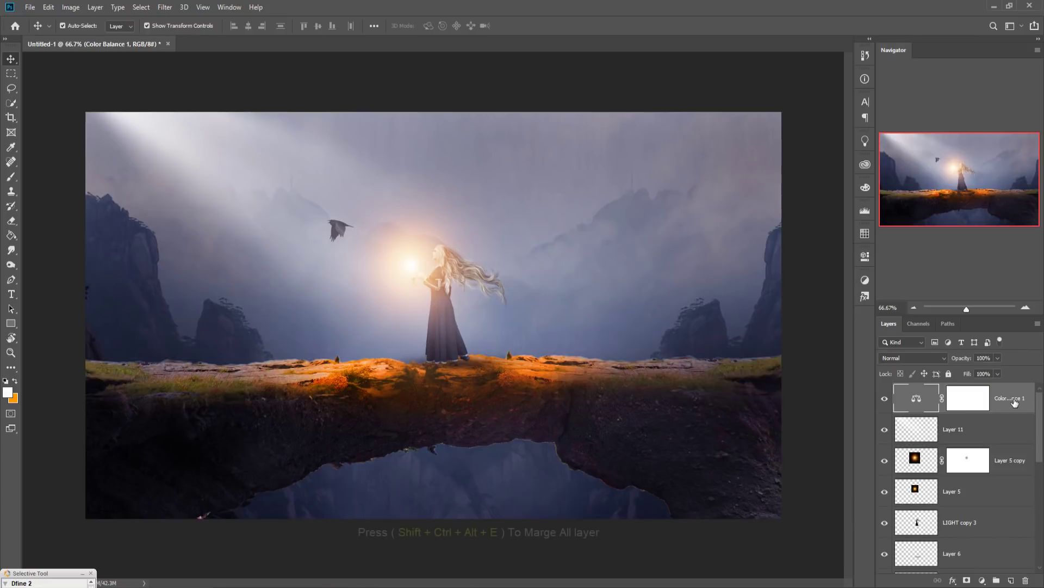
- Stamp all visible layers into Layer 12 and duplicate it as Layer 12 copy
{"action": "key", "text": "ctrl+shift+alt+e"}
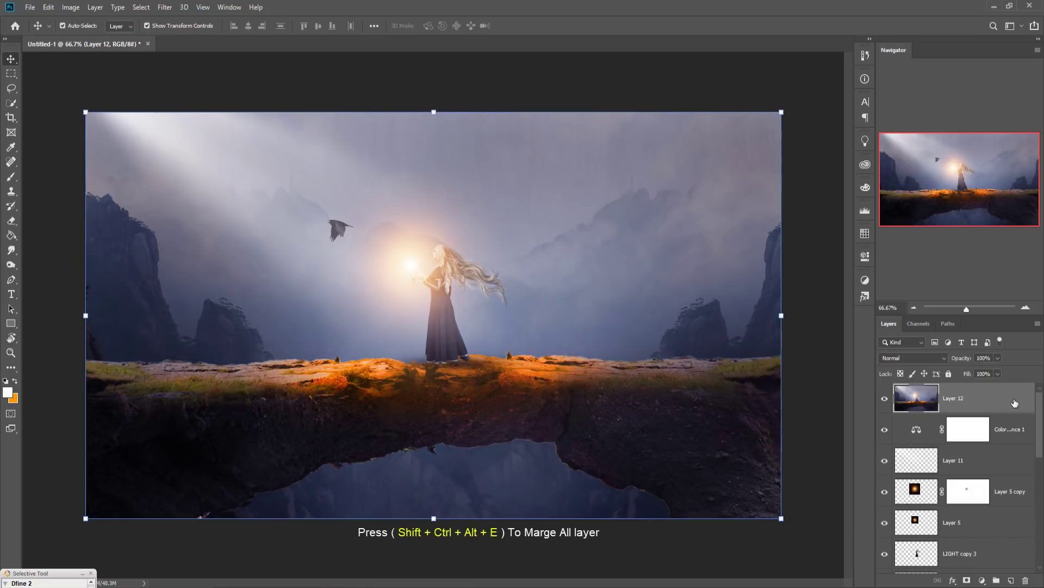
{"action": "right_click", "coordinate": [1000, 397]}
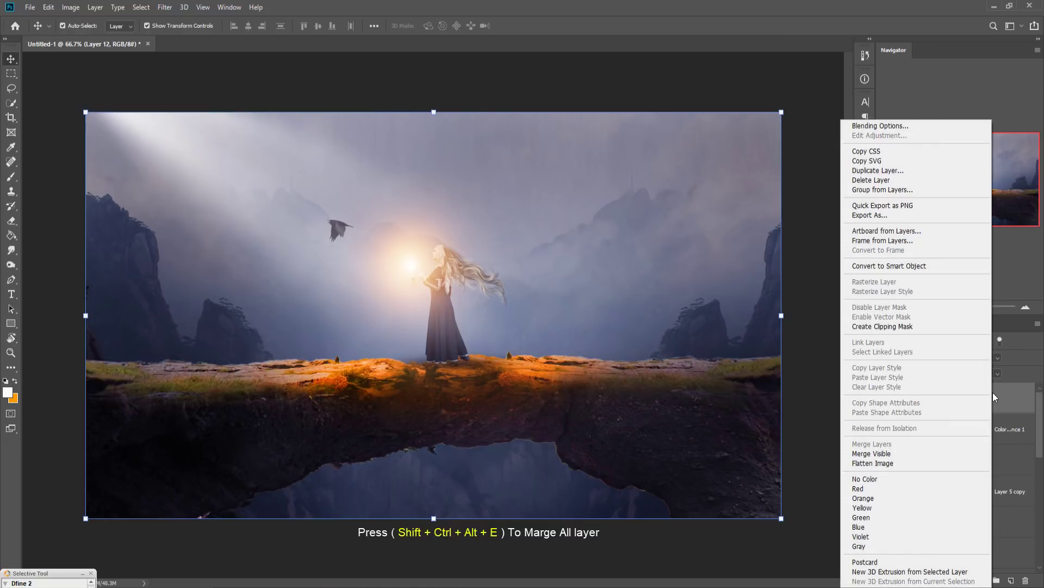
{"action": "left_click", "coordinate": [893, 233]}
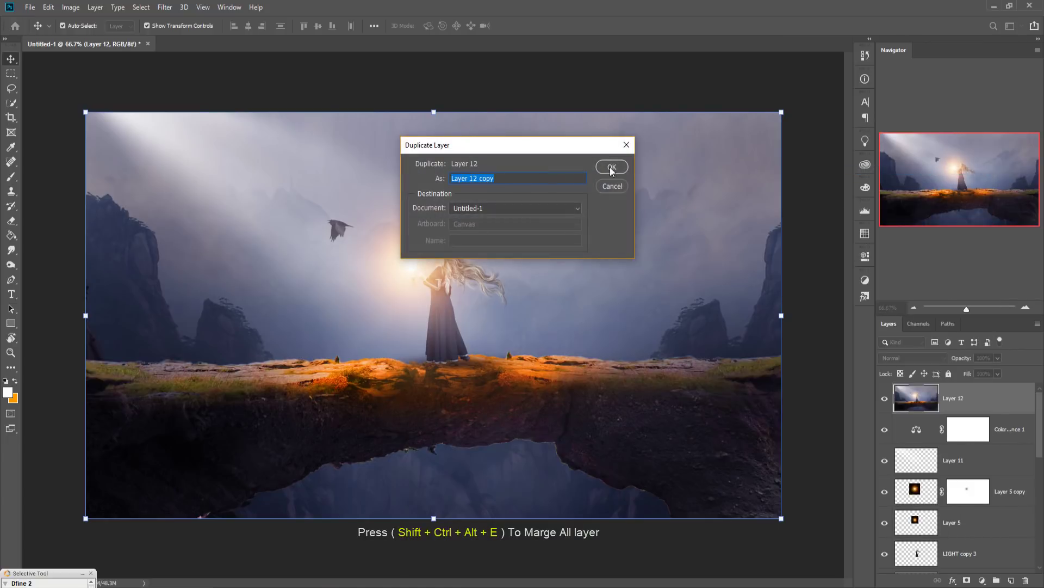
{"action": "key", "text": "Return"}
{"action": "left_click", "coordinate": [163, 7]}
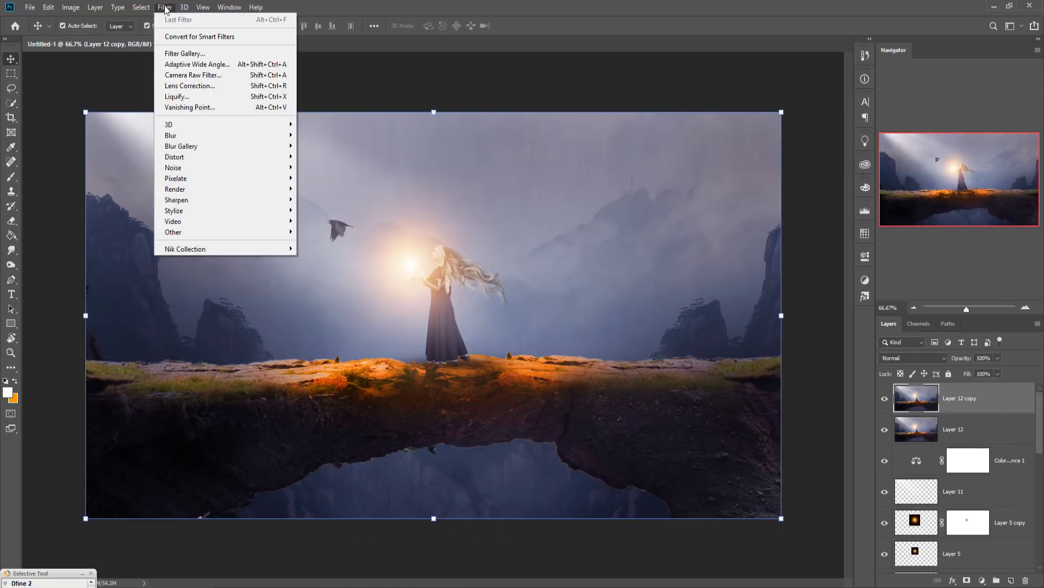
- In the Camera Raw Filter, add a vignette with Amount -23
{"action": "left_click", "coordinate": [200, 74]}
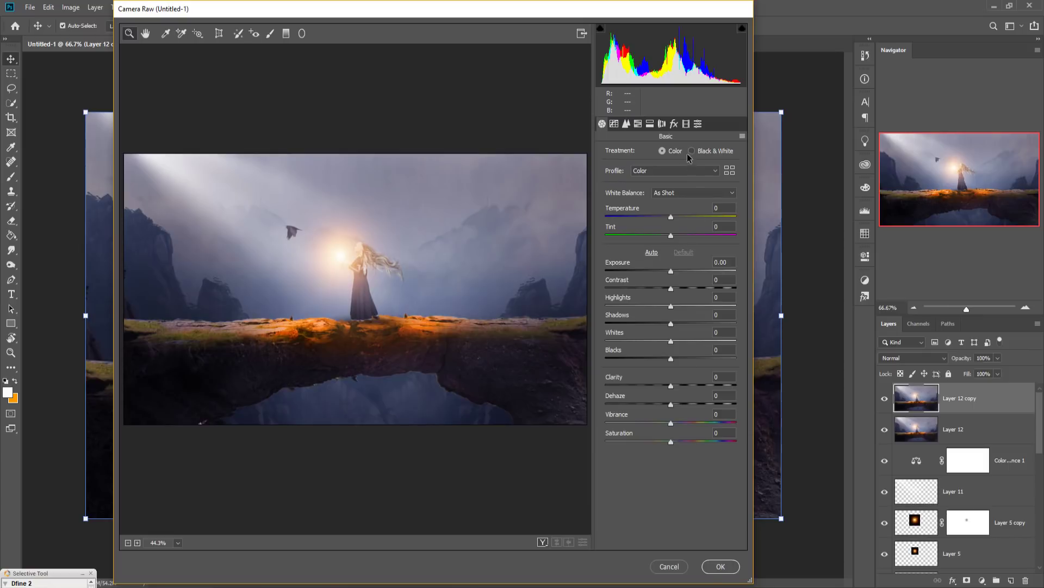
{"action": "left_click", "coordinate": [676, 124]}
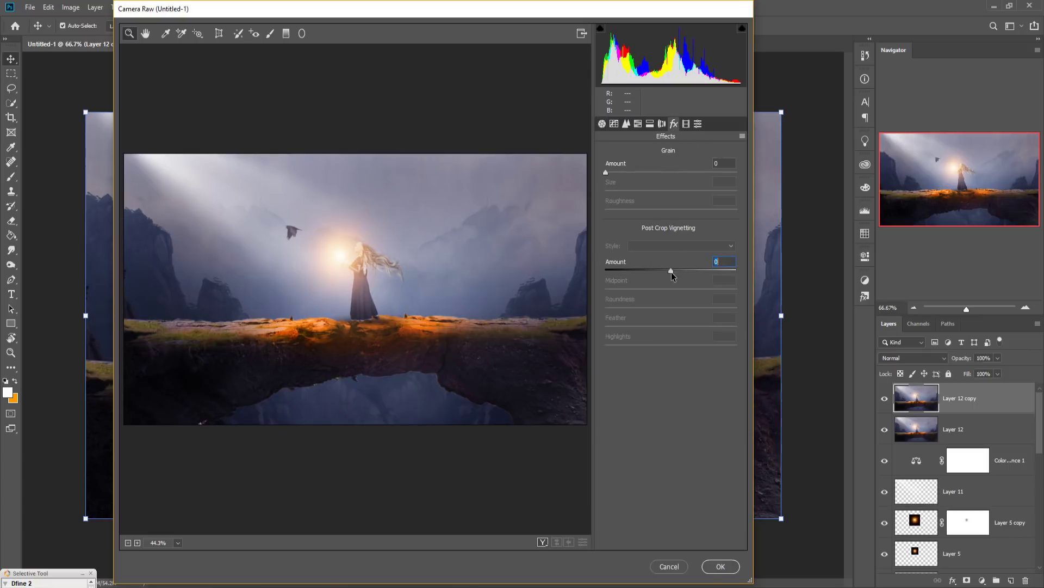
{"action": "left_click_drag", "start_coordinate": [671, 271], "coordinate": [650, 272]}
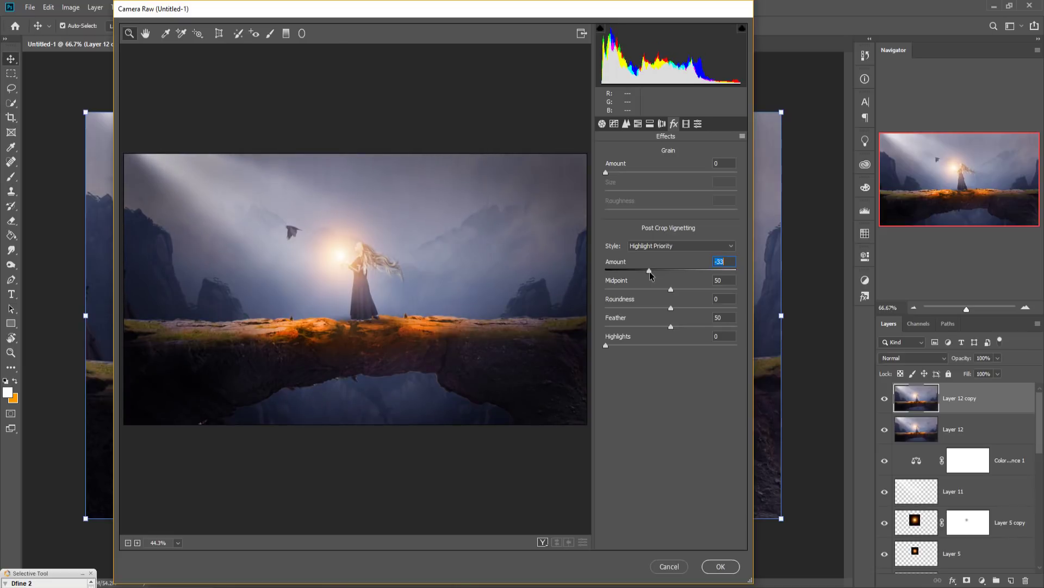
{"action": "left_click_drag", "start_coordinate": [649, 272], "coordinate": [657, 271]}
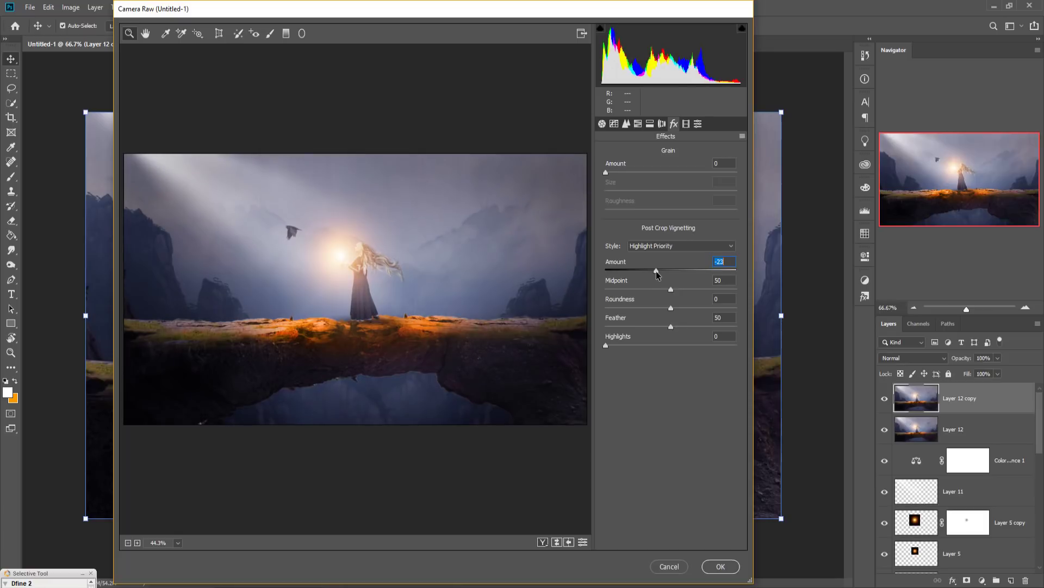
- Split tone with highlights hue 42, saturation 9, and shadows hue 224, saturation 12
{"action": "left_click", "coordinate": [649, 124]}
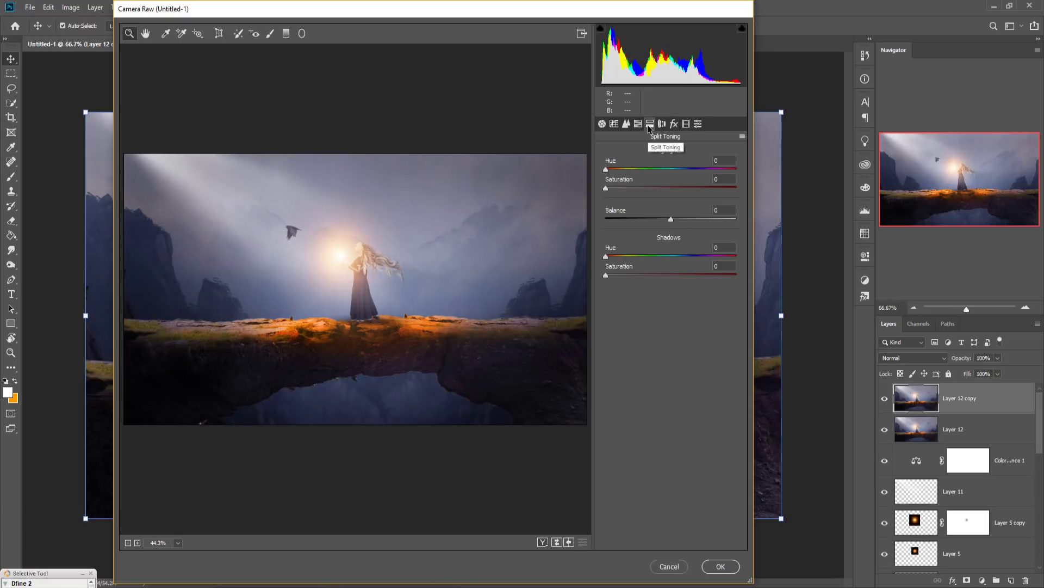
{"action": "mouse_move", "coordinate": [607, 170]}
{"action": "left_mouse_down"}
{"action": "mouse_move", "coordinate": [627, 169]}
{"action": "mouse_move", "coordinate": [608, 188]}
{"action": "mouse_move", "coordinate": [617, 192]}
{"action": "left_mouse_up"}
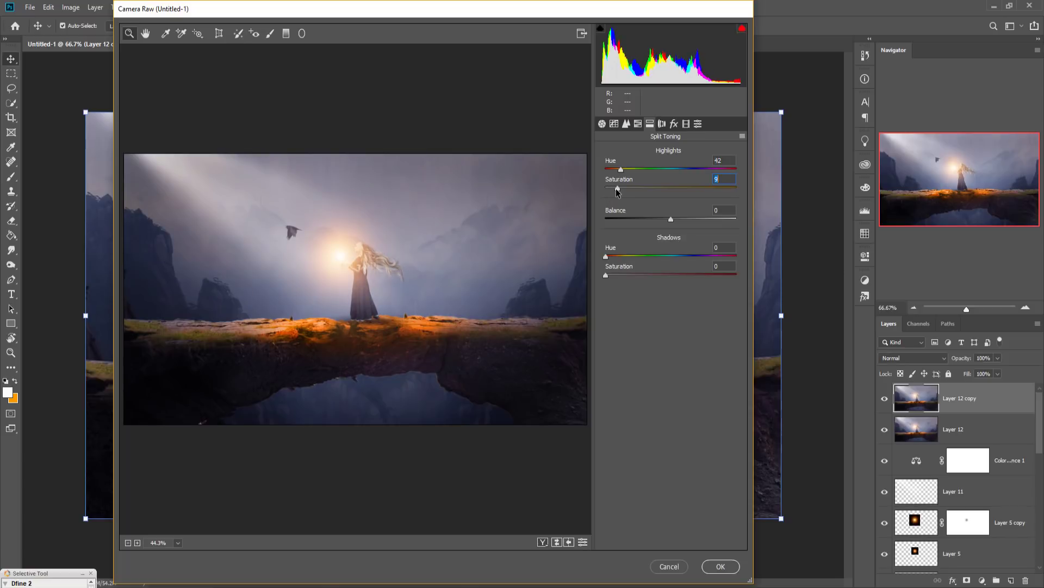
{"action": "mouse_move", "coordinate": [606, 274]}
{"action": "left_mouse_down"}
{"action": "mouse_move", "coordinate": [610, 256]}
{"action": "mouse_move", "coordinate": [689, 255]}
{"action": "left_mouse_up"}
{"action": "left_click_drag", "start_coordinate": [607, 276], "coordinate": [622, 275]}
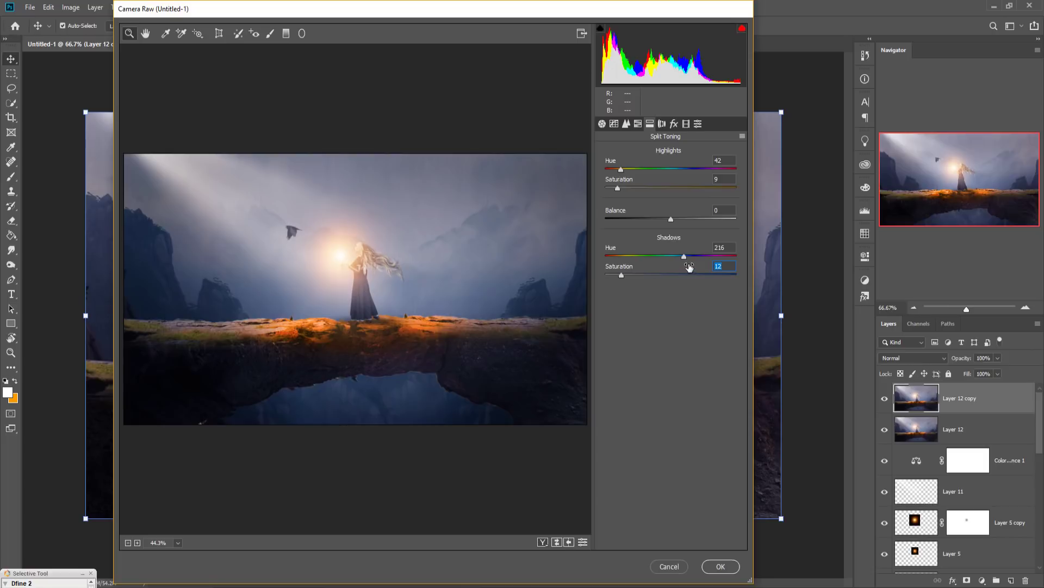
{"action": "left_click_drag", "start_coordinate": [684, 255], "coordinate": [687, 256]}
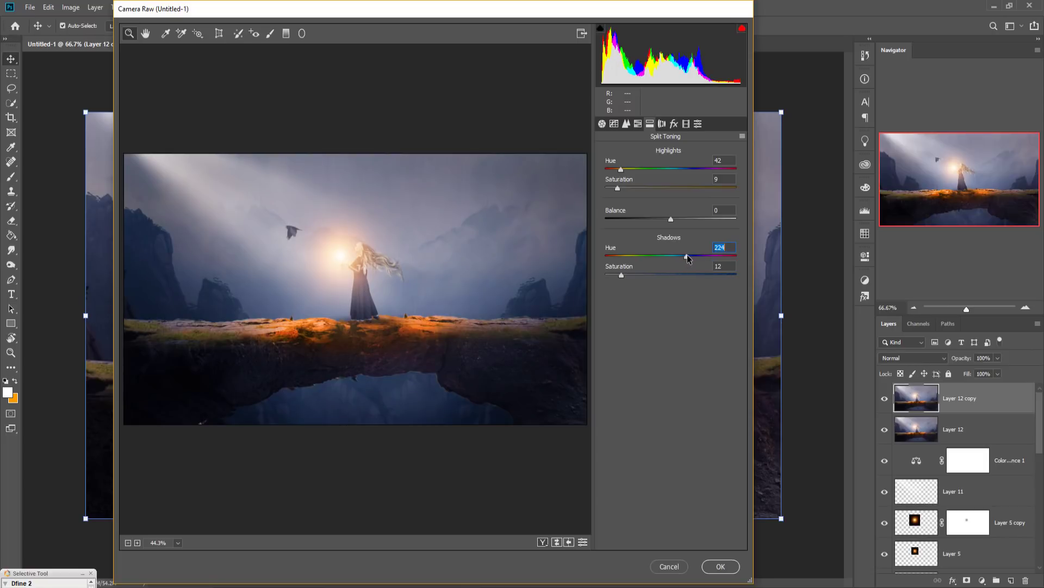
- Set sharpening Amount to 16 and apply the Camera Raw adjustments
{"action": "left_click", "coordinate": [627, 124]}
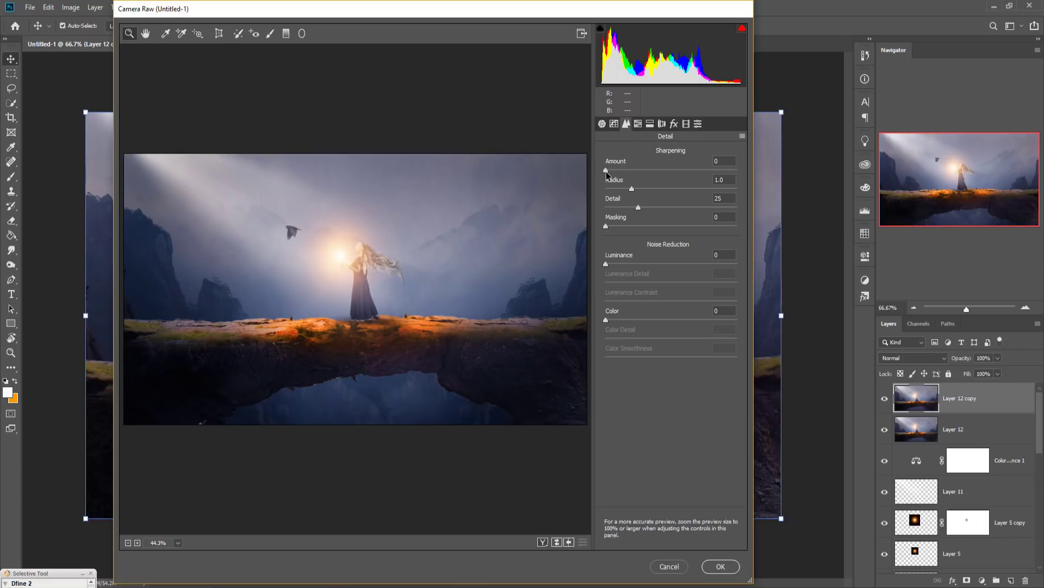
{"action": "left_click_drag", "start_coordinate": [606, 171], "coordinate": [619, 170]}
{"action": "left_click", "coordinate": [720, 567]}
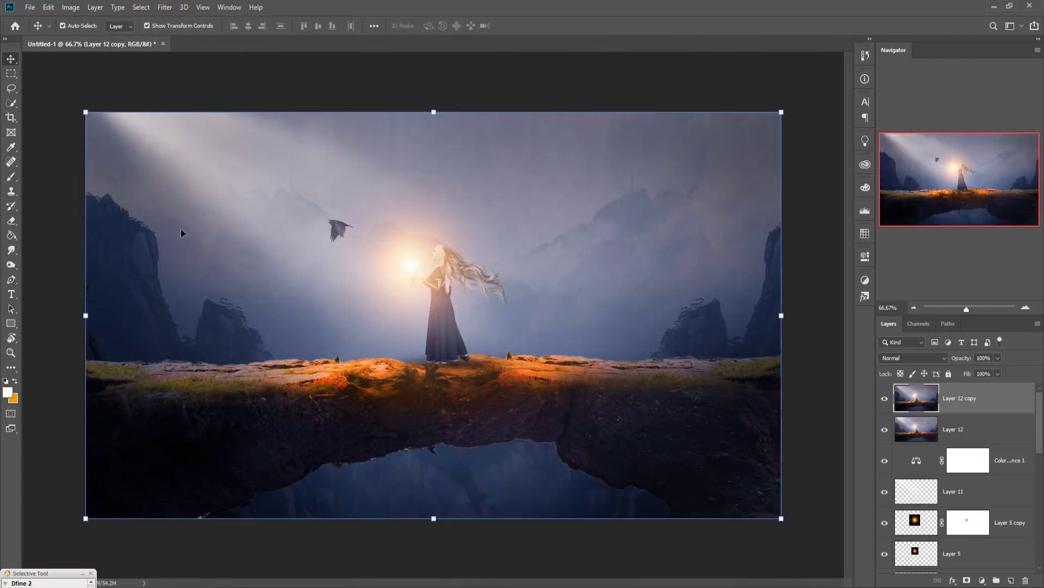
- Apply Color Efex Pro 4 Cross Processing at 41% strength with Shadows 27%
{"action": "left_click", "coordinate": [164, 7]}
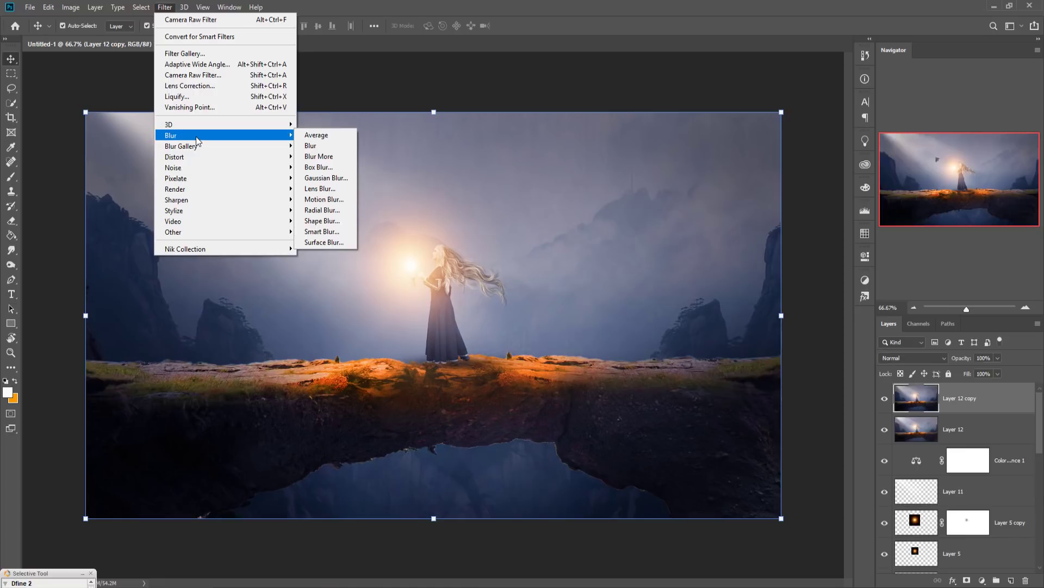
{"action": "mouse_move", "coordinate": [186, 249]}
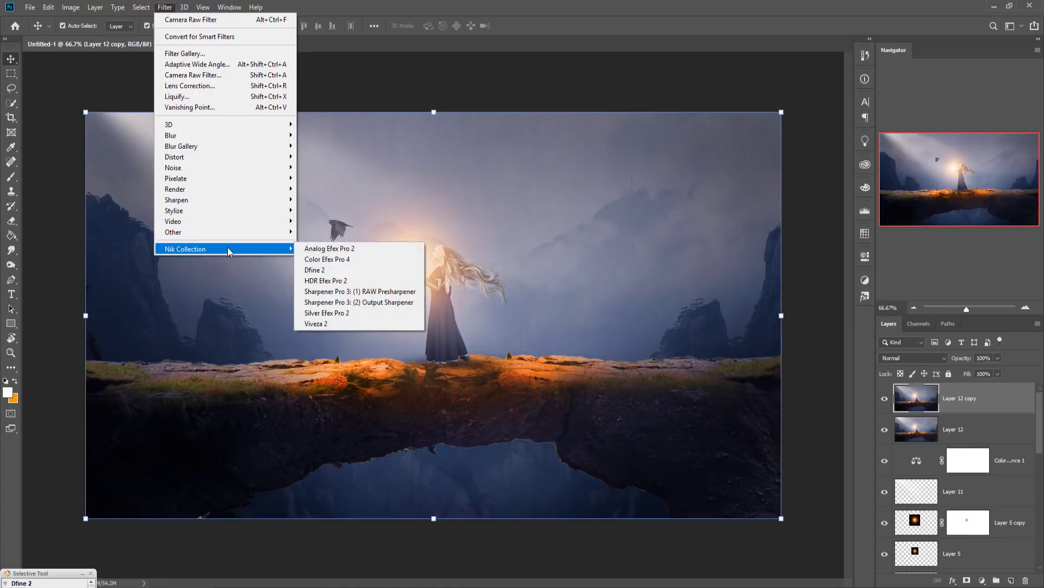
{"action": "left_click", "coordinate": [336, 260]}
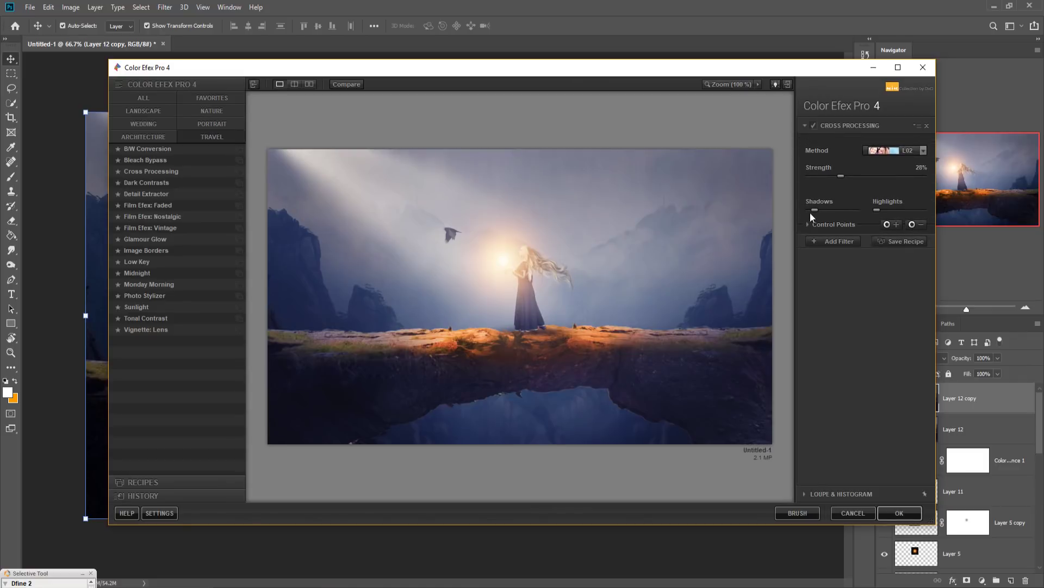
{"action": "left_click_drag", "start_coordinate": [815, 210], "coordinate": [824, 210]}
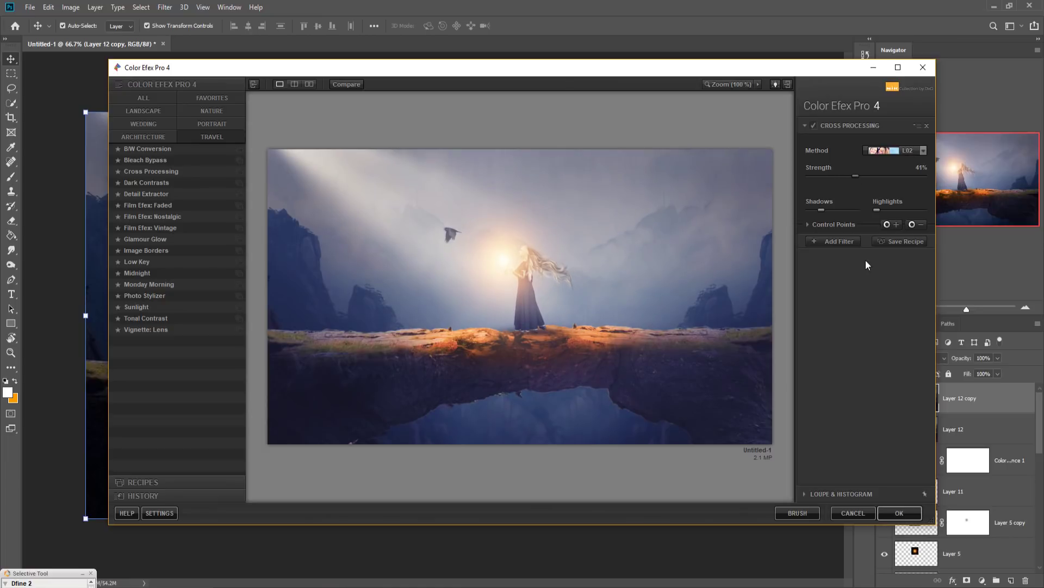
{"action": "left_click", "coordinate": [900, 512]}
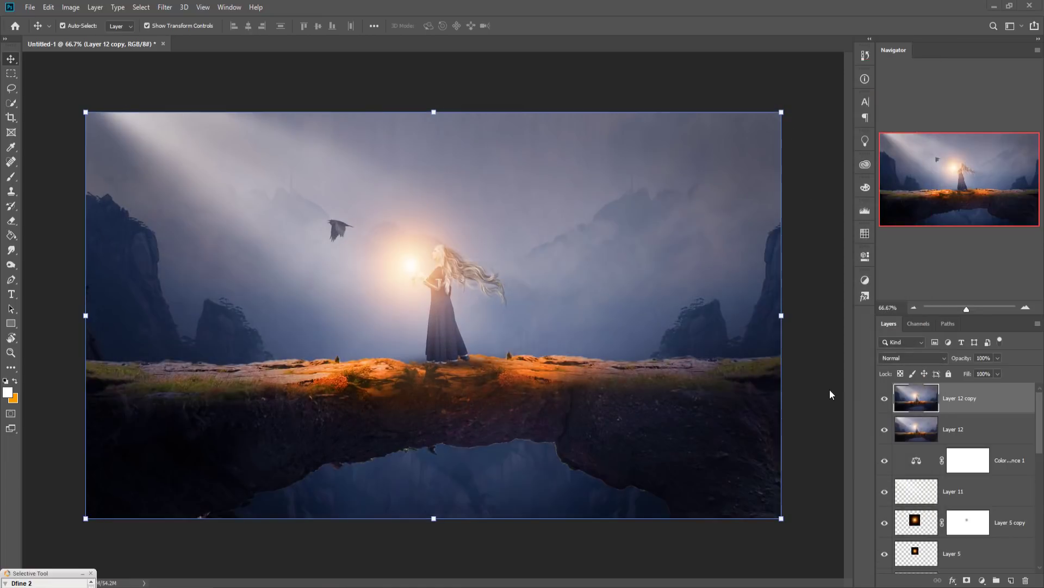